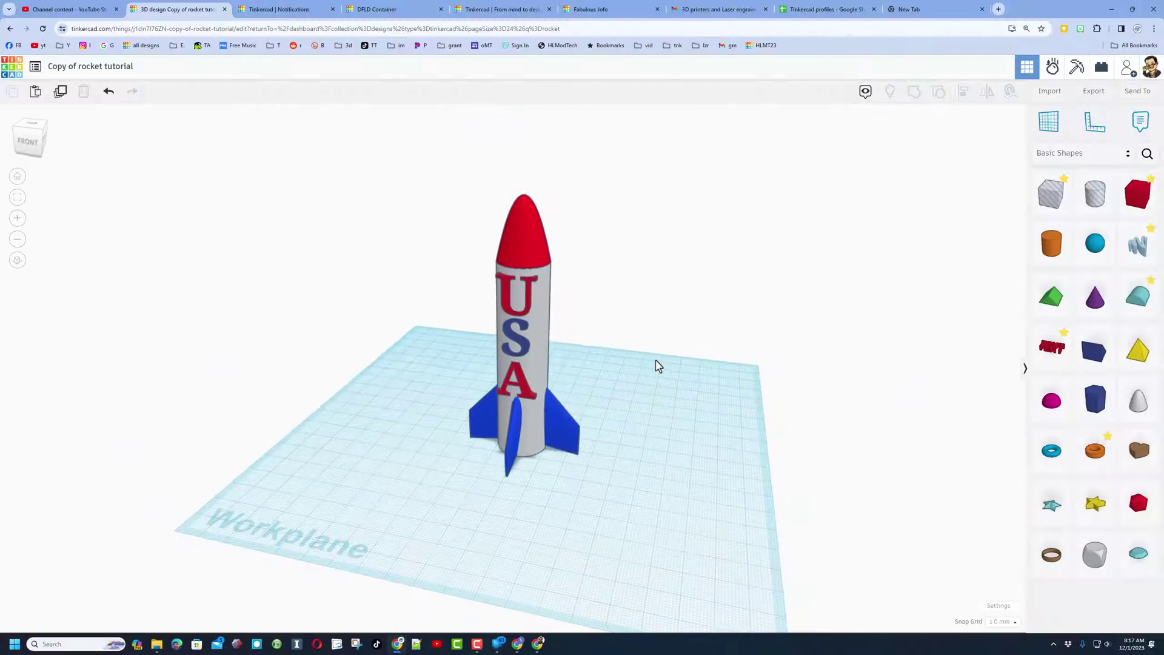
Ungroup the rocket's USA lettering into separate U, S and A letters, then orbit around the rocket.
right_click_drag(728, 367, 514, 362)
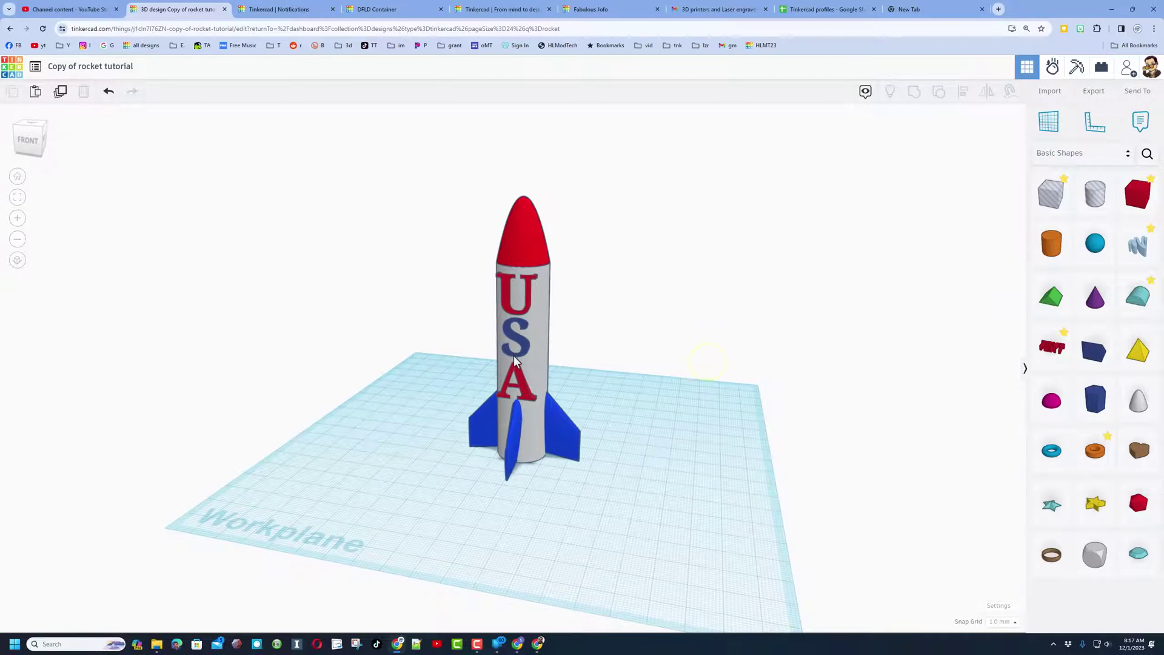
left_click(522, 356)
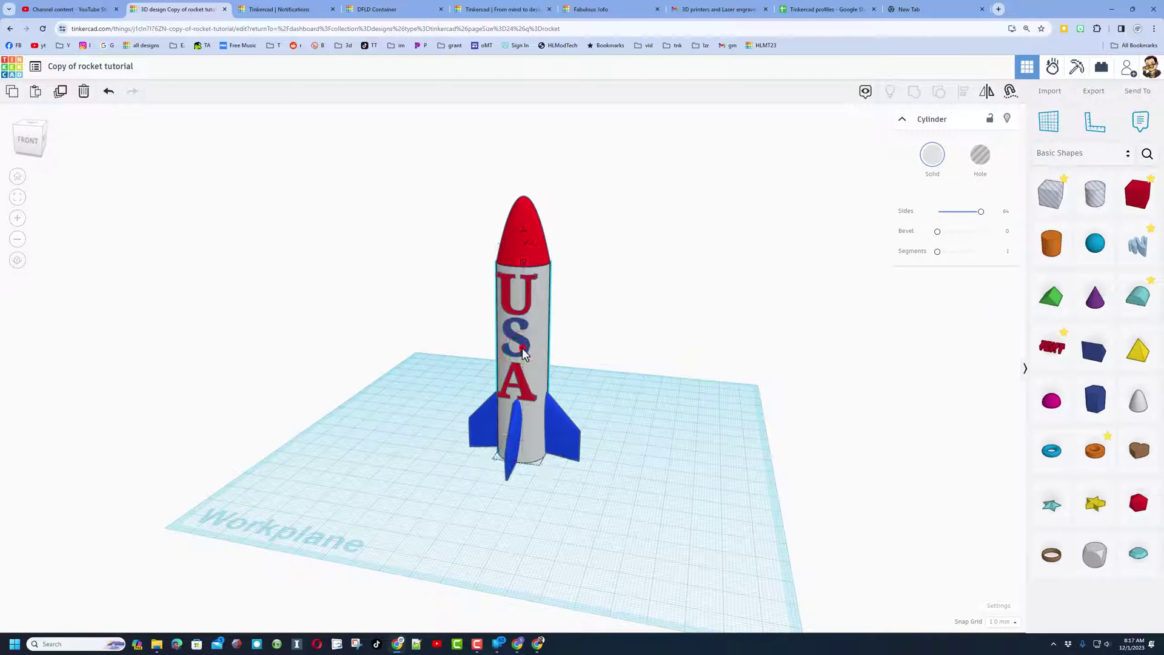
left_click(523, 352)
left_click(937, 96)
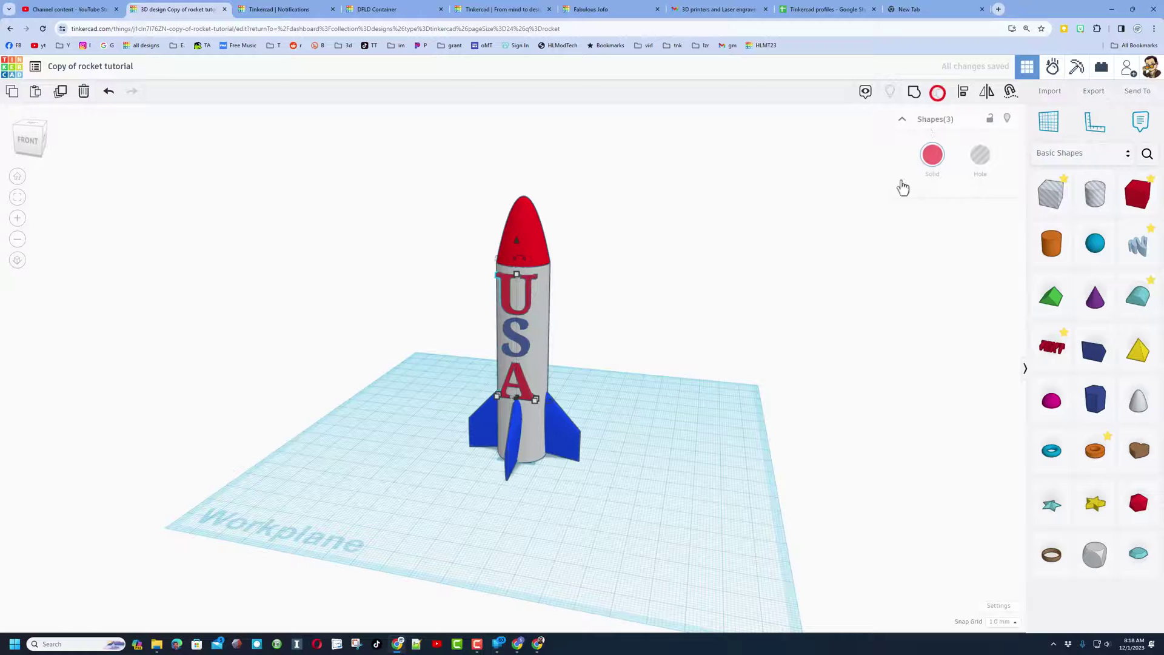
left_click(515, 321)
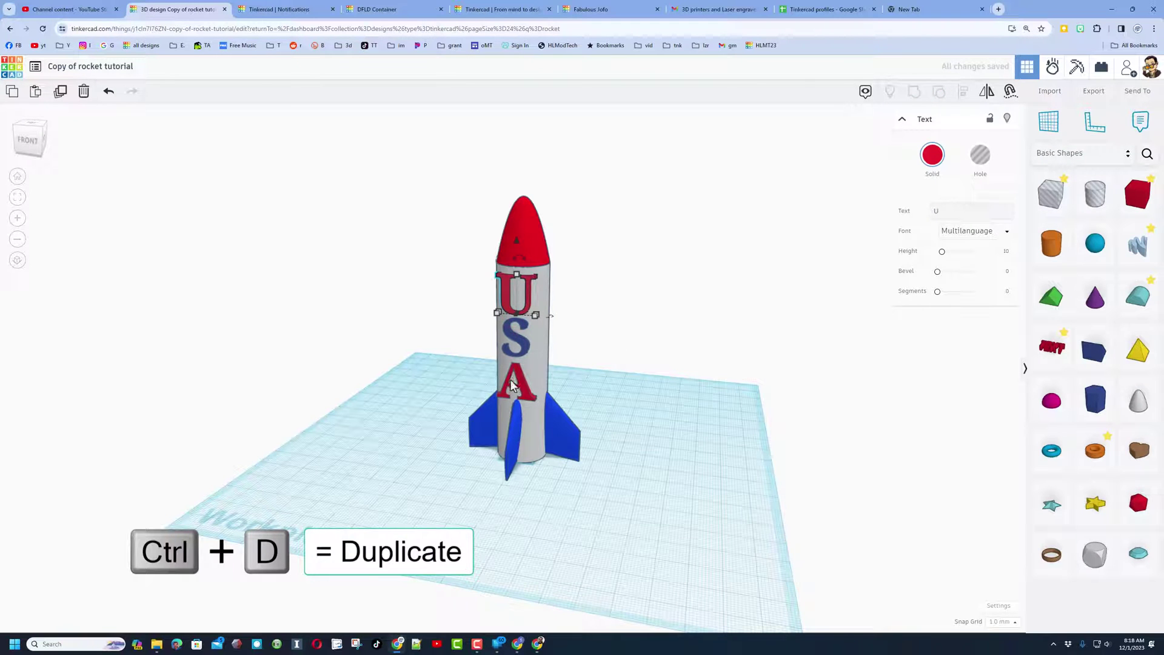
left_click(642, 343)
mouse_move(641, 343)
right_mouse_down()
mouse_move(717, 351)
mouse_move(496, 333)
mouse_move(369, 344)
mouse_move(507, 341)
right_mouse_up()
mouse_move(418, 330)
right_mouse_down()
mouse_move(455, 339)
mouse_move(702, 333)
mouse_move(684, 309)
mouse_move(660, 307)
mouse_move(830, 310)
mouse_move(697, 304)
mouse_move(667, 306)
mouse_move(661, 319)
right_mouse_up()
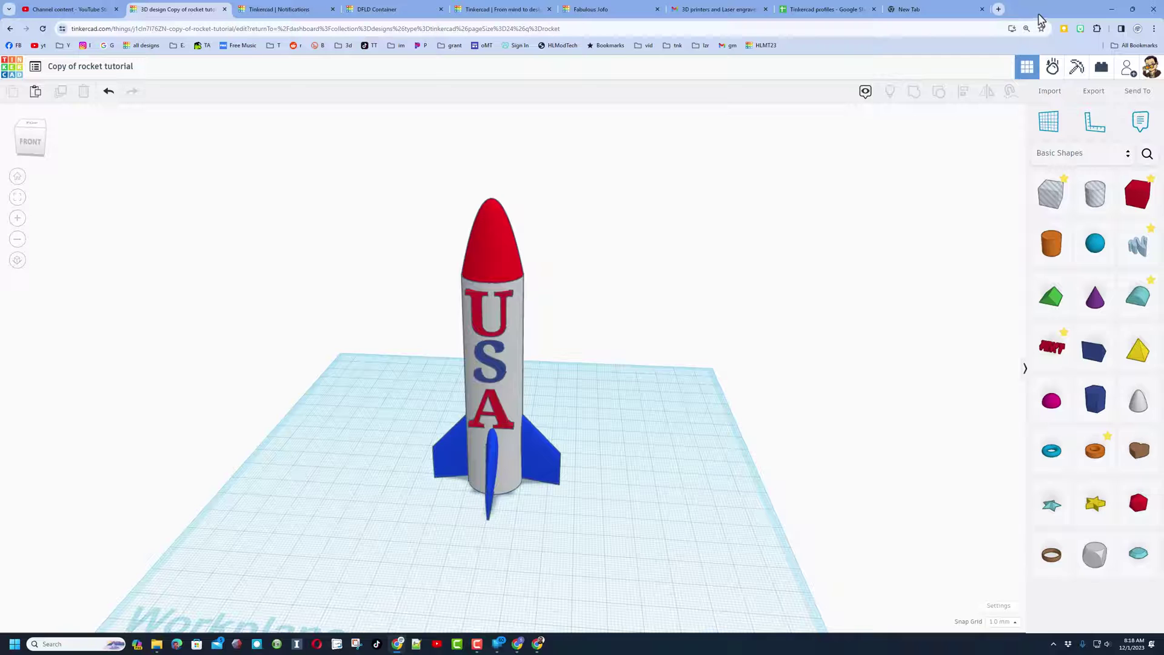
Open canva.com in a new browser tab.
left_click(997, 10)
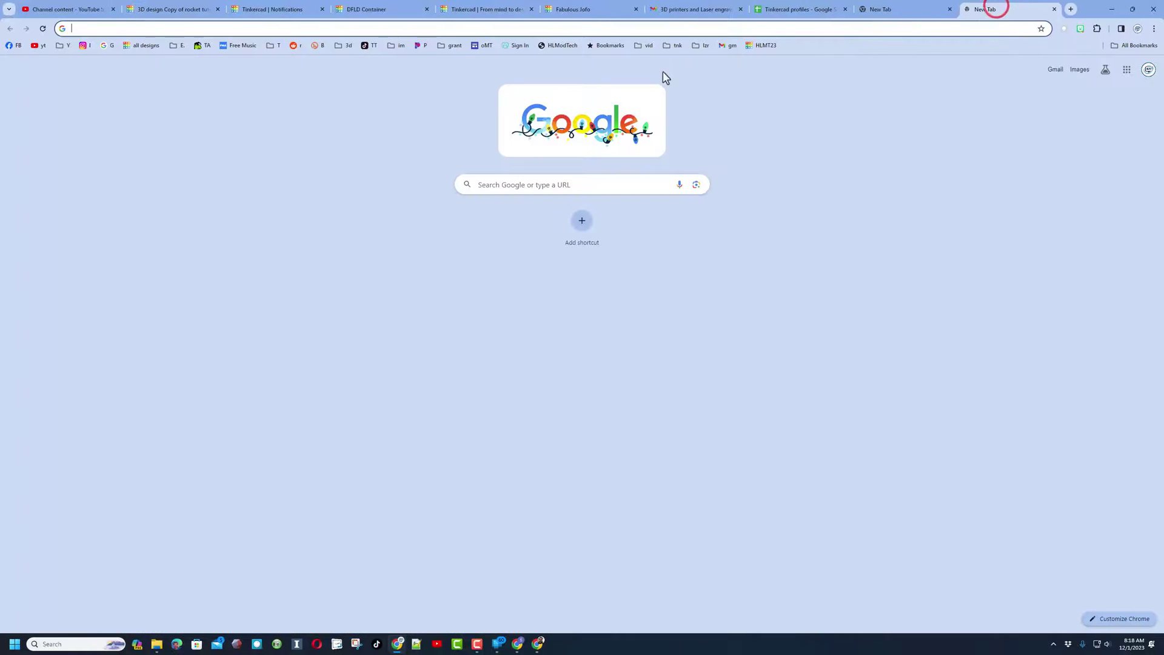
left_click(598, 27)
type("ca")
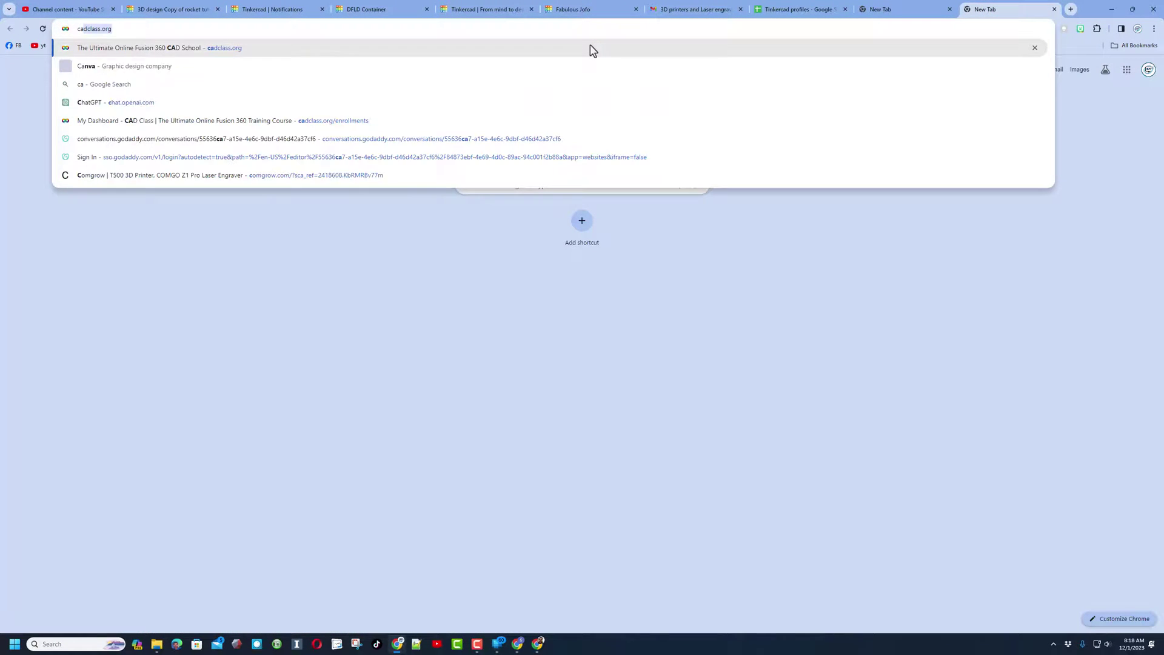
type("nva")
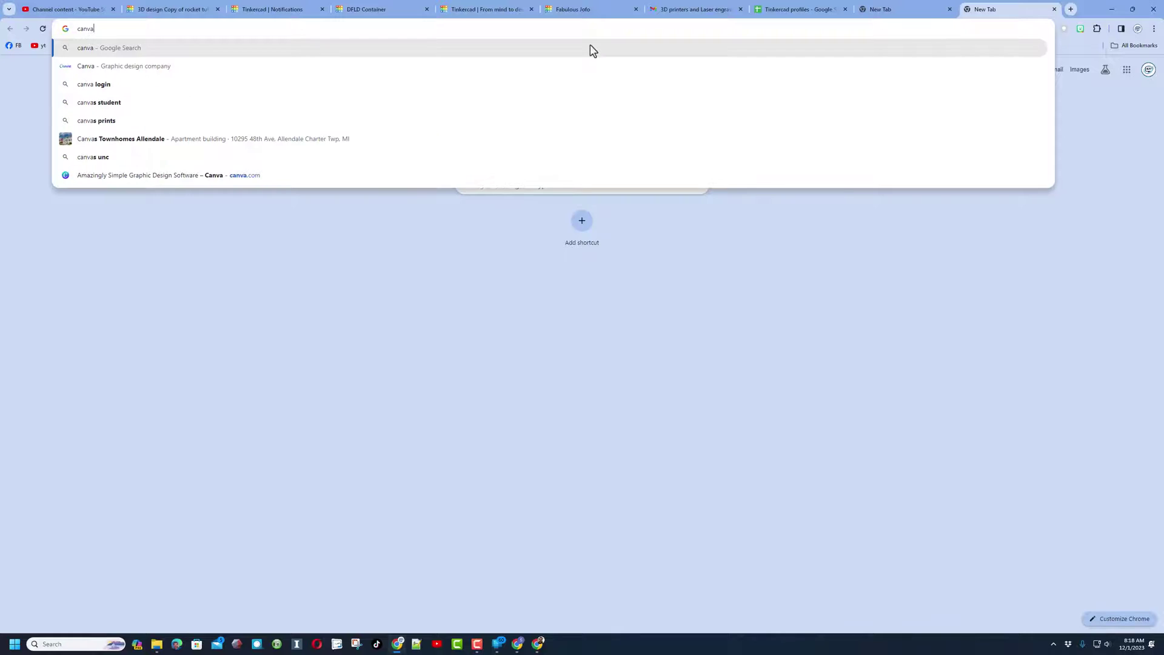
key("Return")
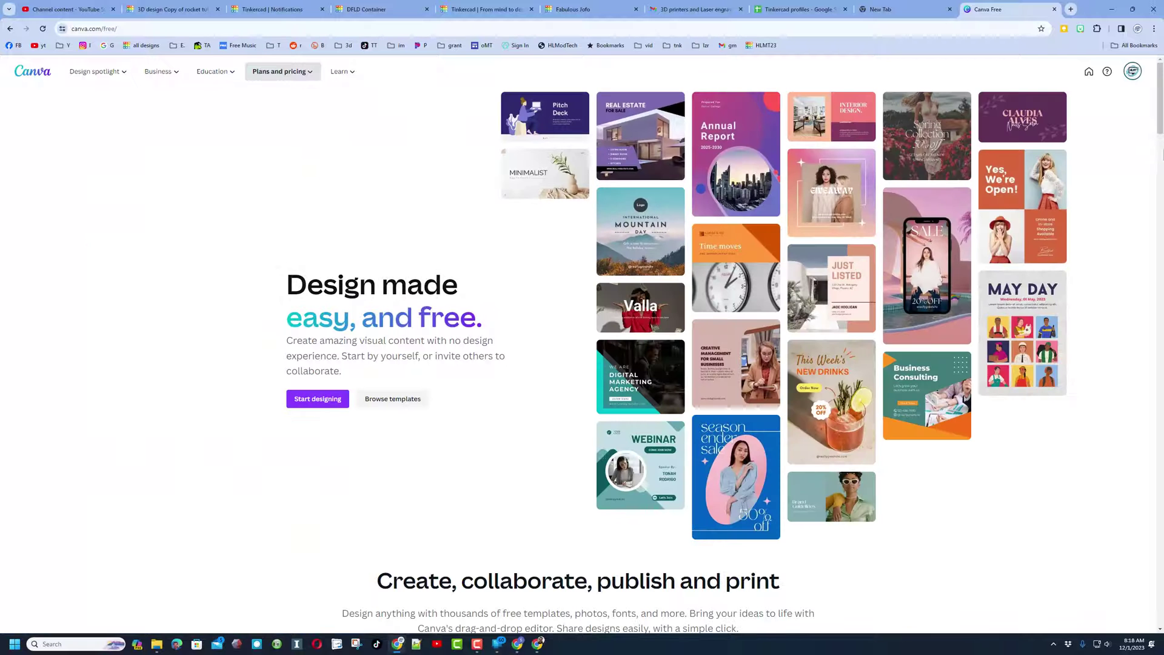
Start a new blank Logo design from the Canva home page.
left_click(1133, 73)
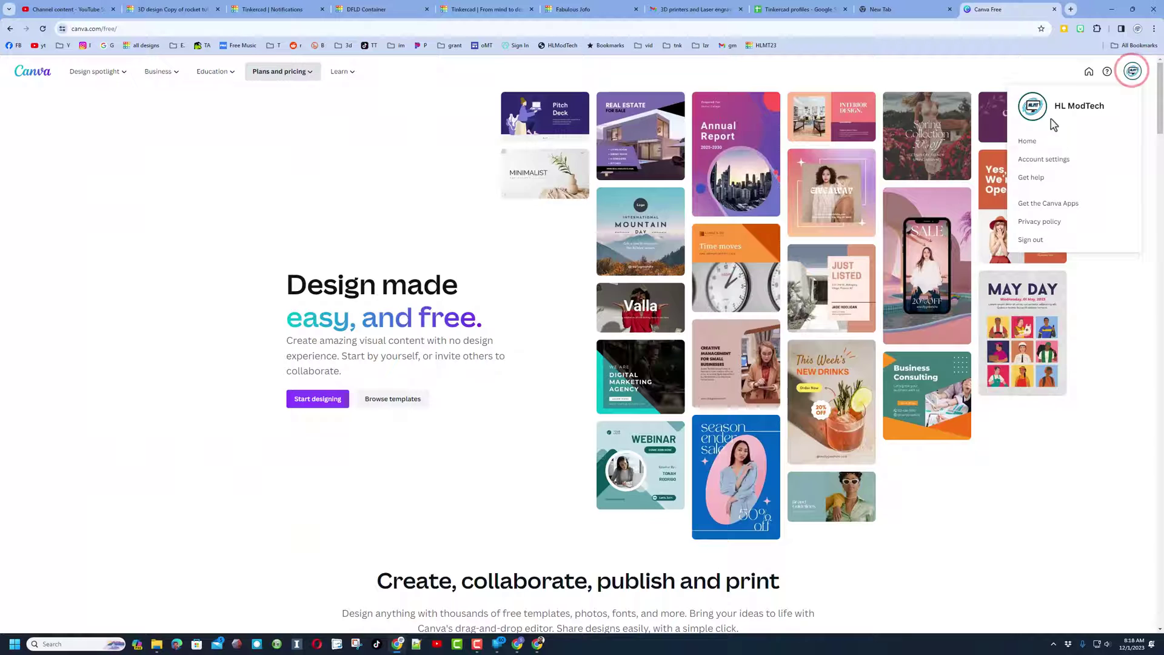
left_click(1027, 143)
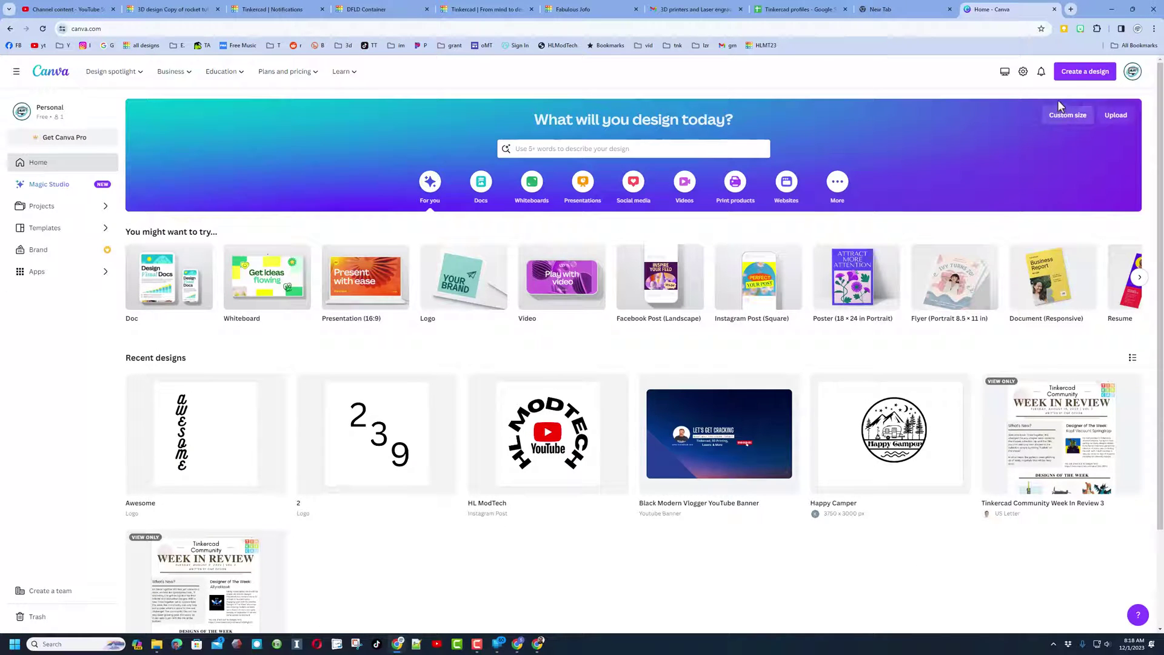
left_click(1078, 82)
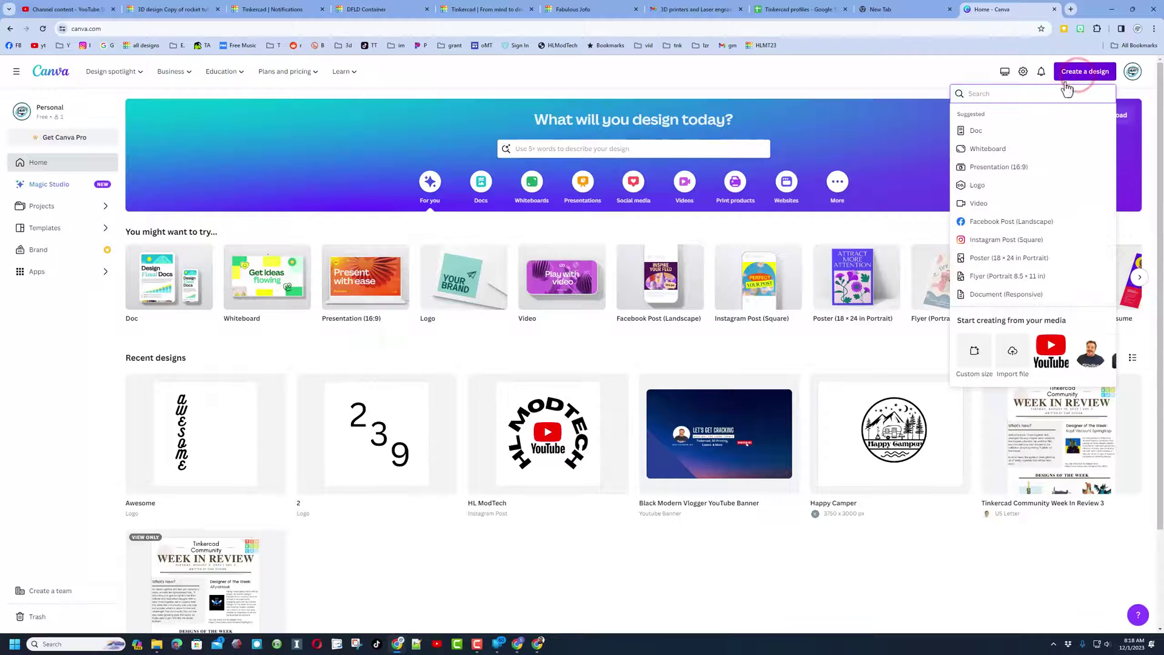
left_click(978, 186)
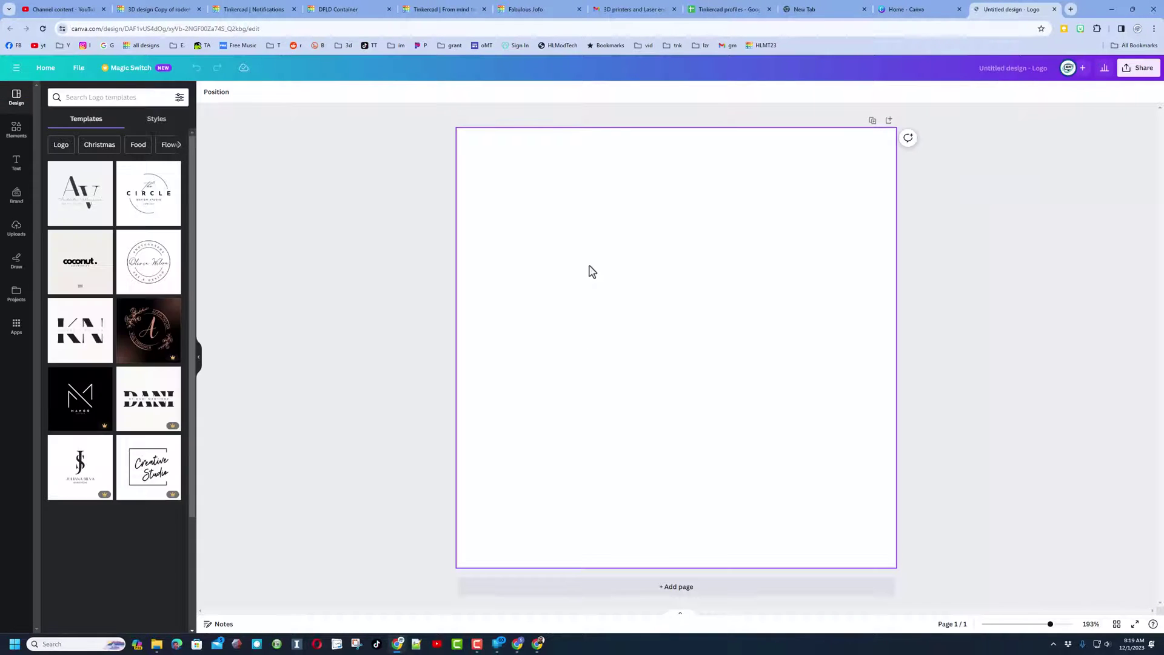
left_click(17, 163)
Add a text box reading AWESOME, narrow it to one letter per line, and move it up the page.
left_click(130, 124)
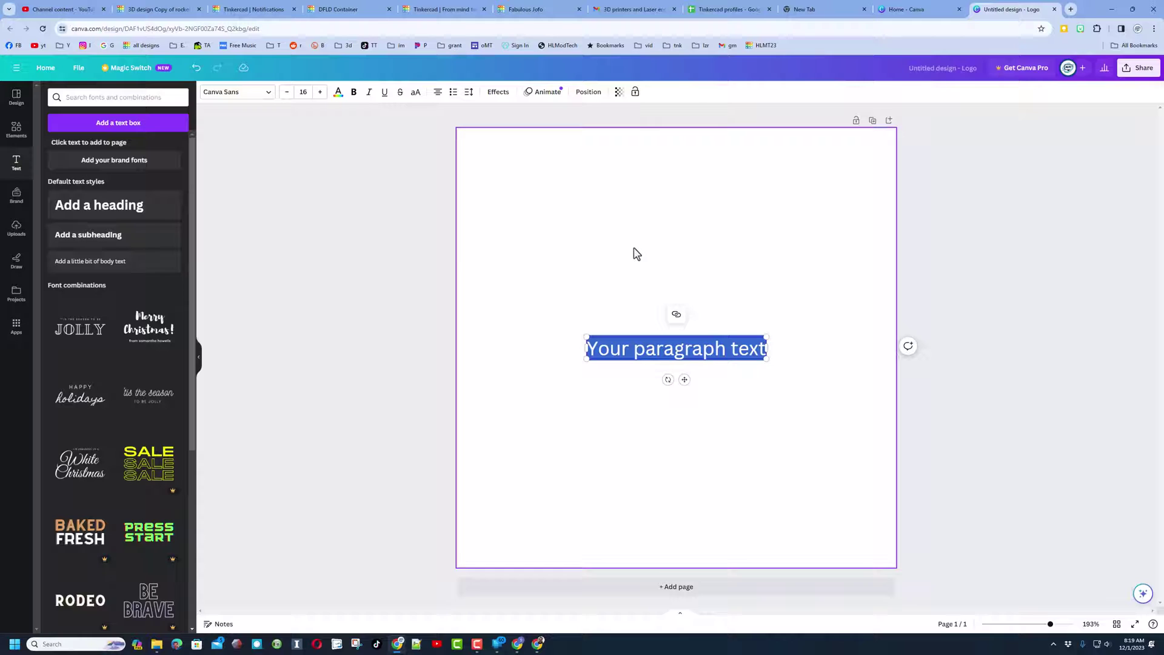
type("A")
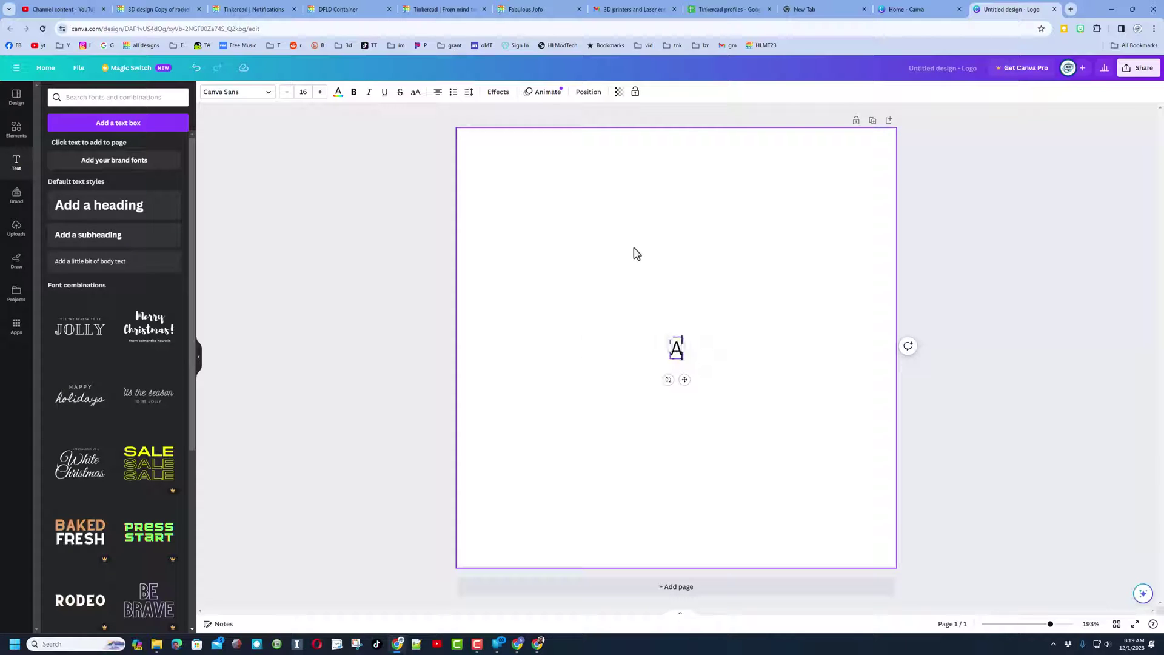
type("WE")
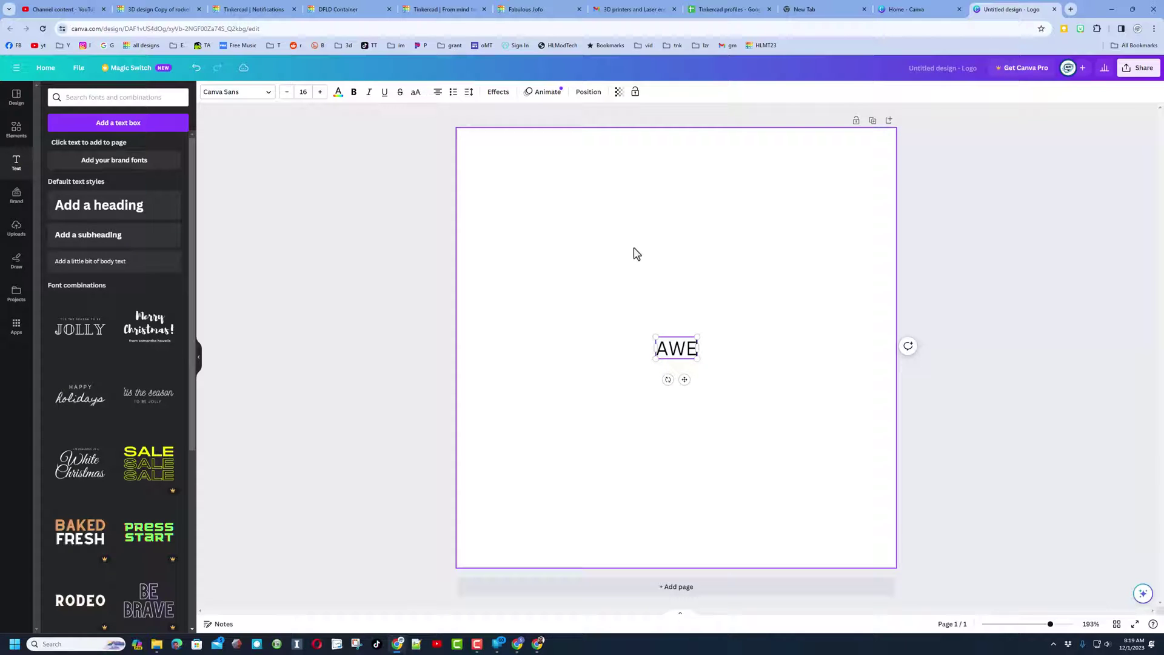
type("SOM")
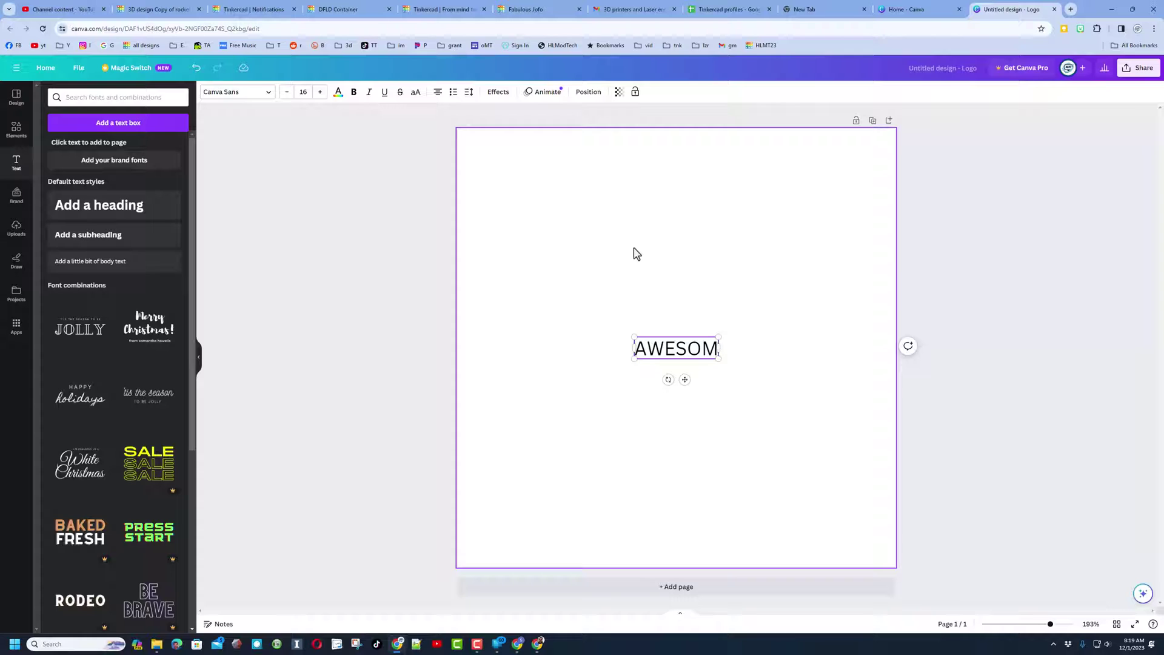
type("E")
left_click_drag(616, 356, 764, 374)
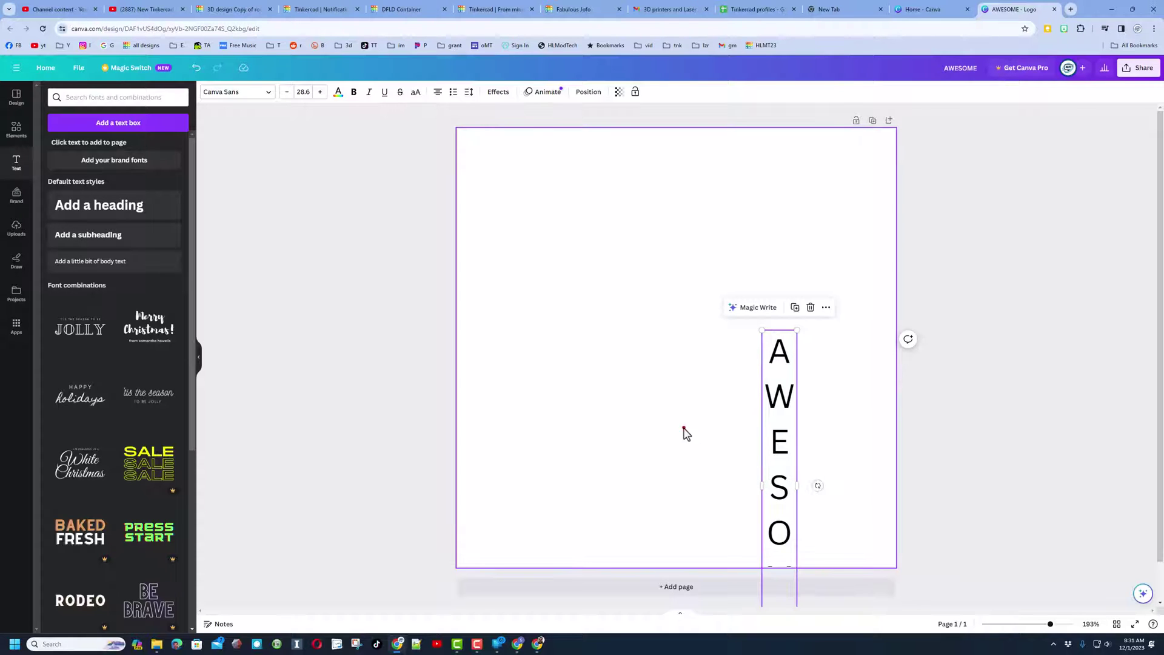
left_click(683, 427)
left_click_drag(771, 412, 635, 261)
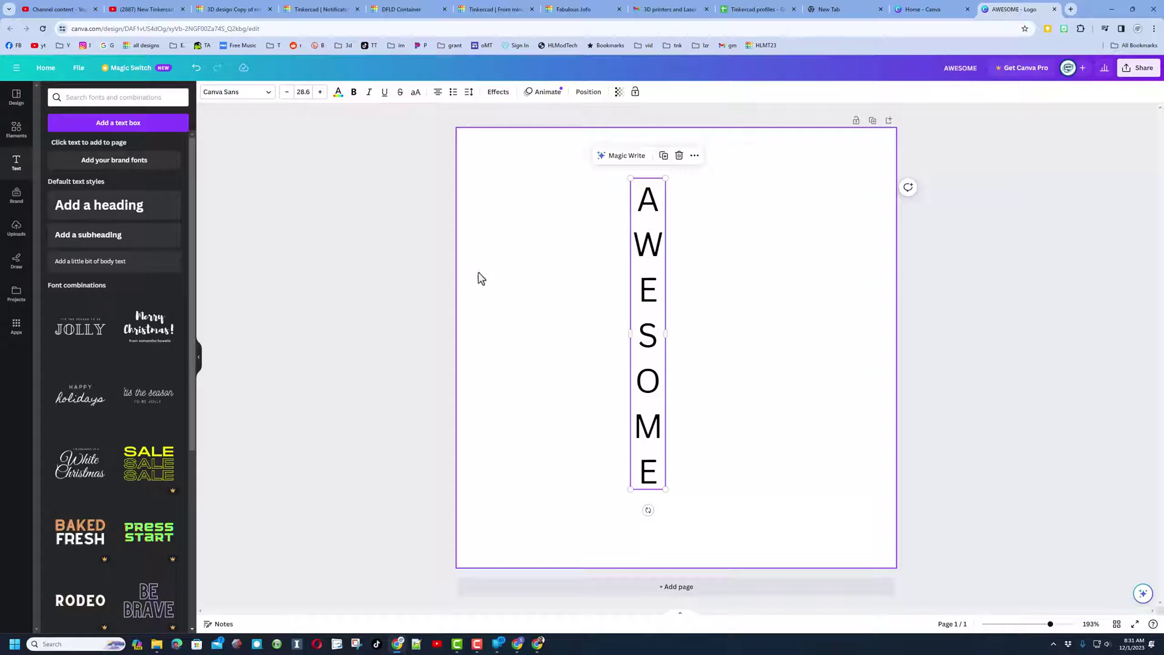
Change the AWESOME font to League Spartan after briefly trying Bukhari Script.
left_click(236, 91)
scroll(97, 357, "down", 3)
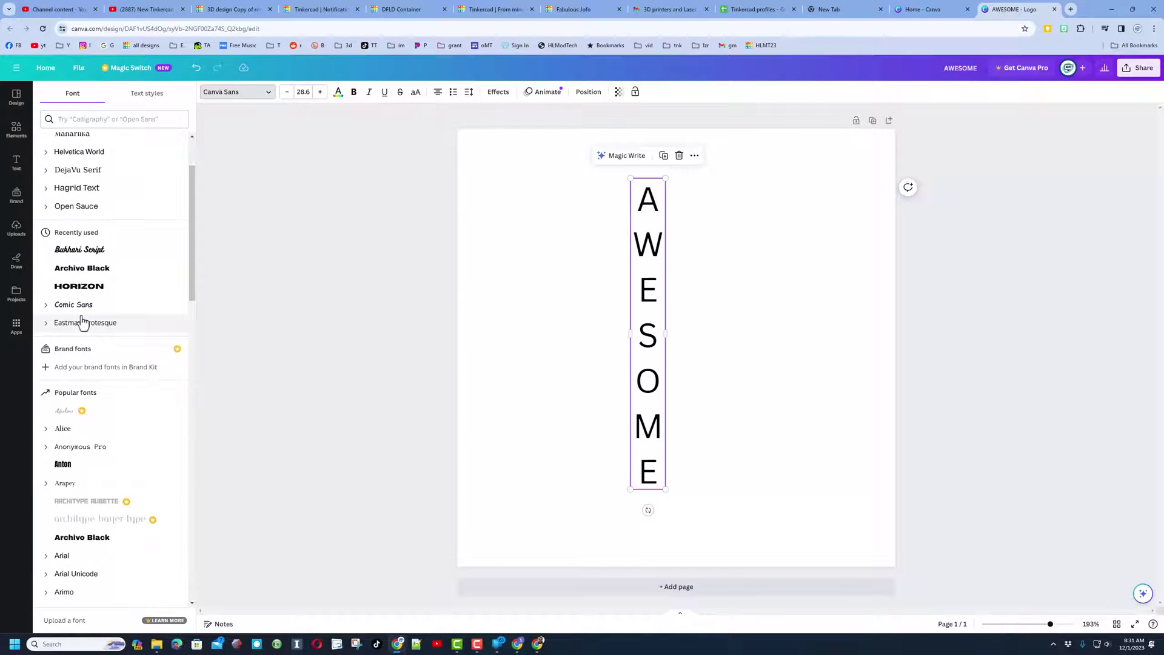
scroll(78, 363, "down", 3)
left_click(79, 428)
scroll(81, 482, "down", 6)
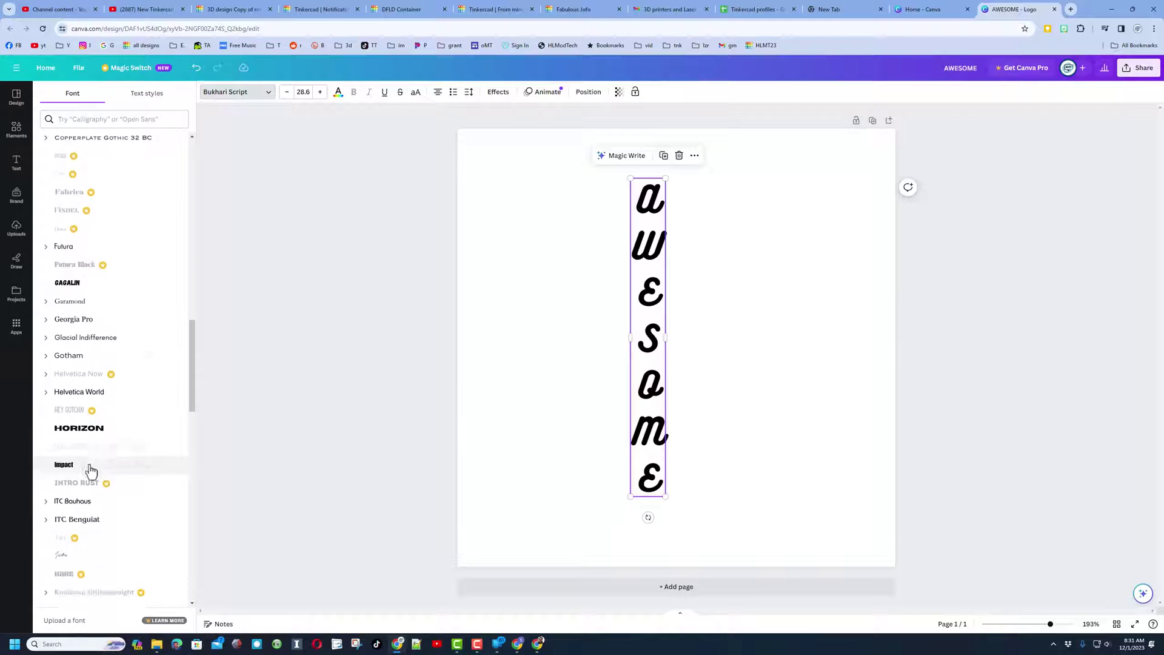
scroll(90, 471, "down", 5)
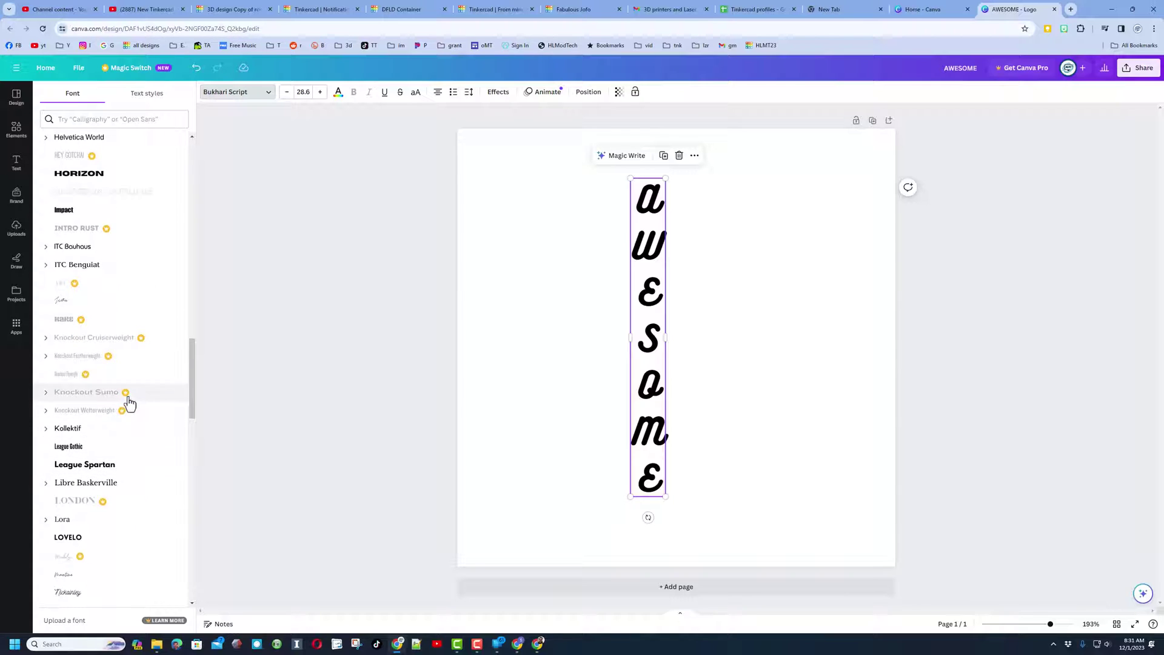
left_click(89, 465)
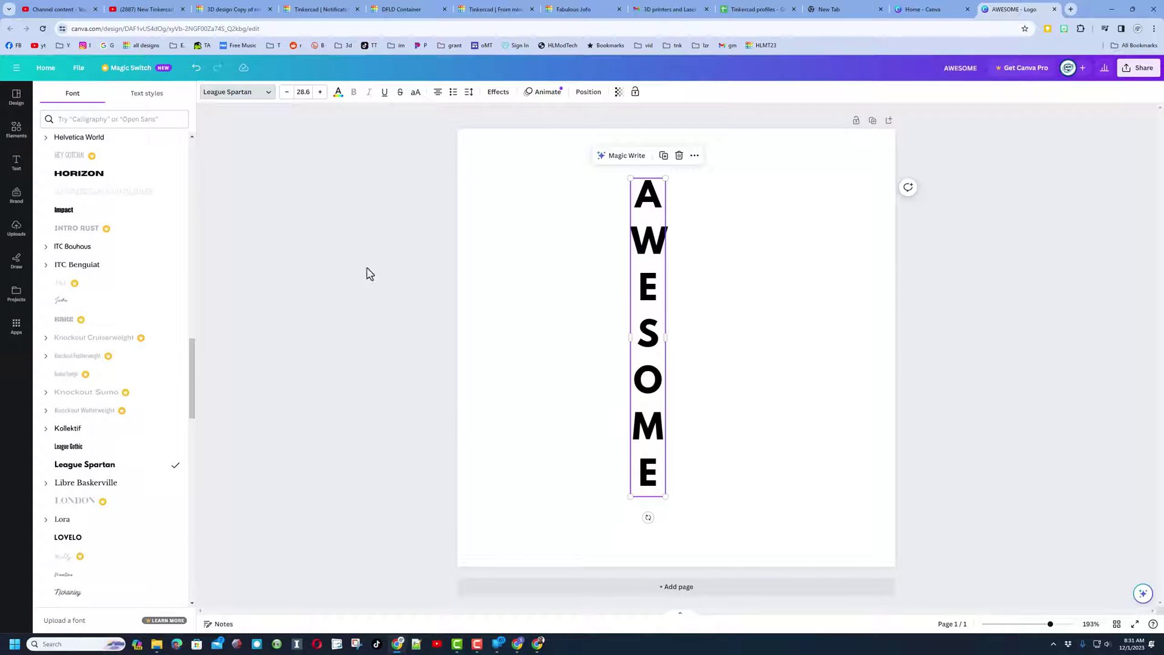
Enlarge the AWESOME text to size 32.6 and widen its box to fit.
left_click(319, 92)
left_click(319, 92)
left_click(319, 92)
left_click(319, 92)
left_click_drag(669, 351, 678, 354)
left_click(743, 295)
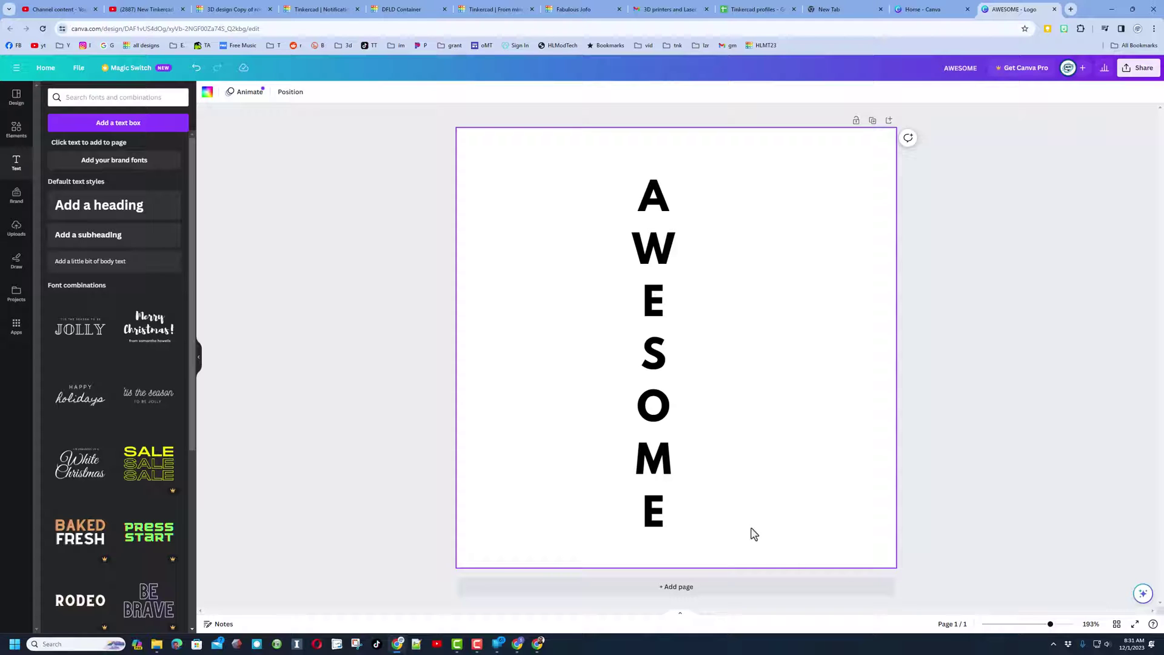
Take a Snagit region capture of the AWESOME column and save it as a PNG in Downloads.
key("Print")
left_click_drag(616, 166, 693, 539)
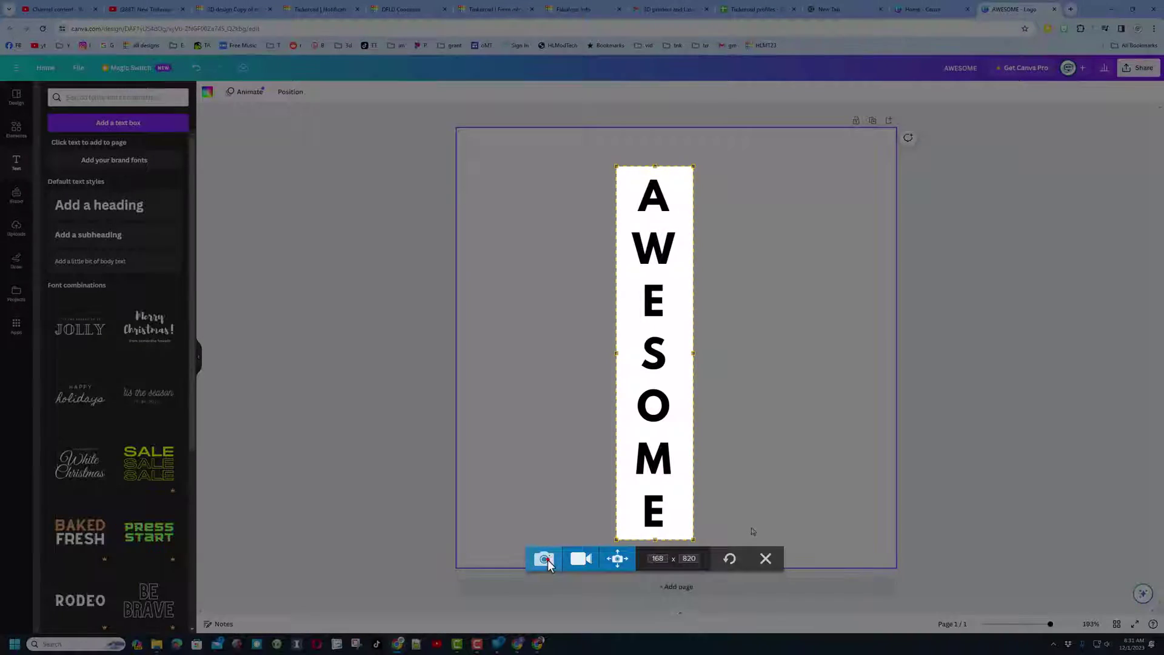
left_click(545, 559)
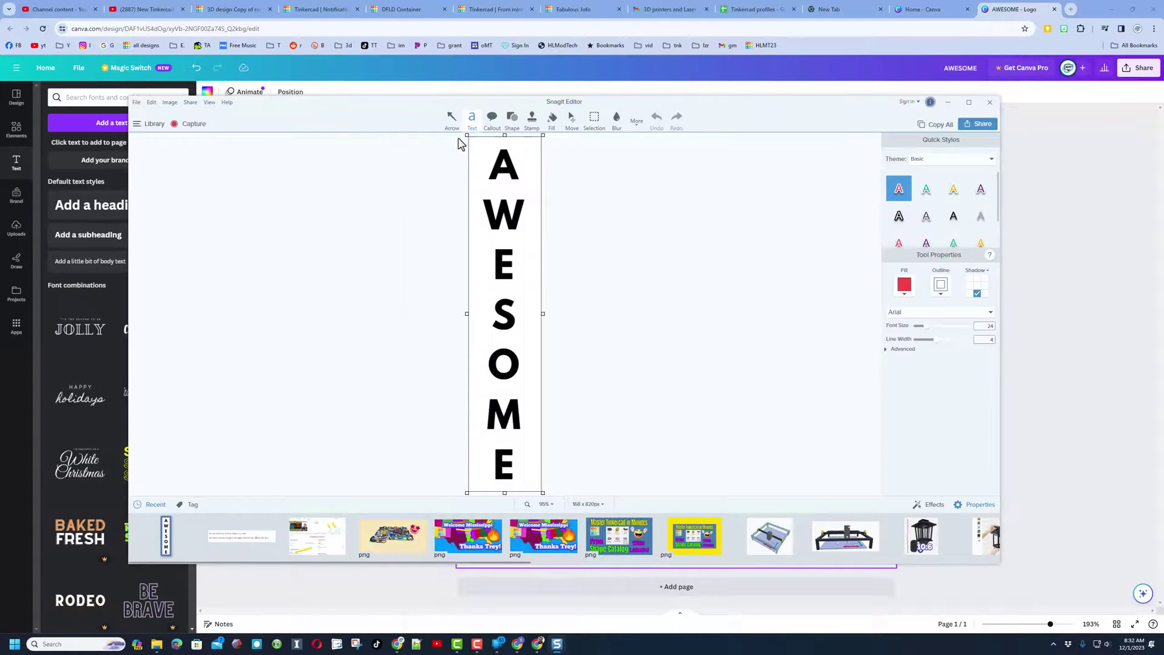
key("ctrl+s")
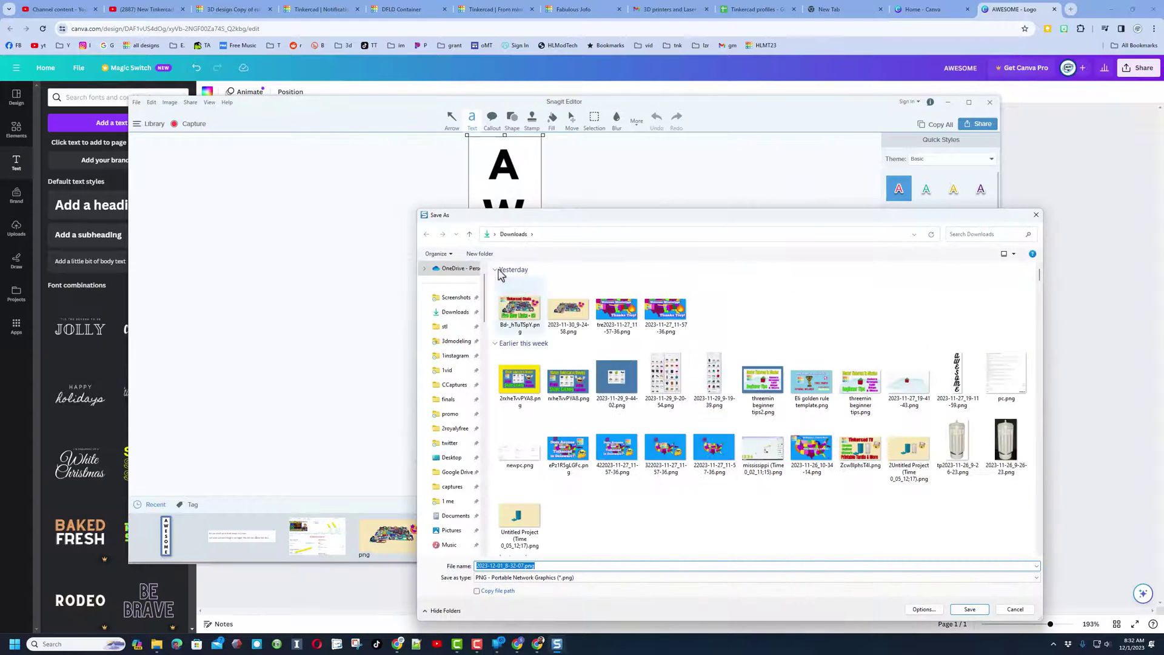
left_click(976, 611)
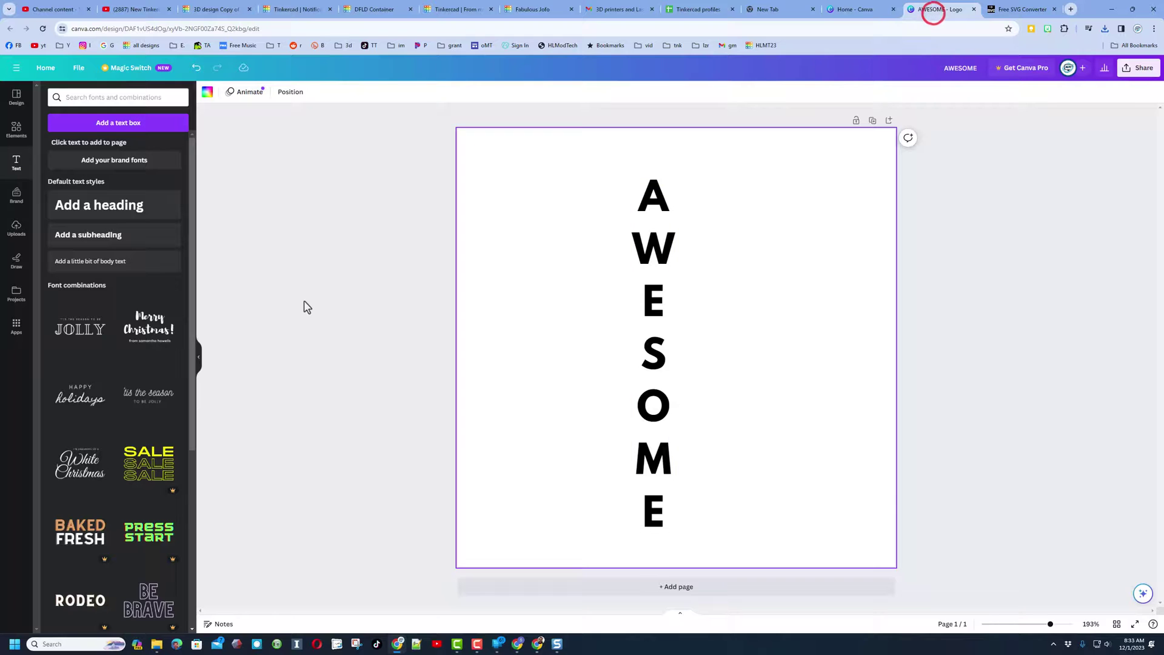
Tighten the AWESOME column's line spacing to 0.98, then deselect the text.
left_click(637, 250)
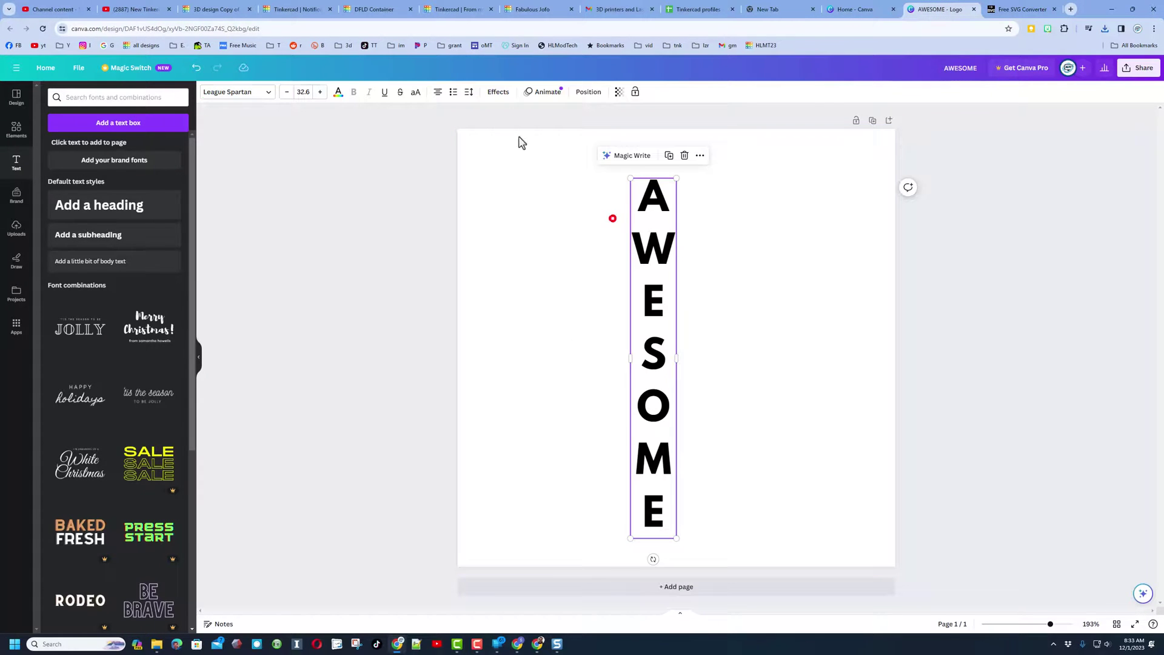
left_click(468, 95)
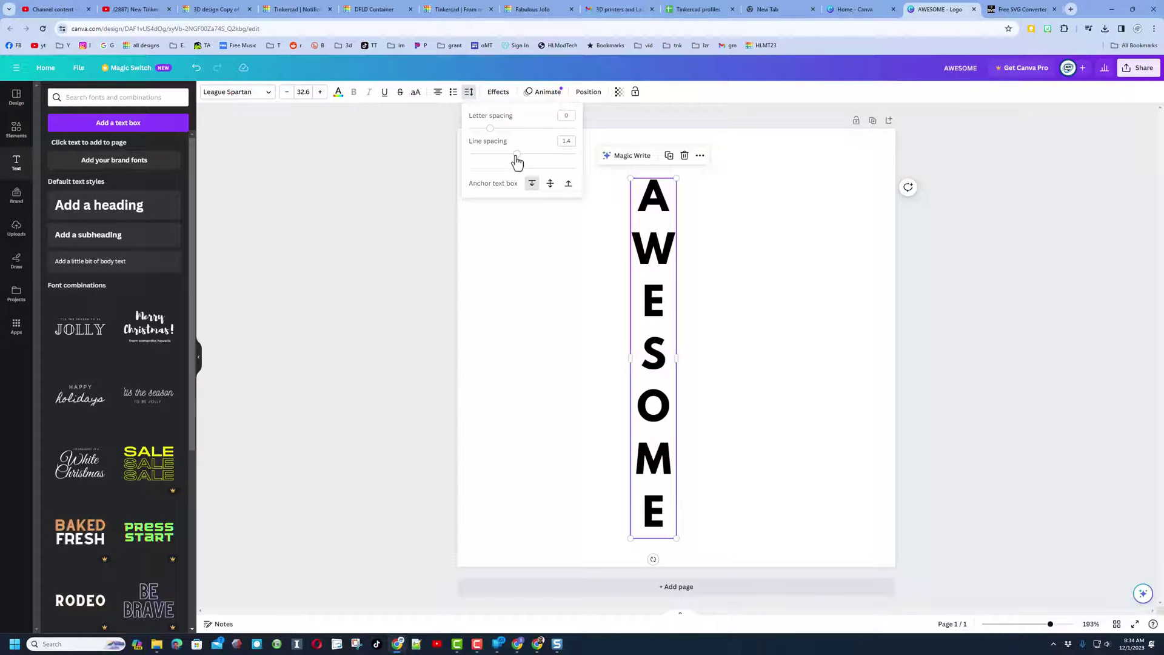
left_click_drag(517, 162, 495, 175)
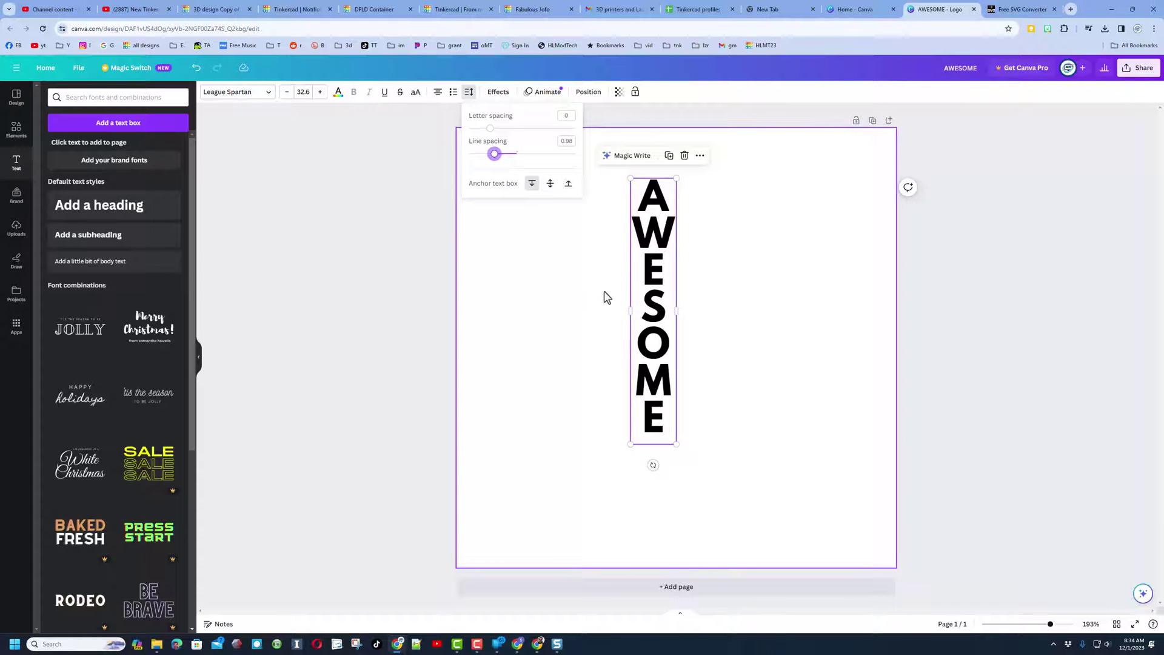
left_click(512, 292)
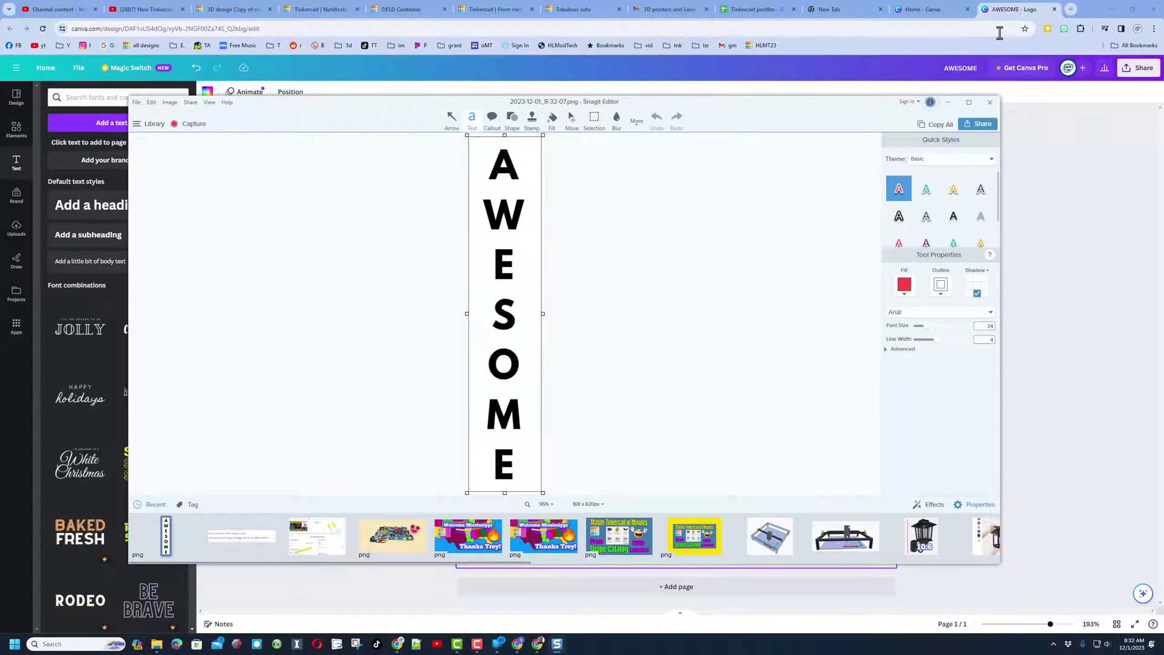
Go to picsvg.com in a new tab and upload the AWESOME capture PNG.
left_click(1070, 10)
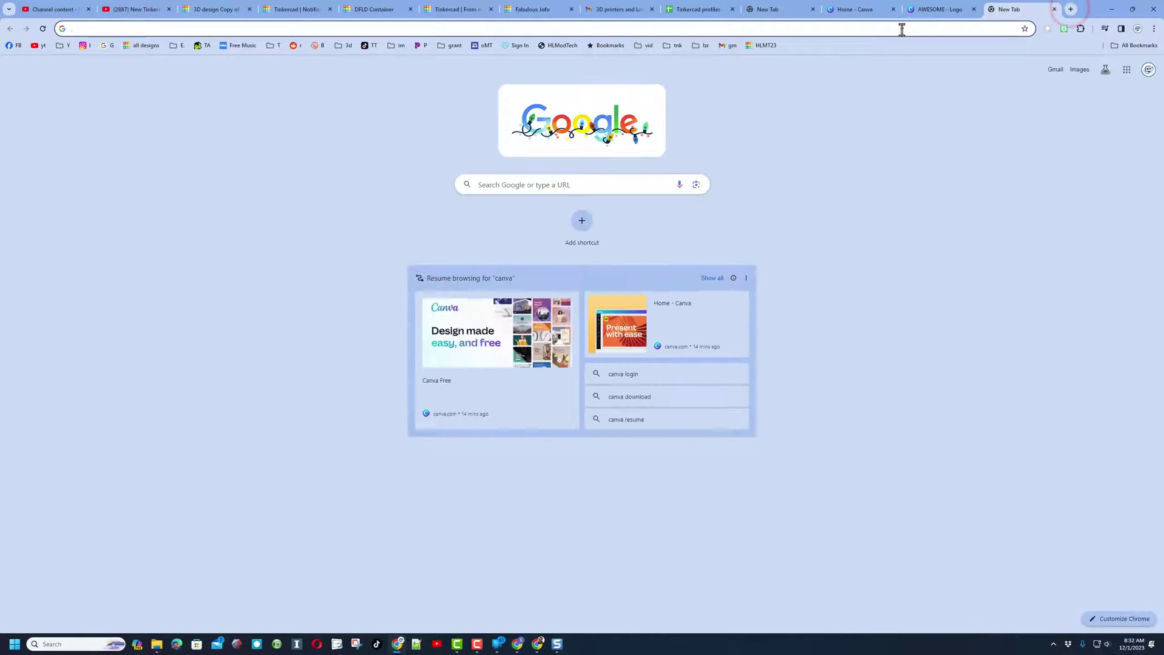
left_click(903, 28)
type("pic")
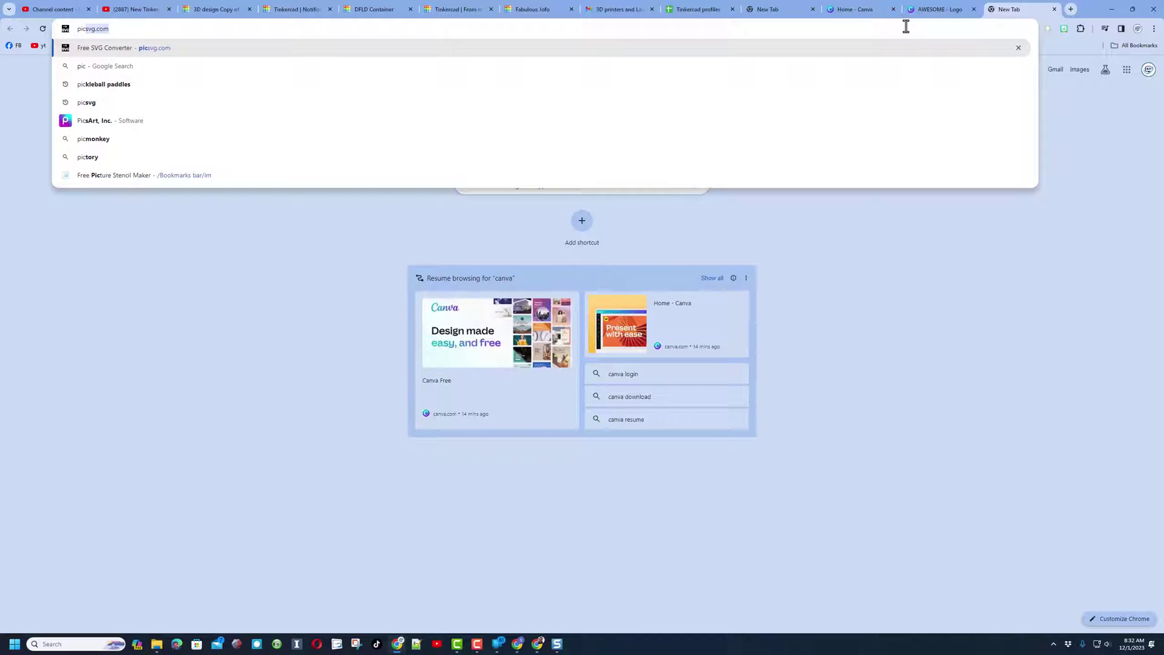
key("Return")
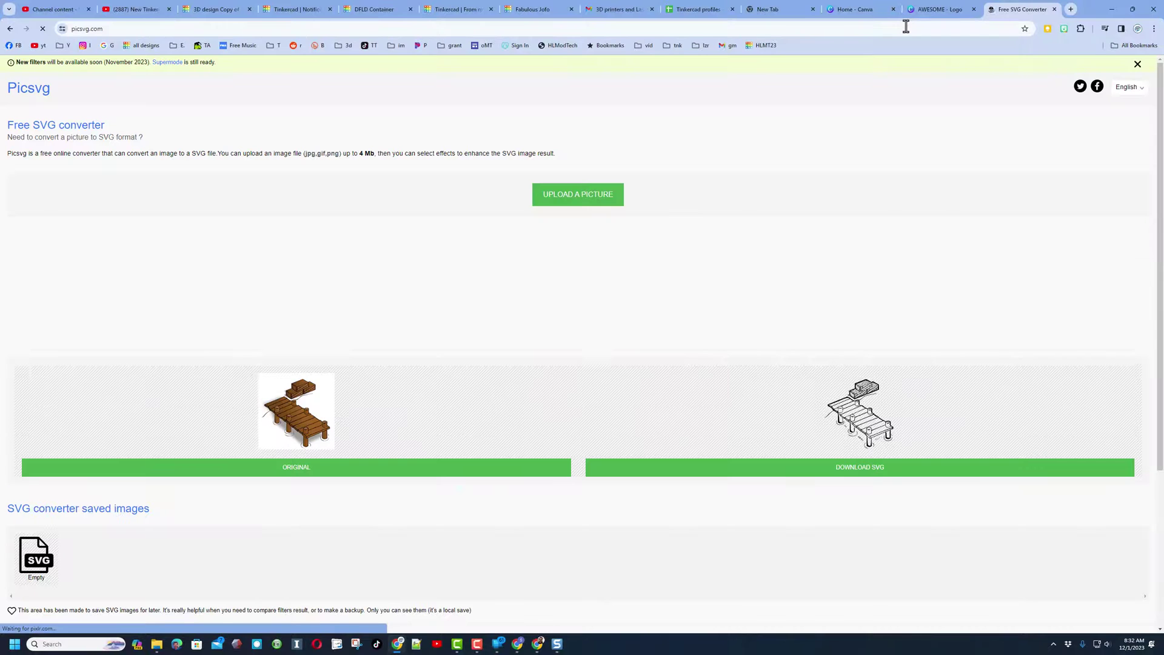
left_click(545, 199)
double_click(308, 206)
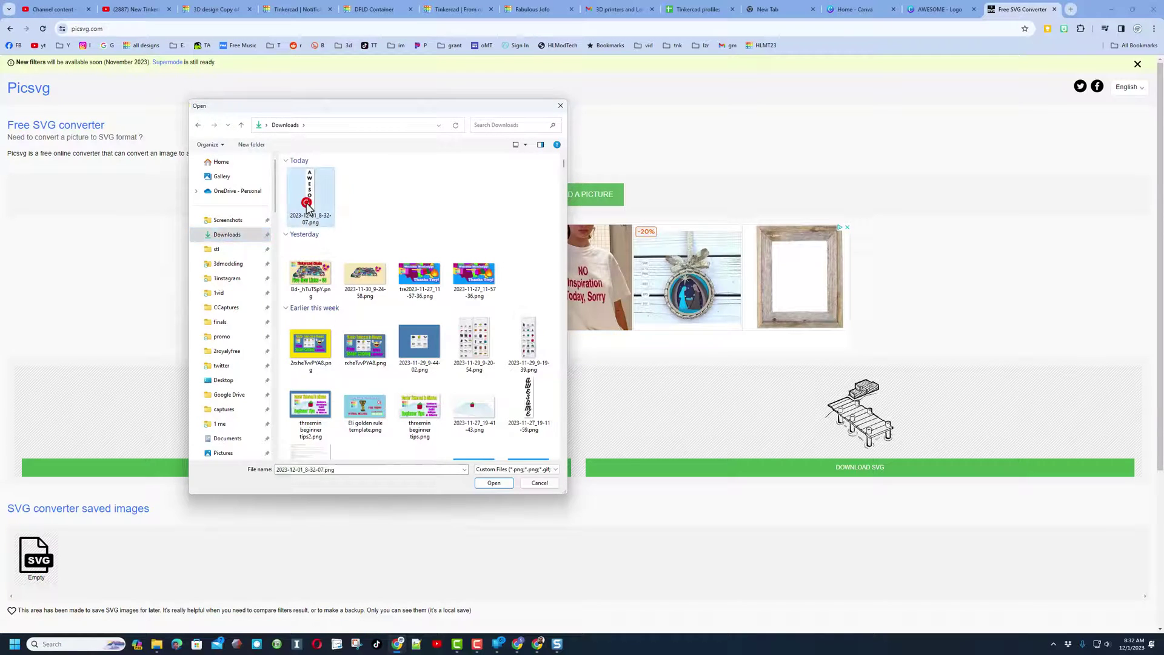
Apply the Edge 3 filter and save the converted SVG to Downloads.
scroll(800, 449, "down", 3)
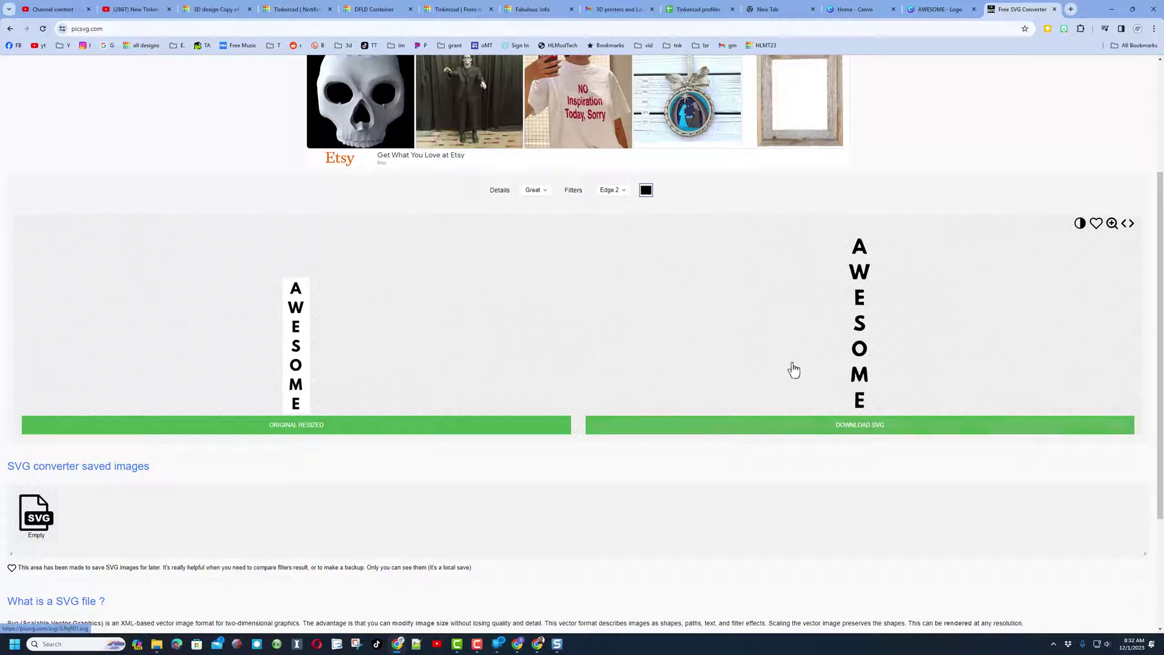
left_click(611, 190)
left_click(610, 214)
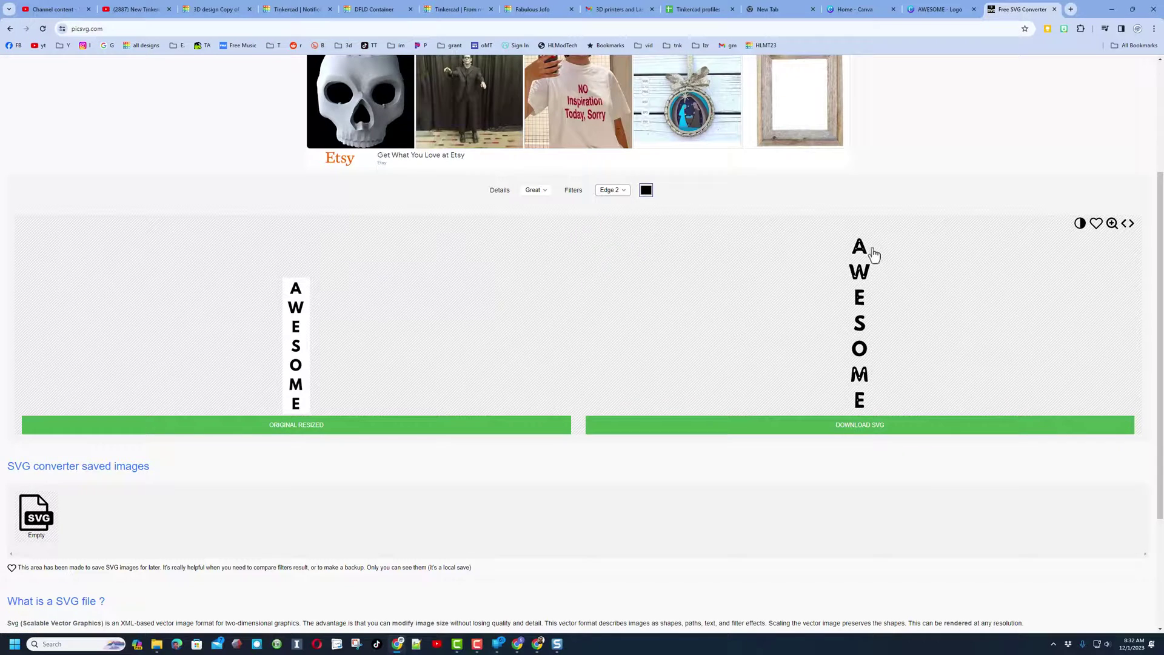
left_click(612, 190)
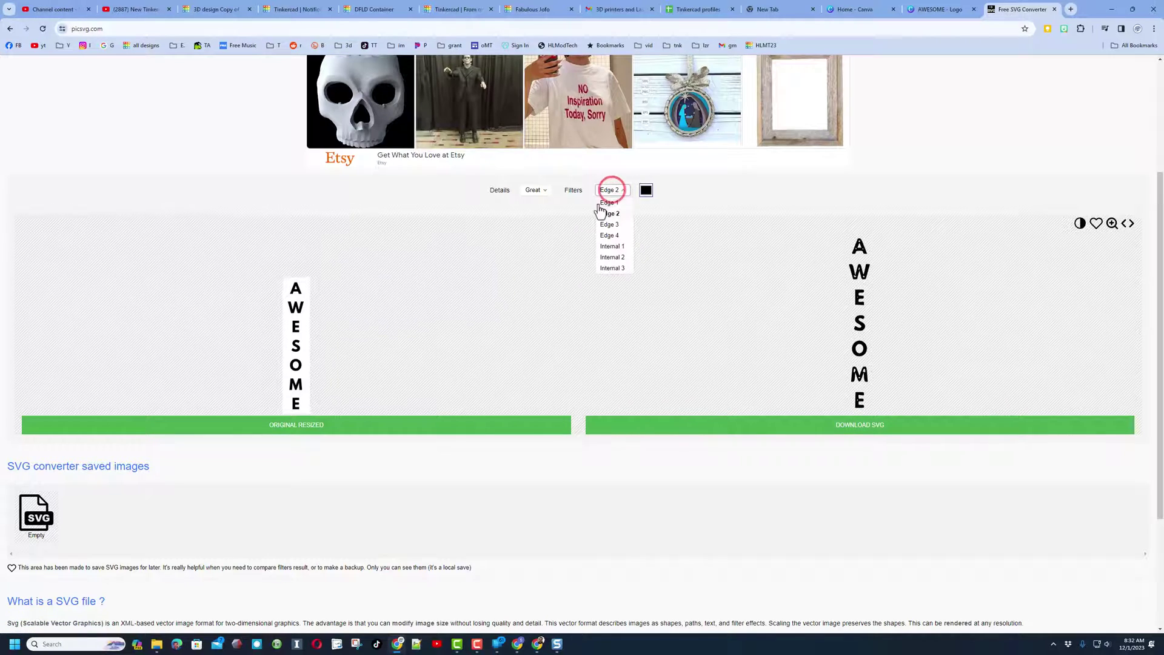
left_click(608, 224)
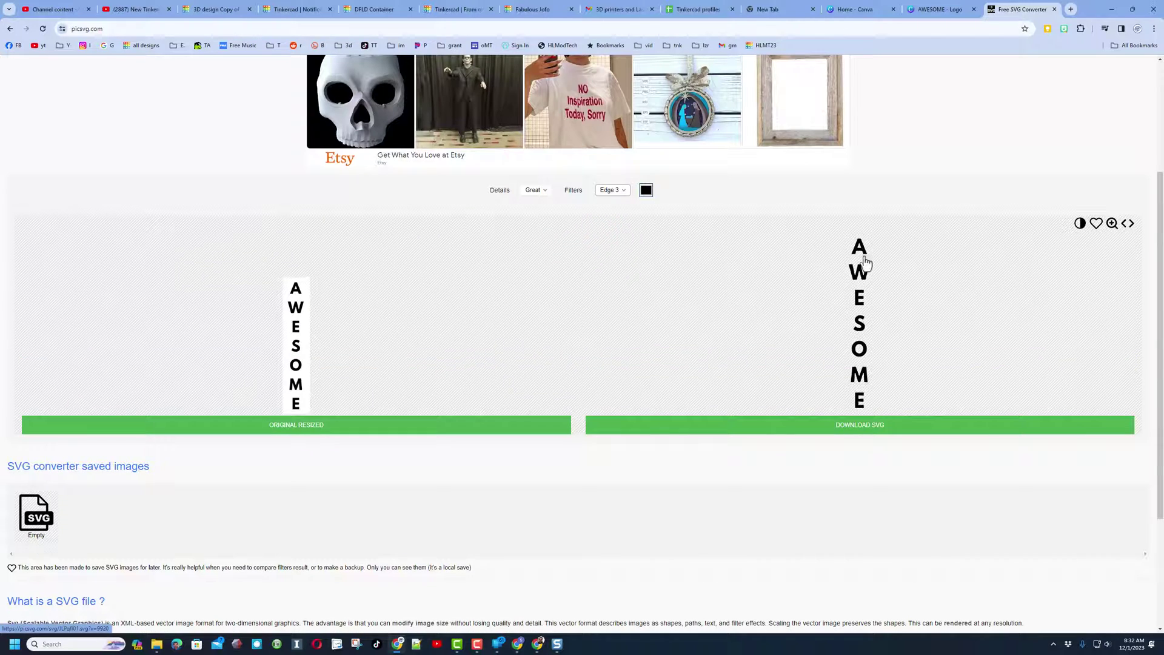
left_click(855, 426)
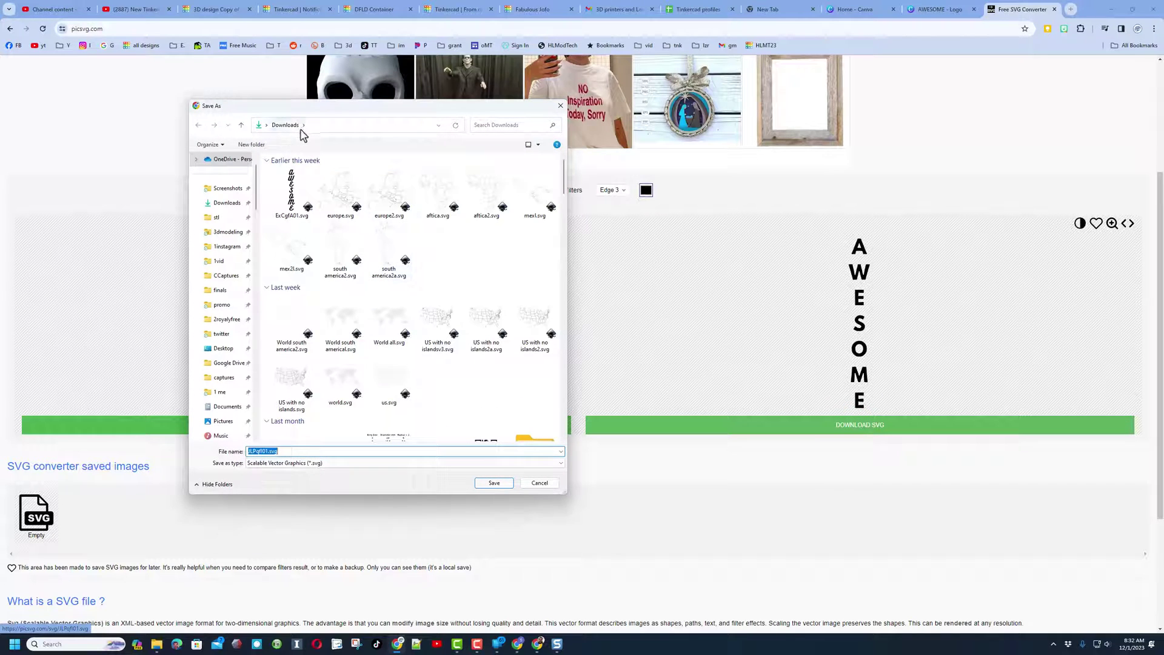
left_click(494, 483)
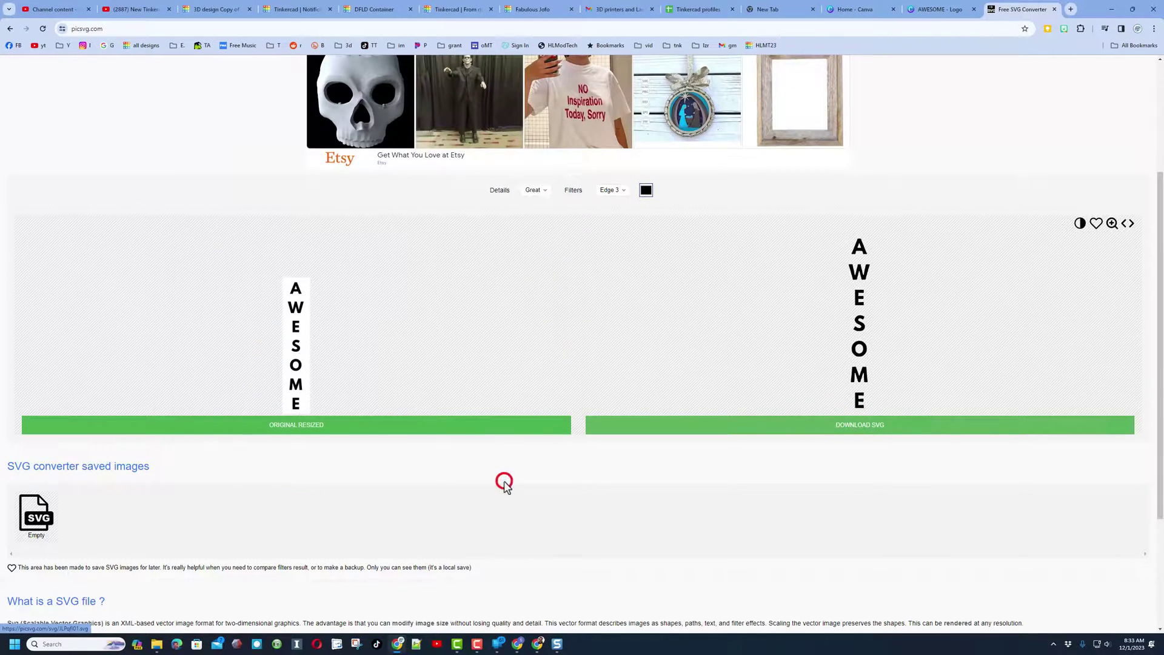
Import the downloaded AWESOME SVG, JLPqfI01.svg, into the Tinkercad rocket design at 10% scale.
left_click(204, 9)
right_click_drag(585, 327, 419, 288)
right_click_drag(408, 327, 585, 296)
right_click_drag(543, 354, 554, 280)
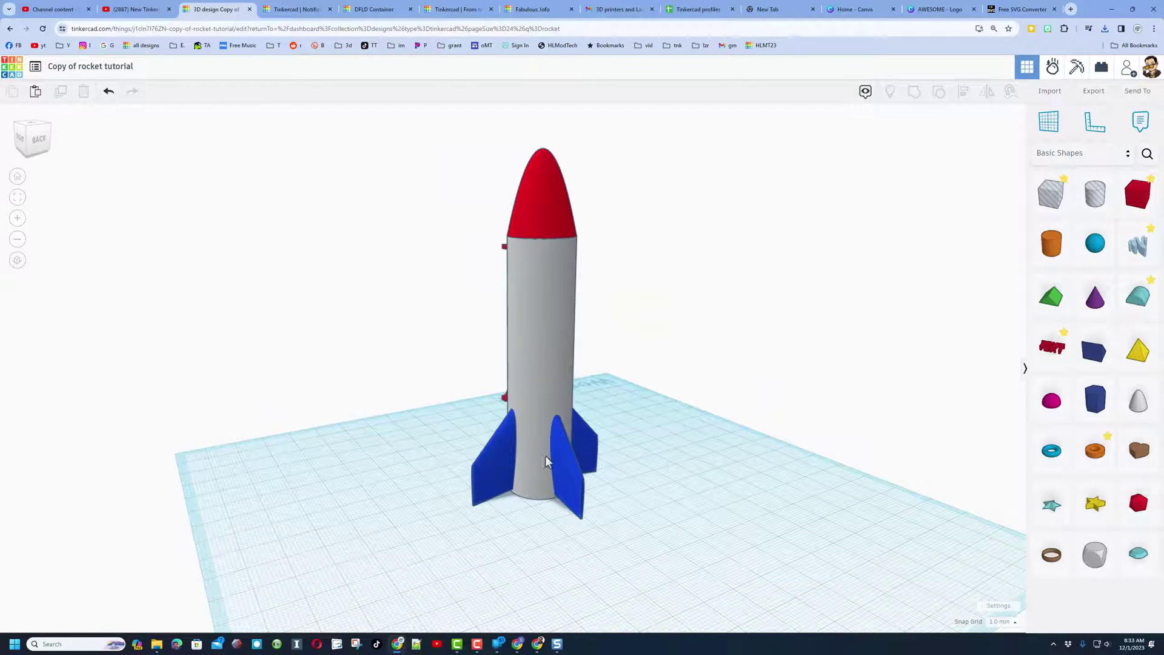
right_click_drag(611, 430, 793, 405)
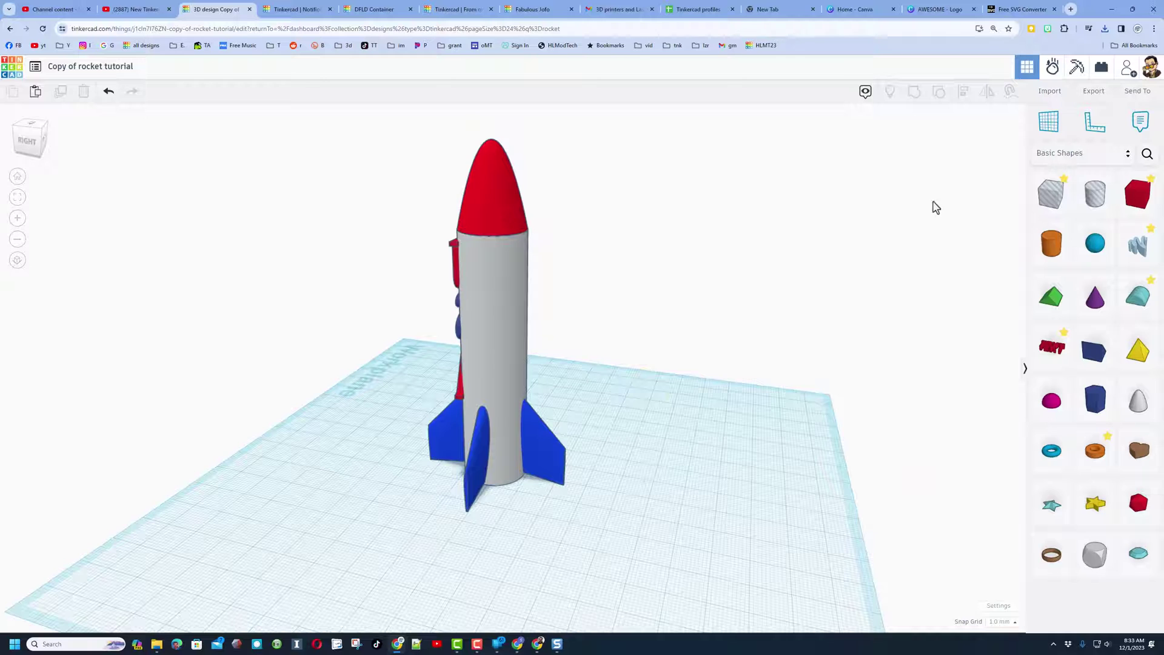
left_click(1053, 93)
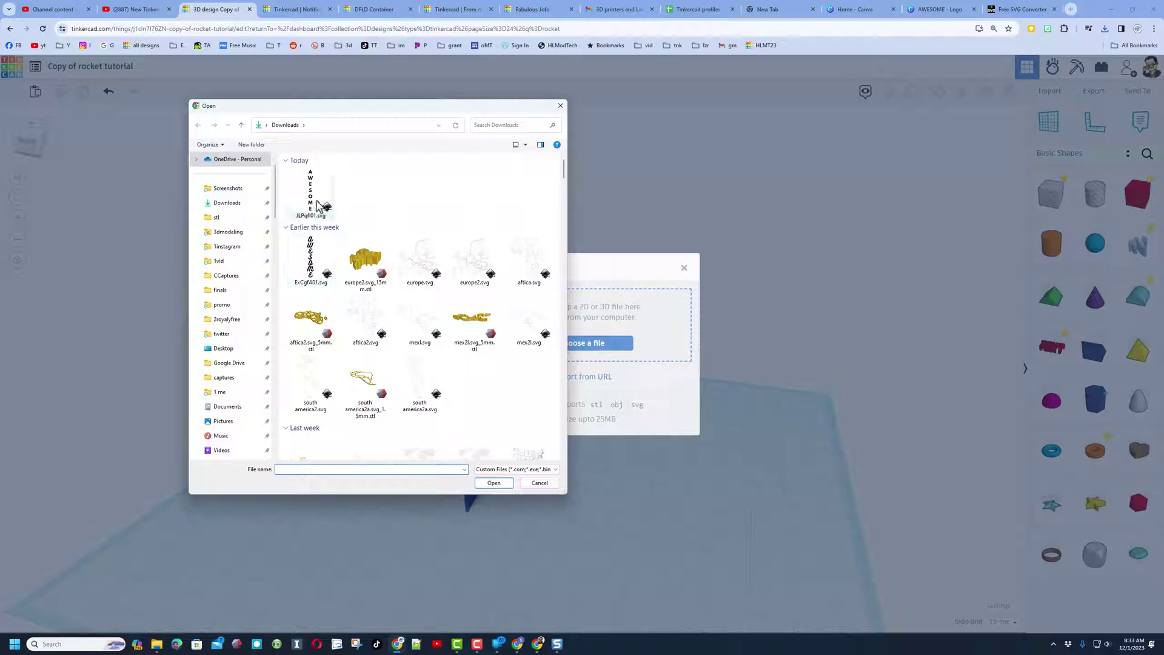
double_click(311, 205)
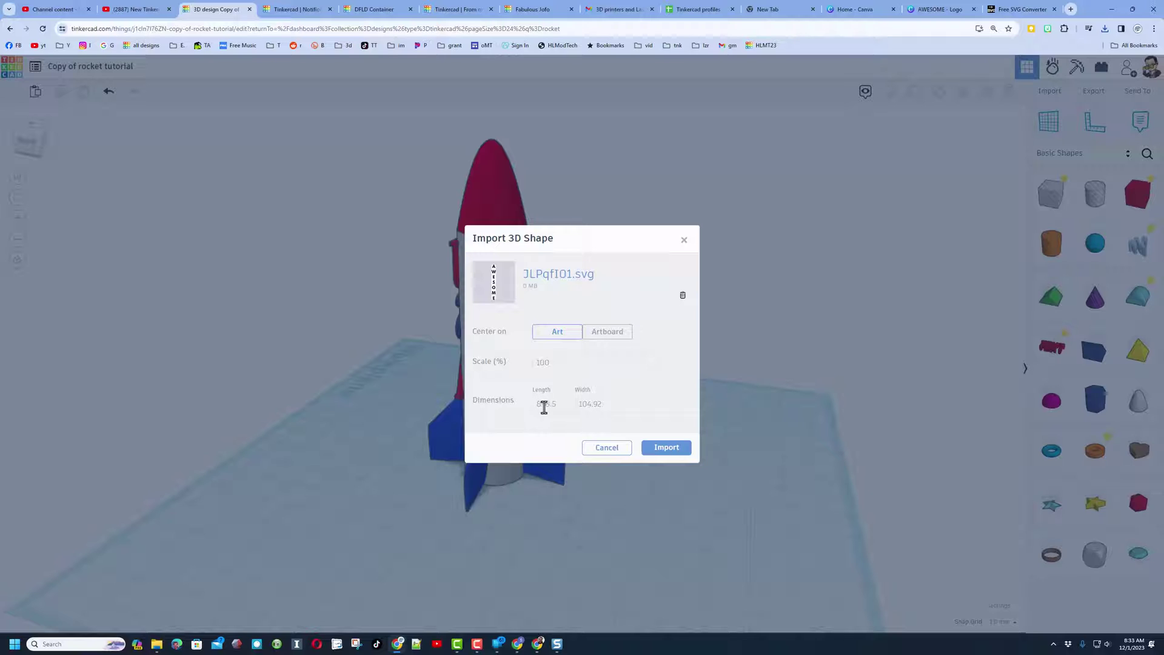
left_click_drag(552, 364, 537, 364)
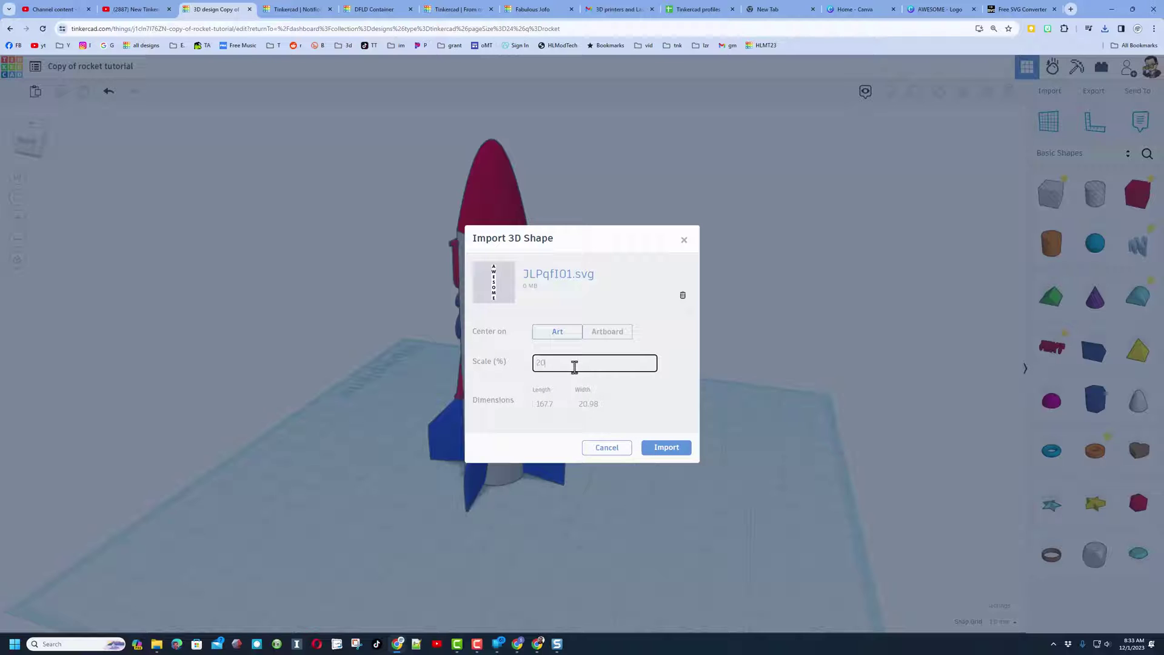
type("10")
left_click(664, 447)
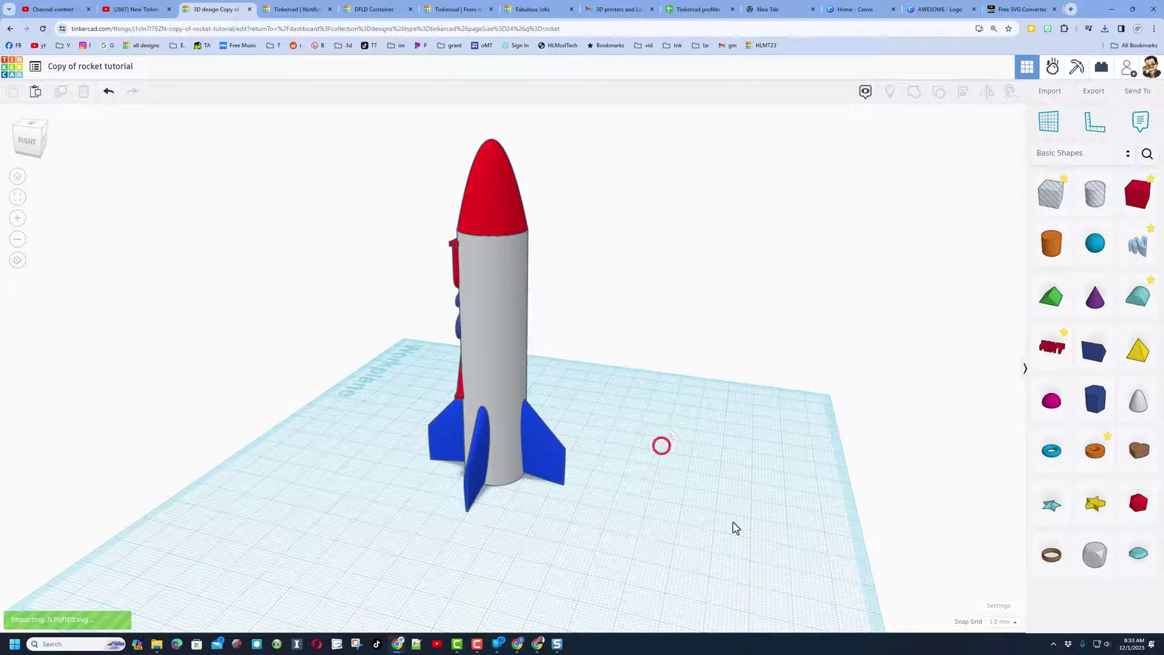
Rotate the flat AWESOME letter row 90° so it stands upright.
right_click_drag(401, 522, 609, 435)
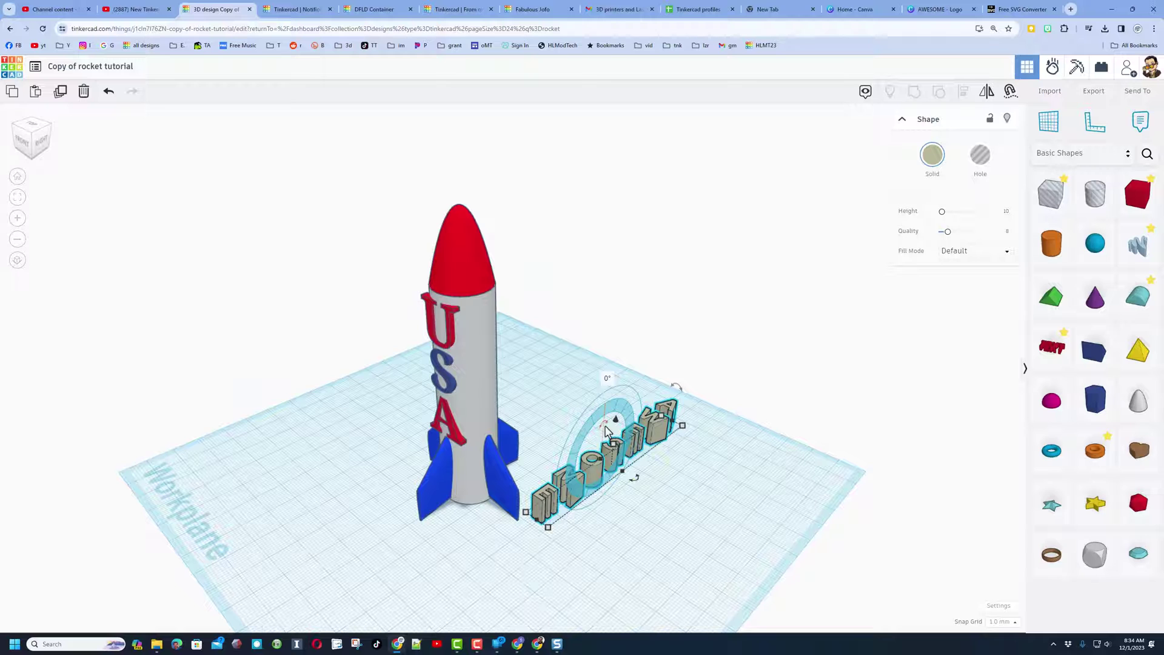
left_click(35, 131)
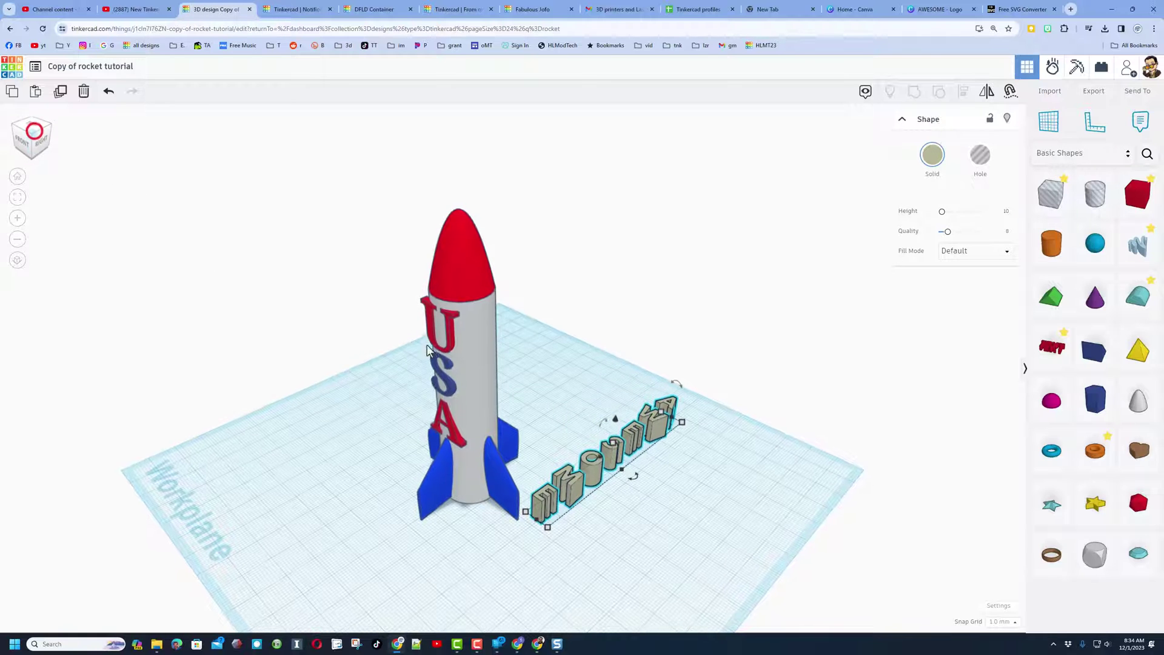
left_click(602, 419)
left_click_drag(603, 420, 564, 471)
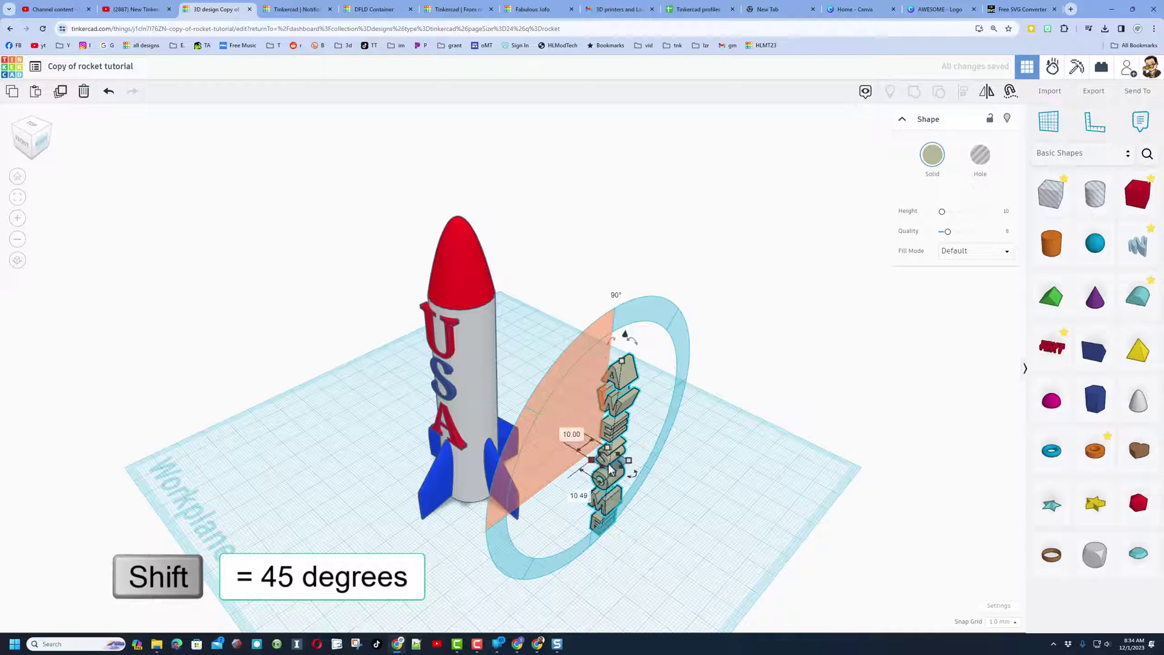
left_click(780, 439)
Drop the letter column to the workplane, turn it to face front, and slide it onto the rocket body.
right_click_drag(735, 439, 655, 426)
left_click(614, 450)
key("d")
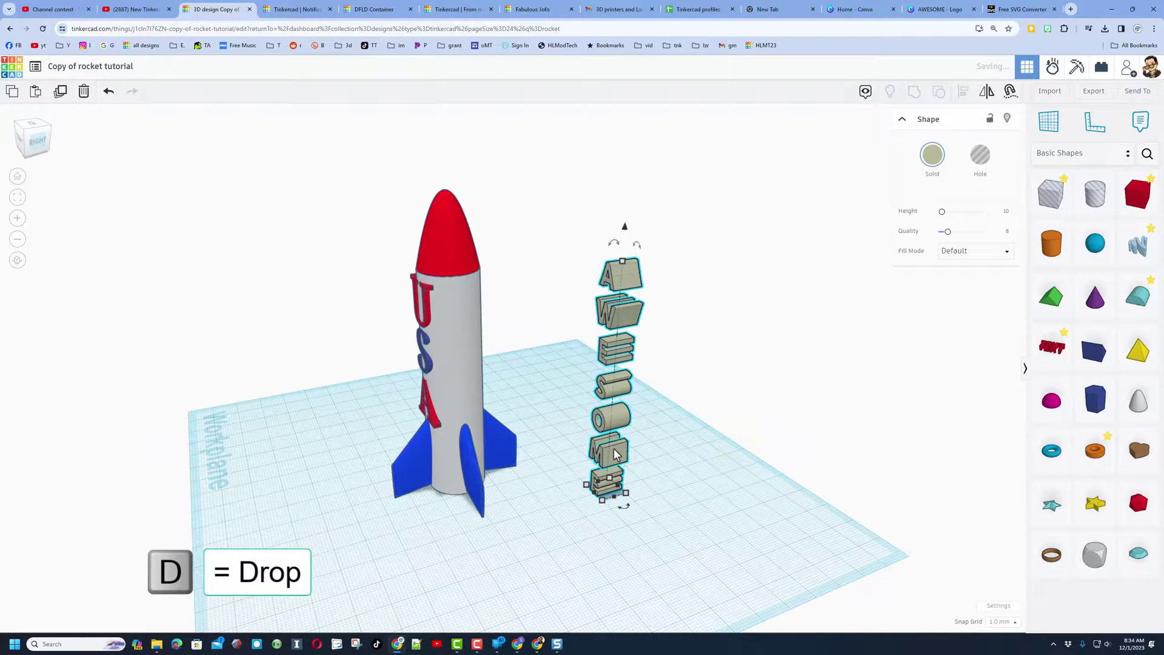
left_click_drag(624, 507, 660, 449)
right_click_drag(659, 441, 448, 448)
left_click_drag(519, 451, 665, 489)
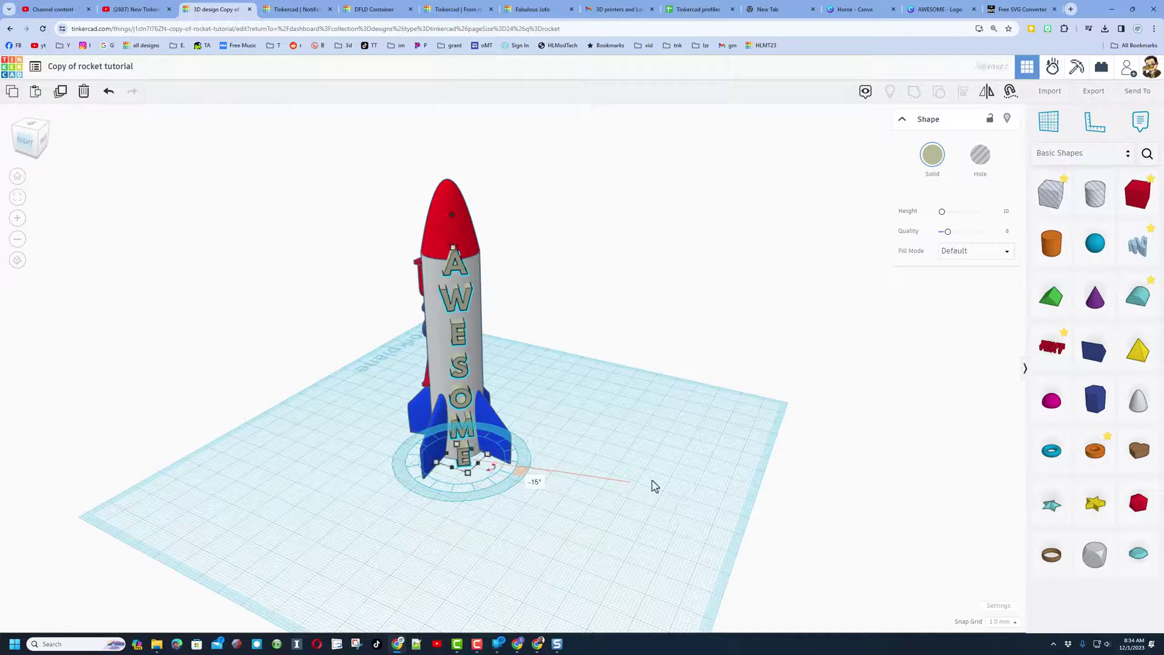
Shorten the AWESOME letters to 70.00 high and raise them up the rocket body.
left_click(526, 542)
left_click(459, 295)
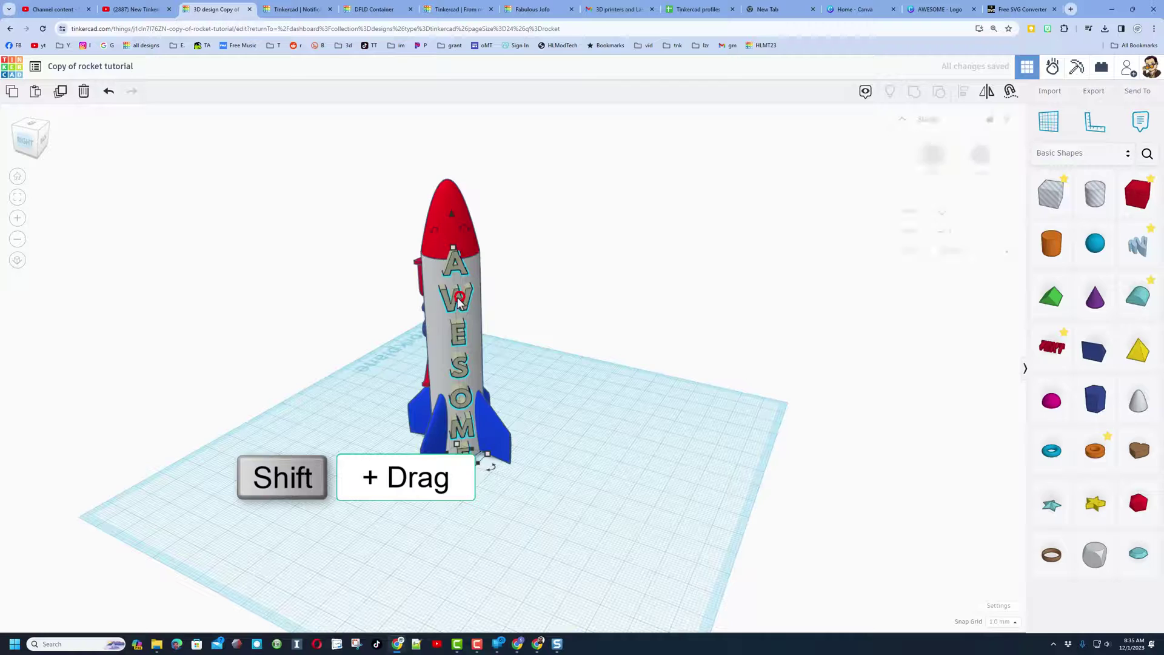
mouse_move(454, 252)
left_click_drag(454, 254, 458, 285)
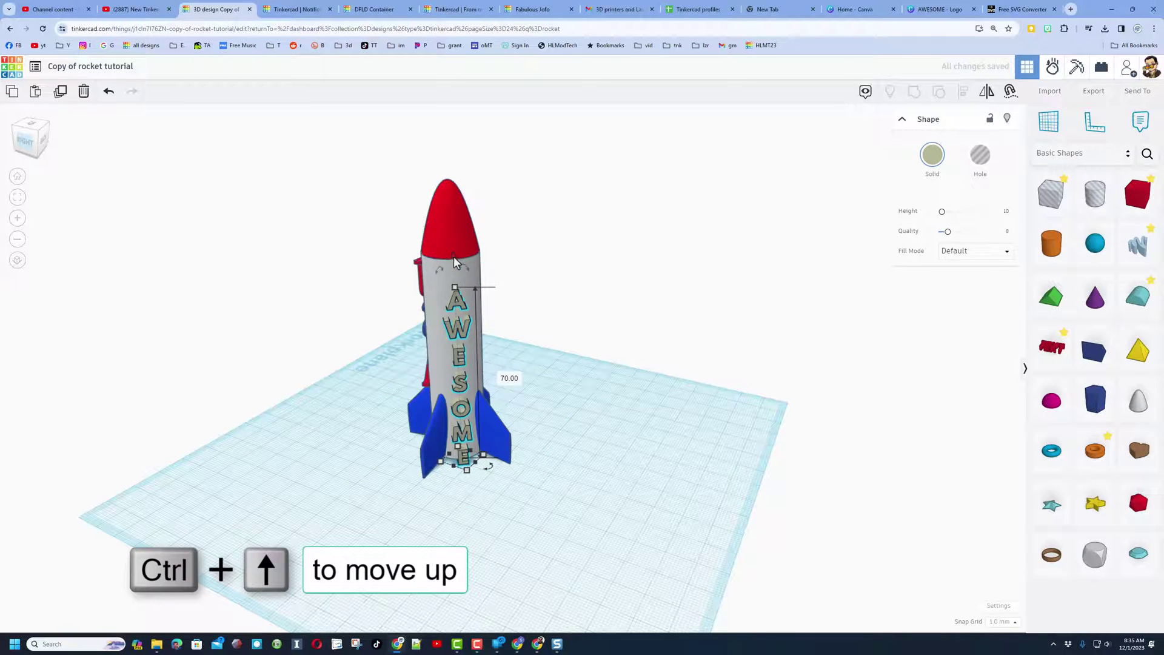
key("ctrl+Up")
key("ctrl+Up")
key("ctrl+Up")
key("ctrl+Up")
key("ctrl+Up")
key("ctrl+Up")
left_click(492, 379)
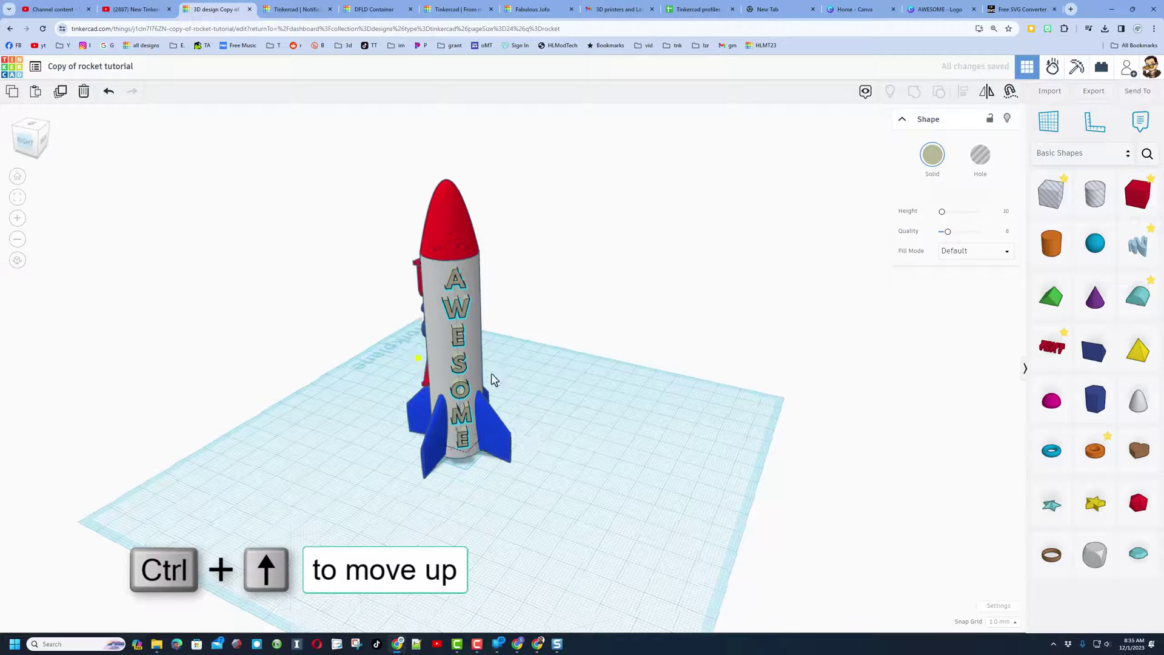
Colour the AWESOME letters solid blue, hex 1c7cff.
right_click_drag(493, 379, 668, 332)
left_click(932, 155)
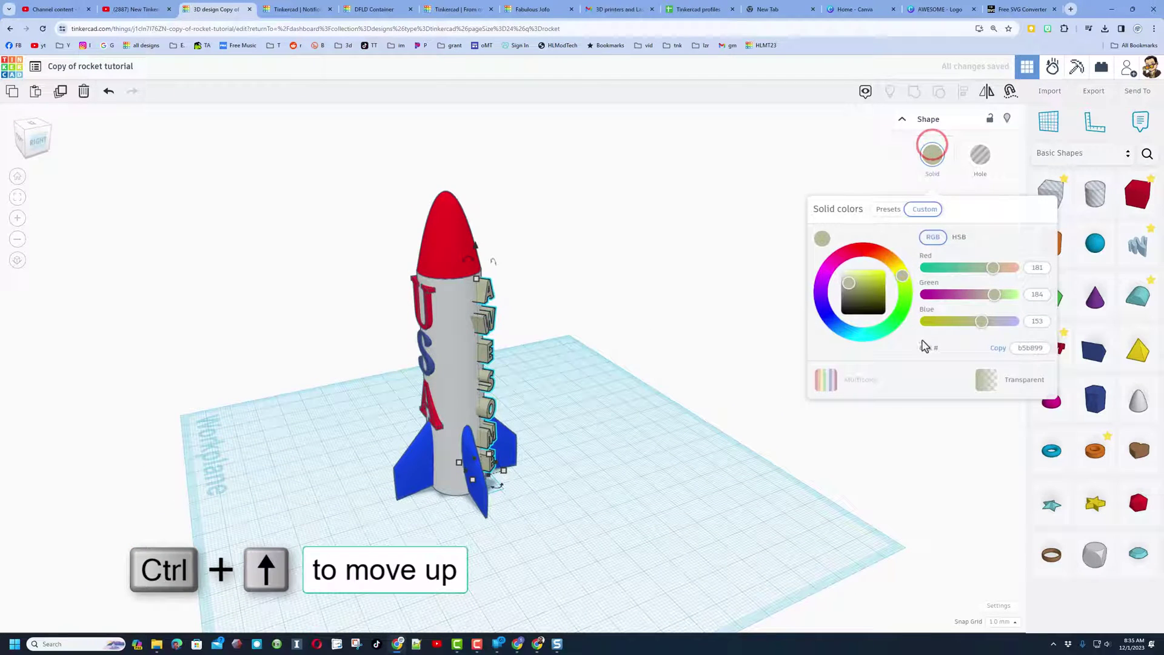
left_click(839, 327)
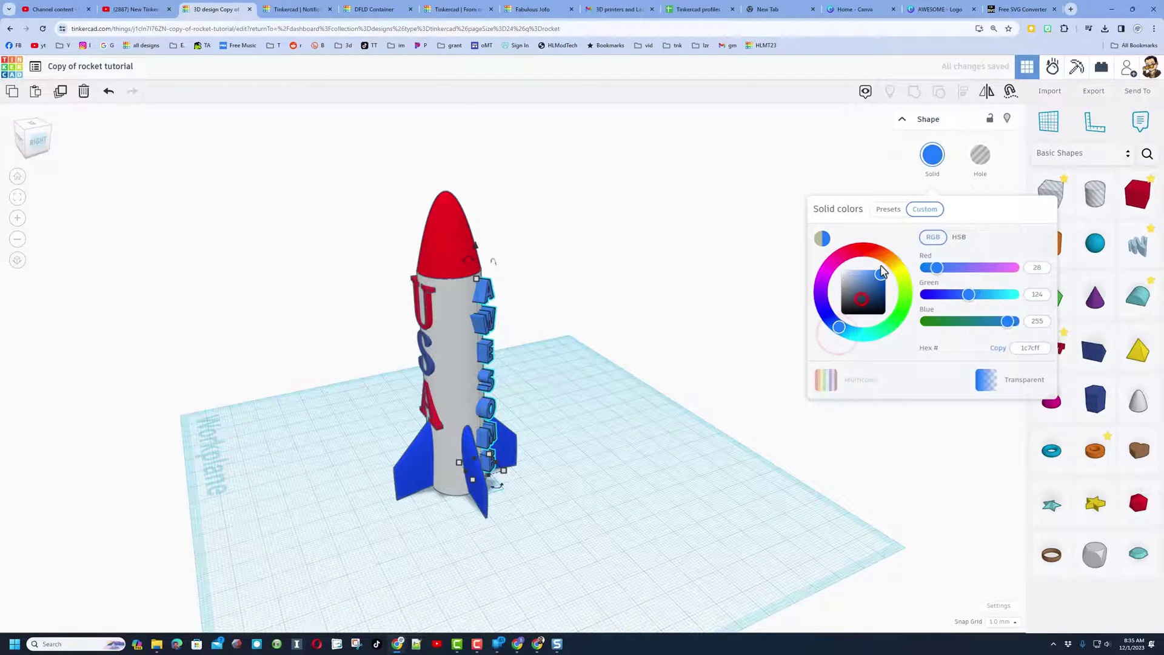
right_click_drag(715, 391, 531, 385)
left_click(545, 380)
left_click(471, 373)
right_click_drag(538, 444, 576, 431)
right_click_drag(519, 373, 408, 343)
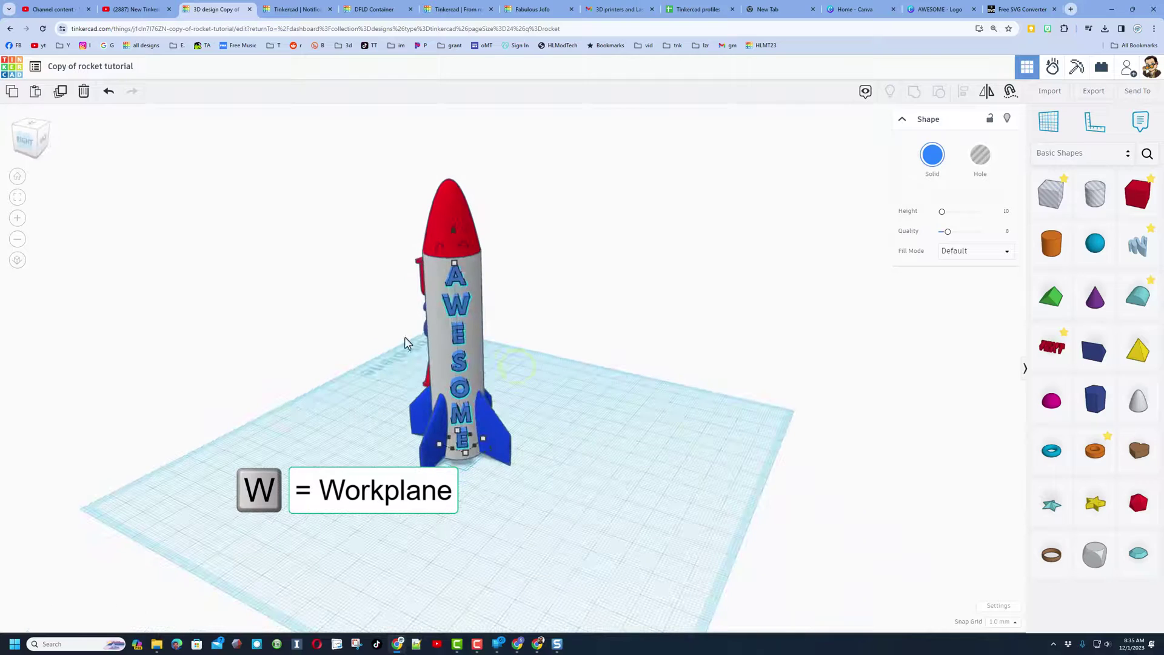
Adjust the AWESOME text around the rocket body, viewed from the USA side.
left_click(456, 303)
right_click_drag(401, 351, 496, 410)
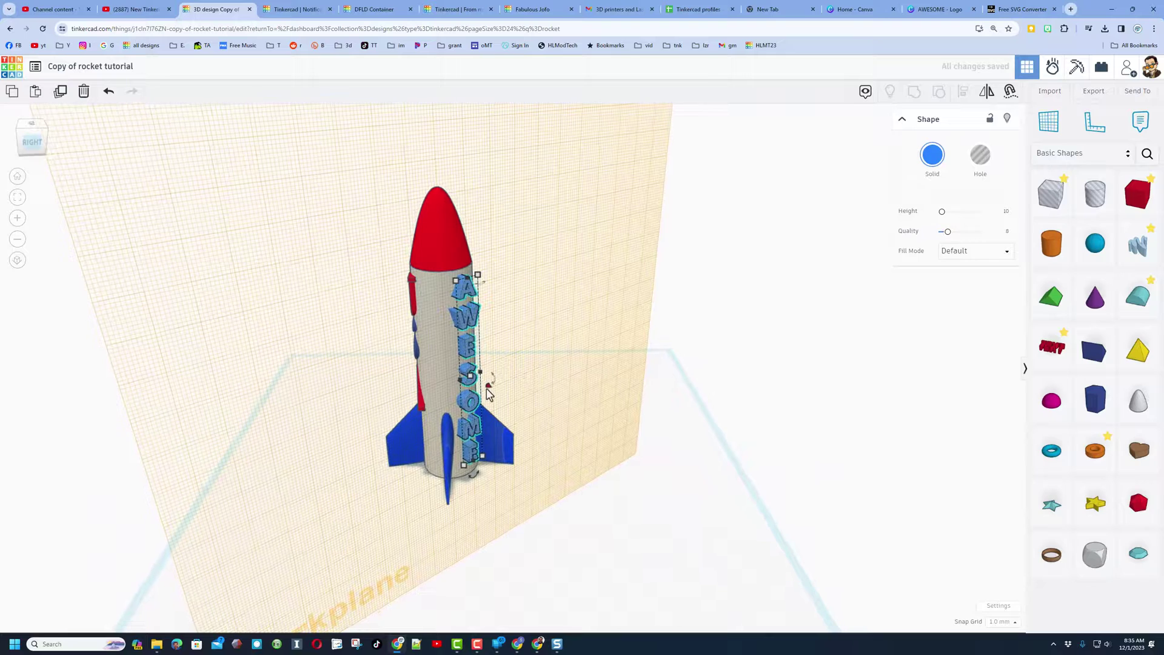
left_click_drag(488, 391, 483, 392)
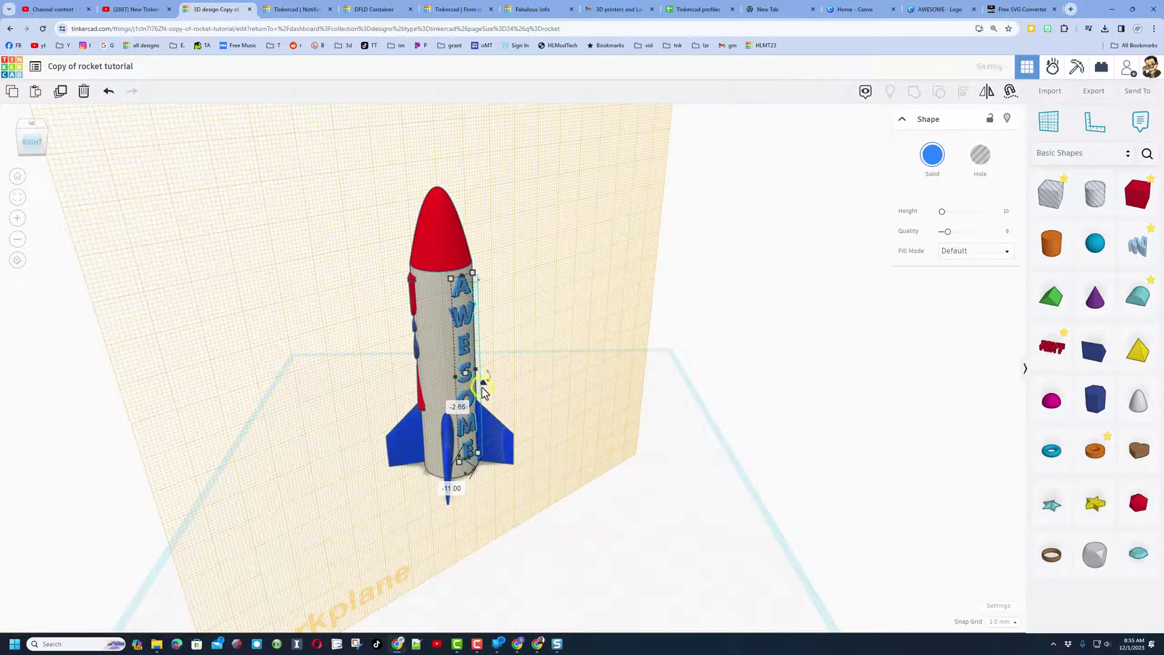
Move the workplane off the rocket's side back onto the flat default grid.
left_click(565, 344)
right_click_drag(584, 363, 485, 387)
key("w")
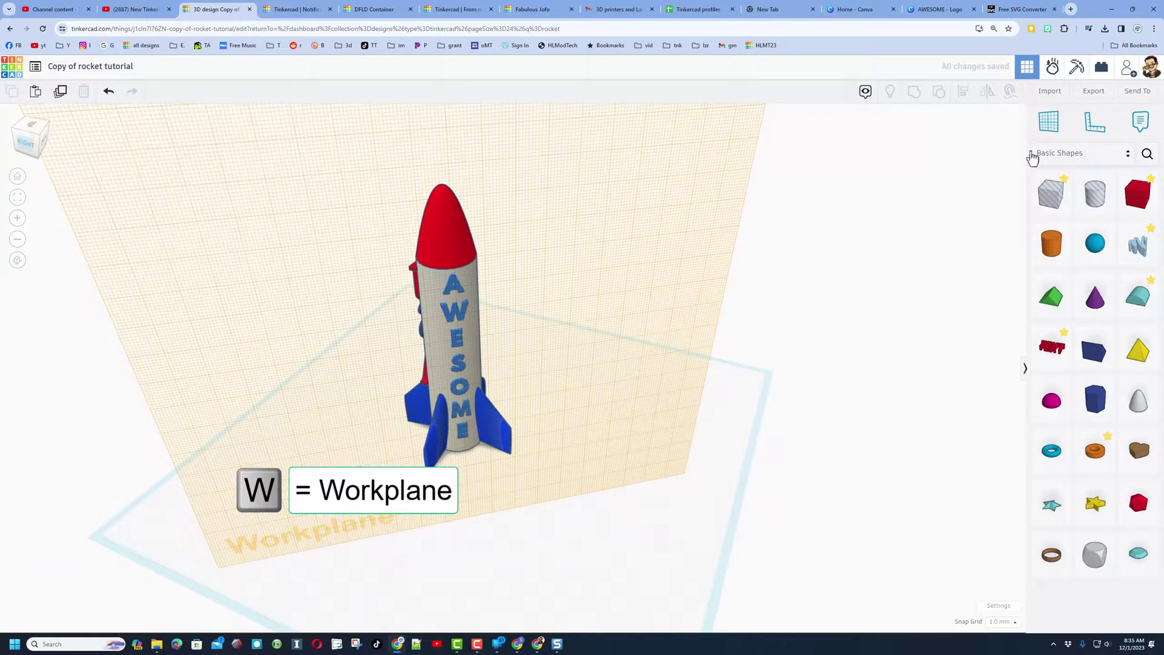
left_click(553, 532)
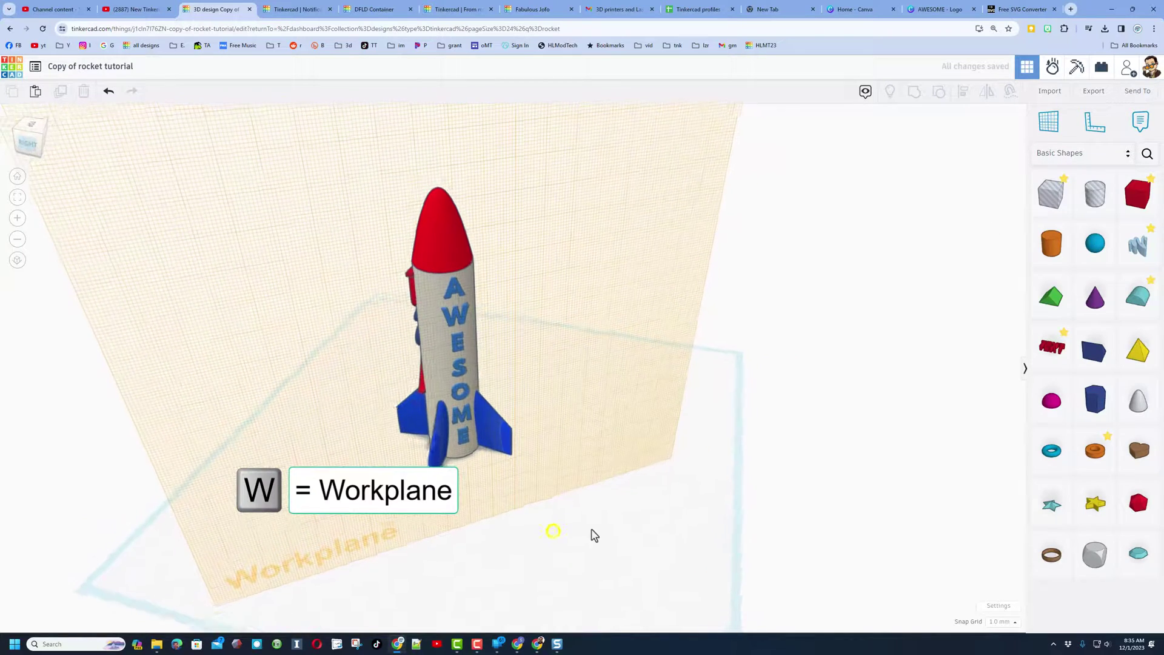
left_click(741, 473)
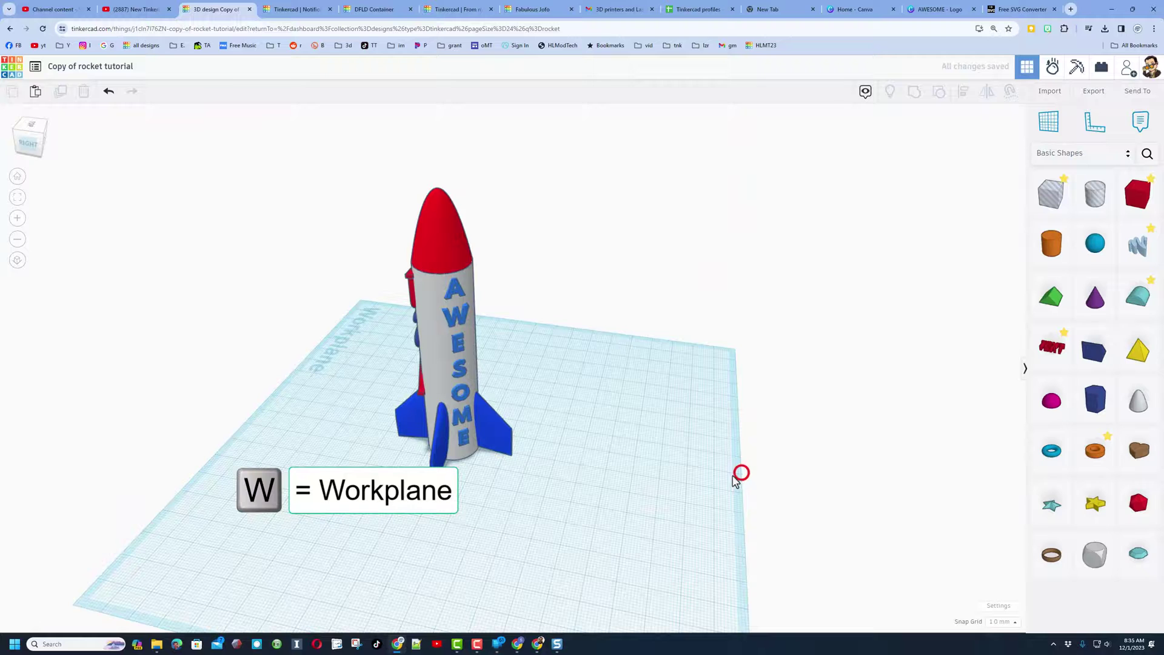
right_click_drag(687, 444, 487, 438)
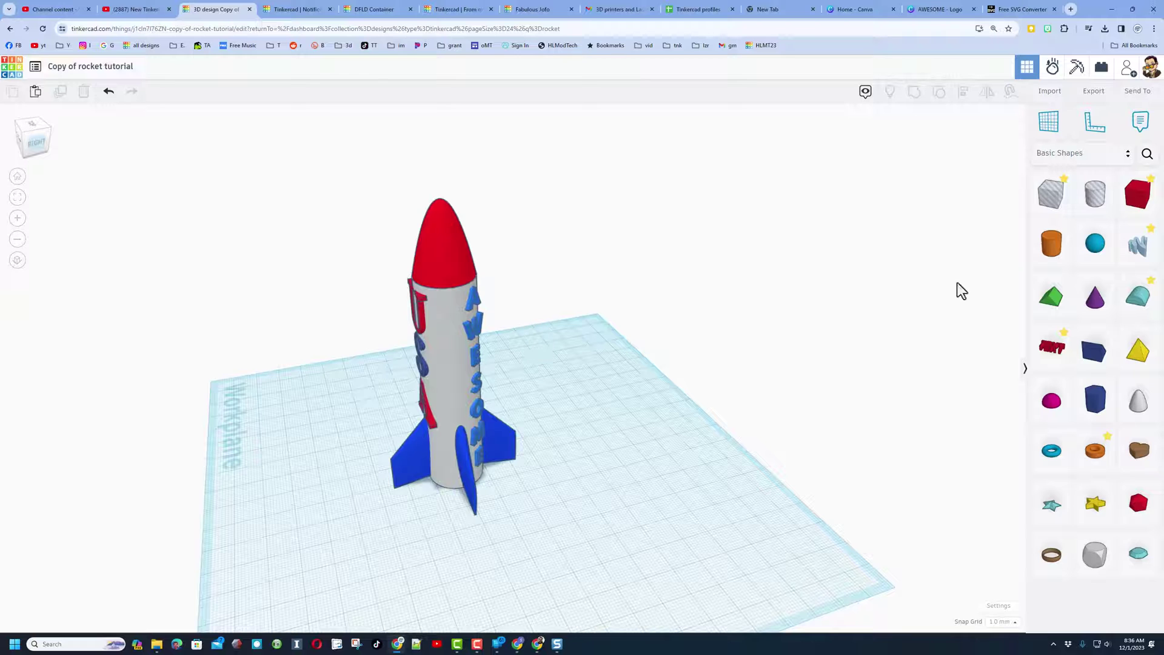
Place a tube beside the rocket and check the body cylinder's 19.99 width.
left_click(1093, 464)
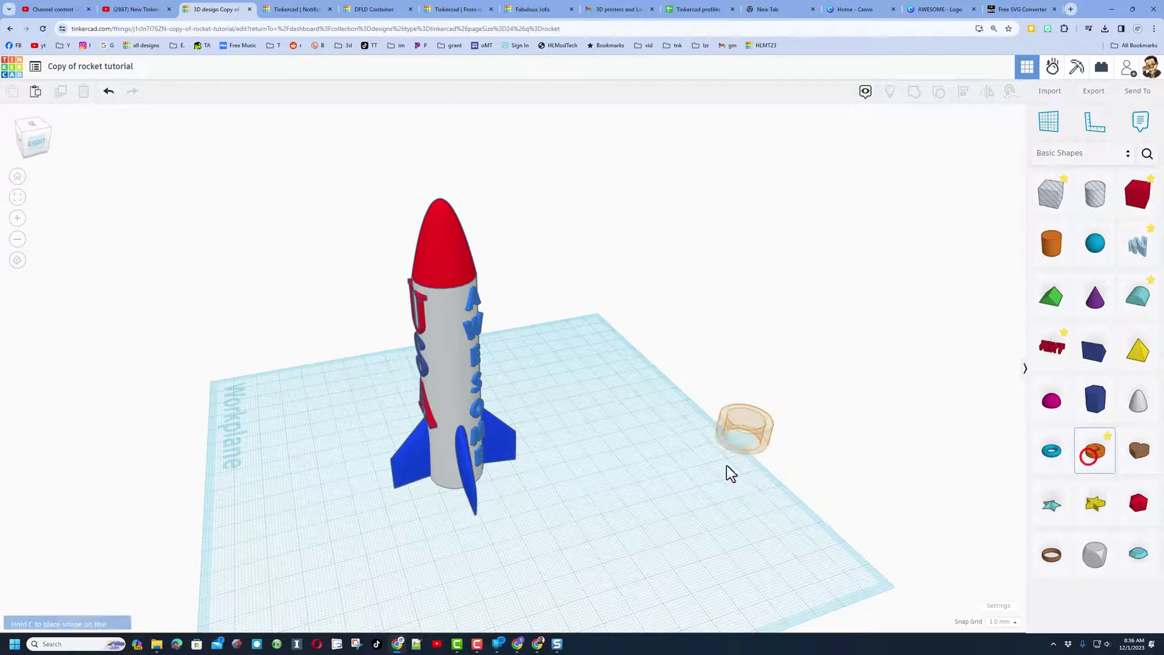
left_click(572, 482)
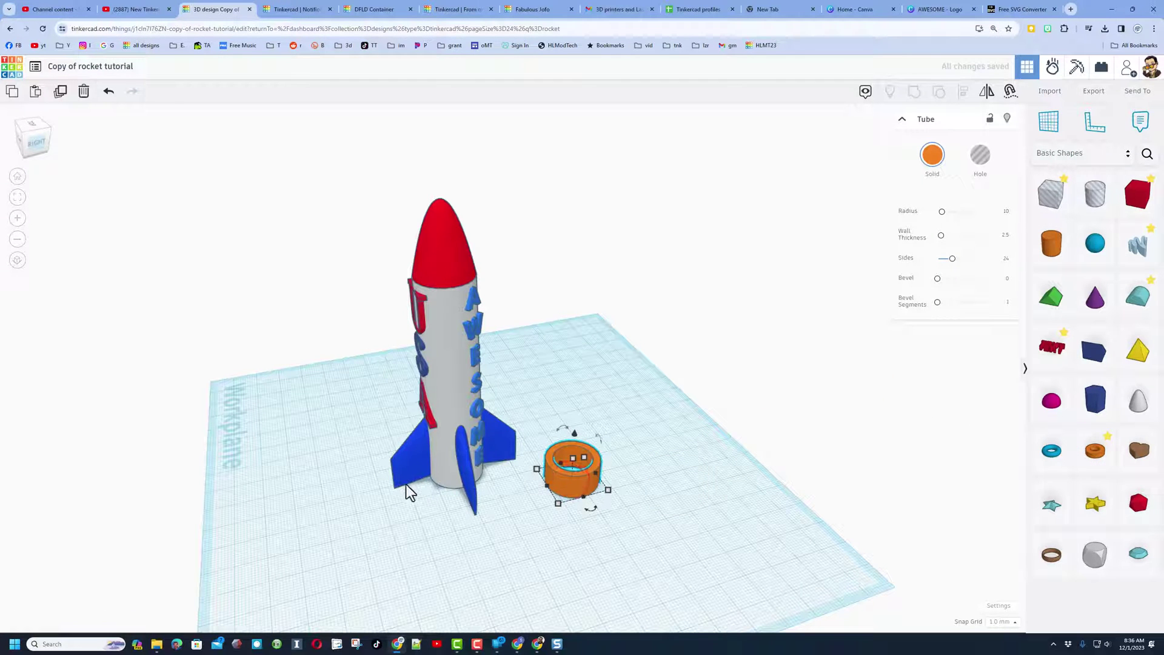
left_click(452, 497)
left_click(438, 494)
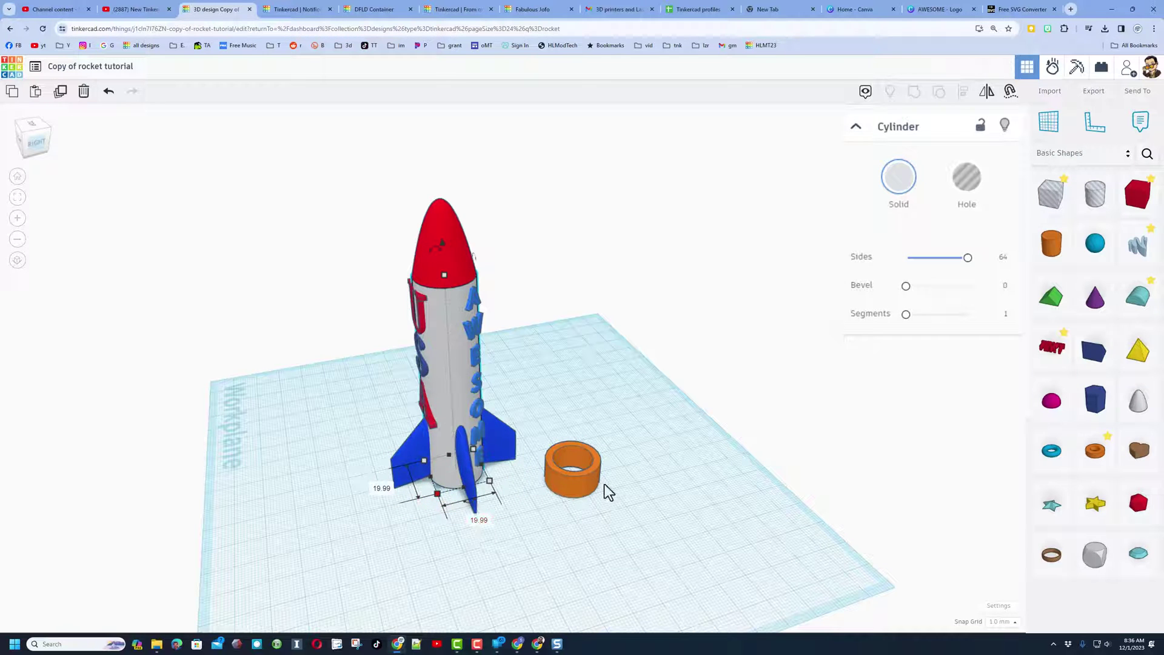
left_click(586, 482)
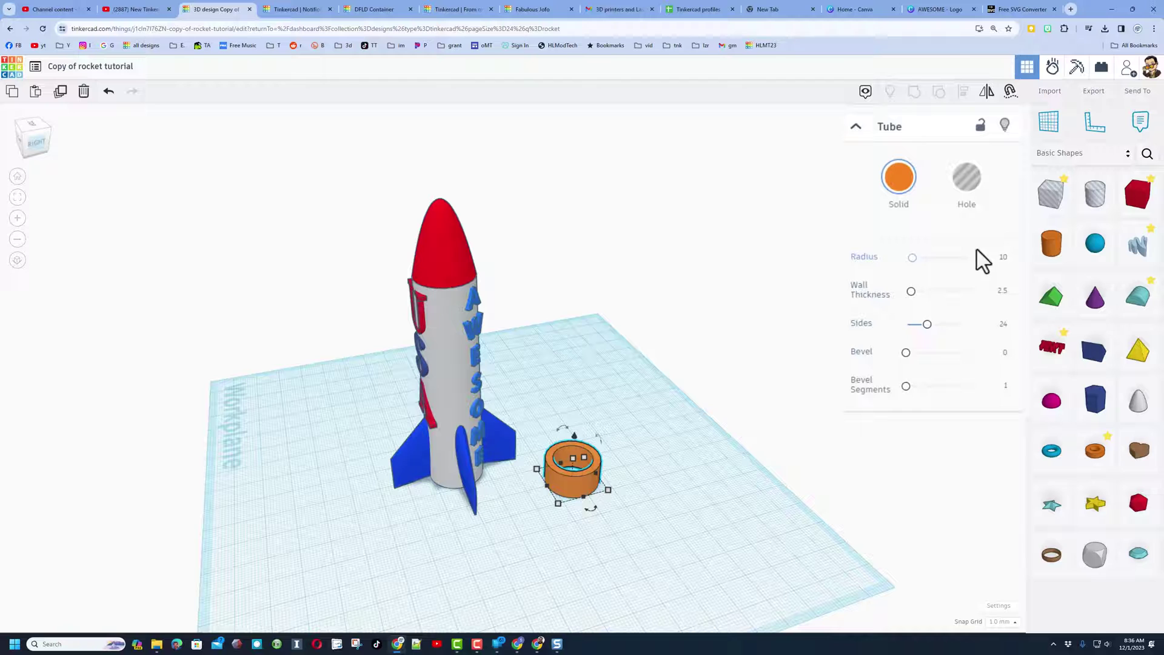
Give the tube radius 12 and wall thickness 2, moved near the rocket's base.
left_click(1004, 257)
key("Return")
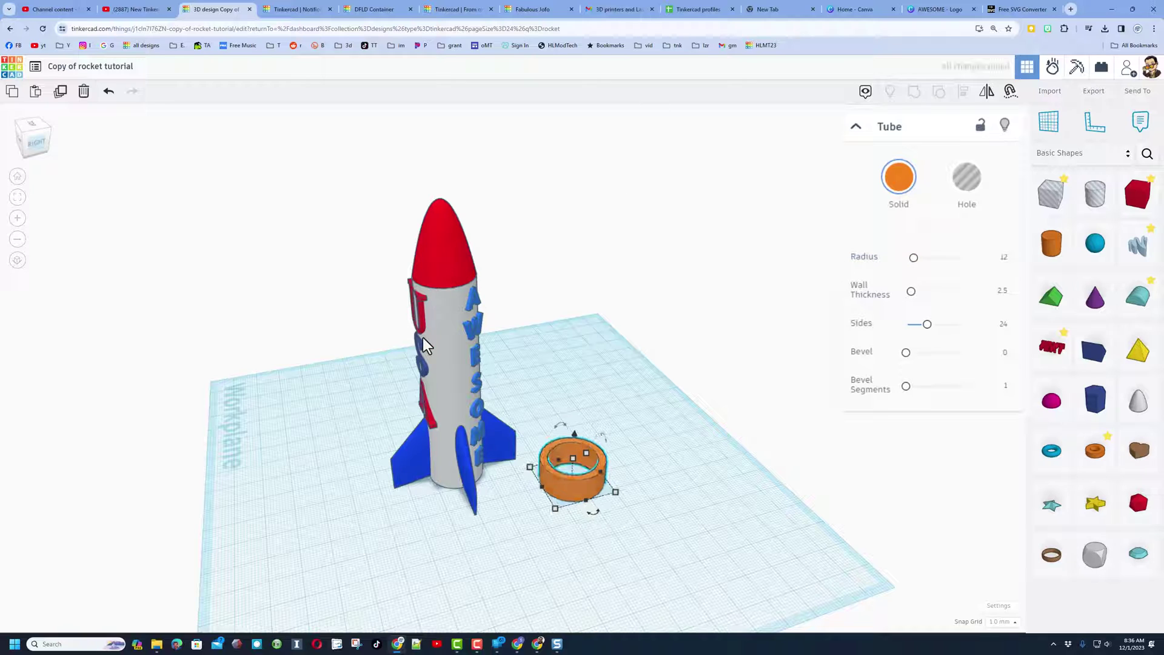
left_click_drag(577, 494, 631, 534)
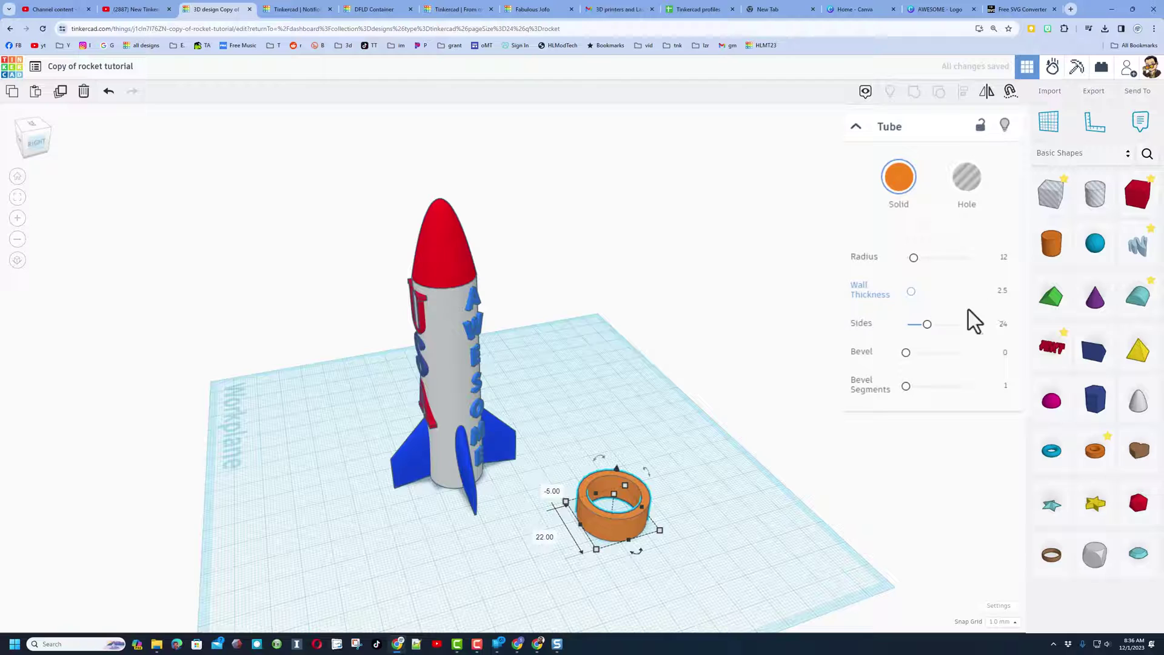
type("2")
key("Return")
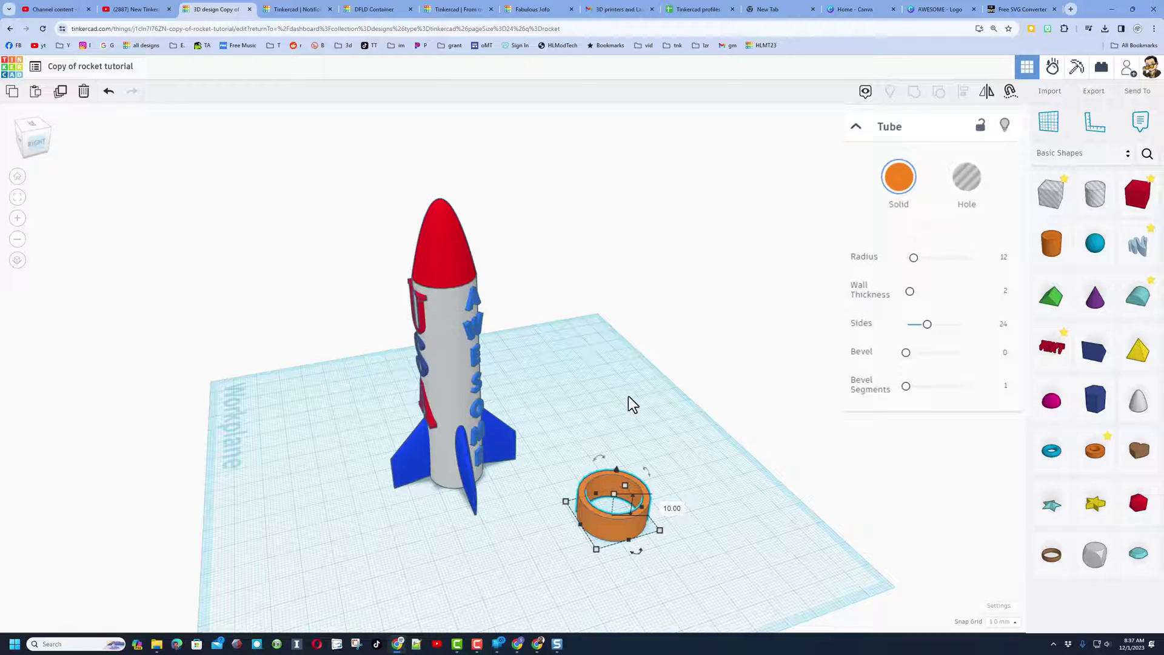
Stretch the tube to 82 tall, make it a hole, and raise its sides to 64.
left_click_drag(615, 500, 653, 293)
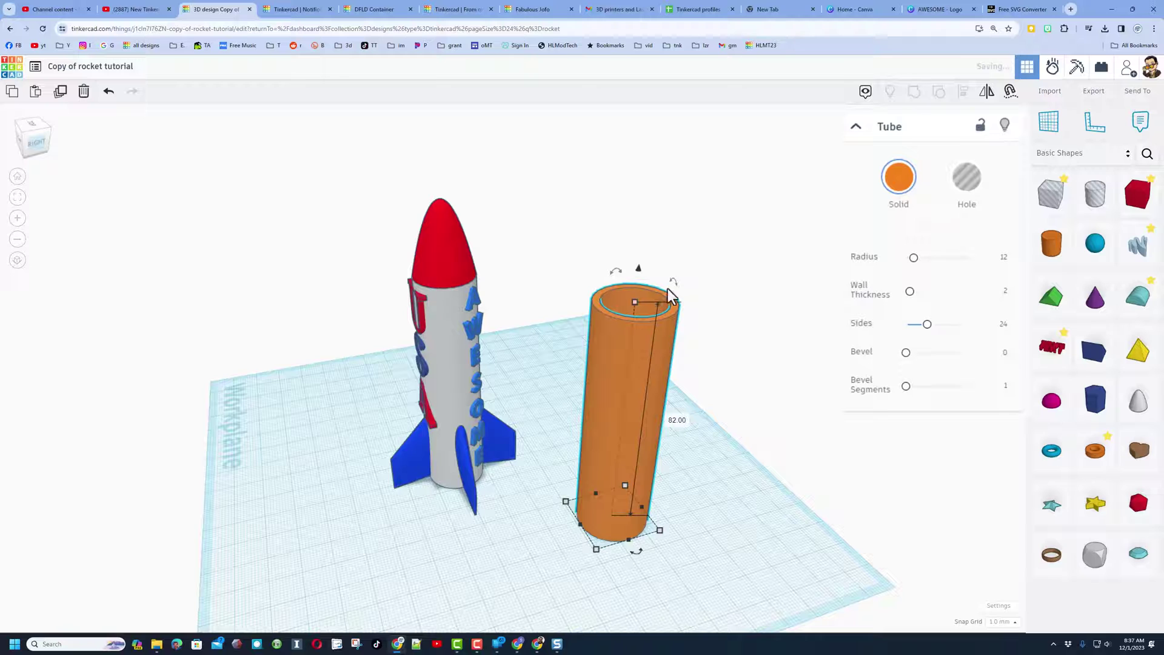
left_click(963, 182)
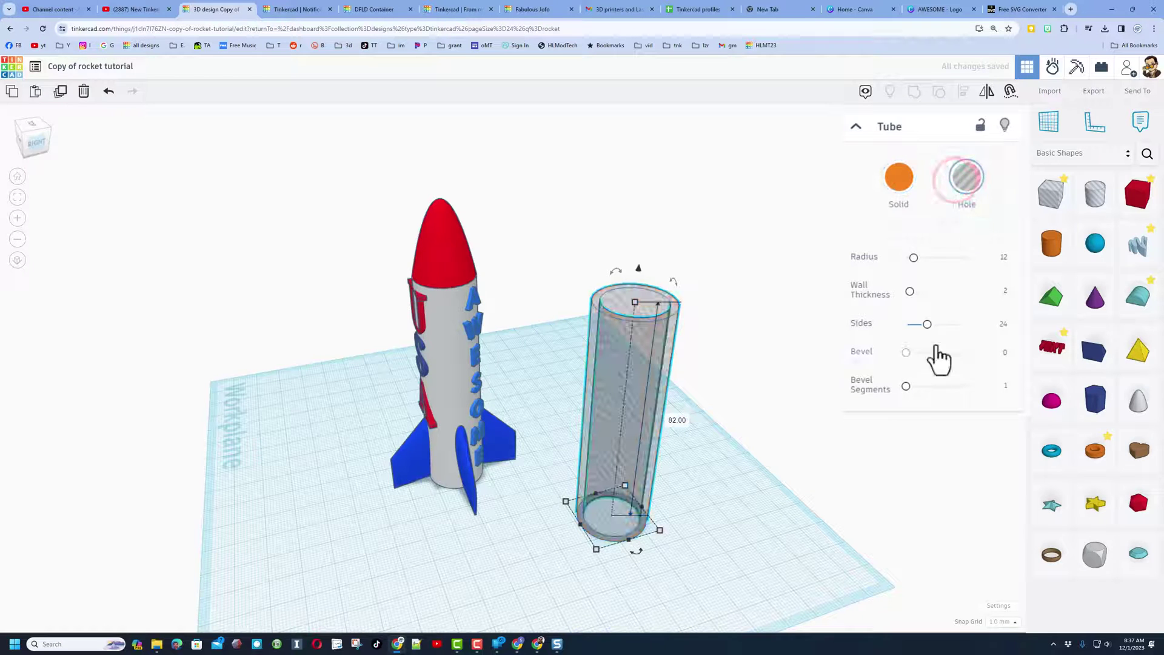
left_click_drag(928, 327, 964, 330)
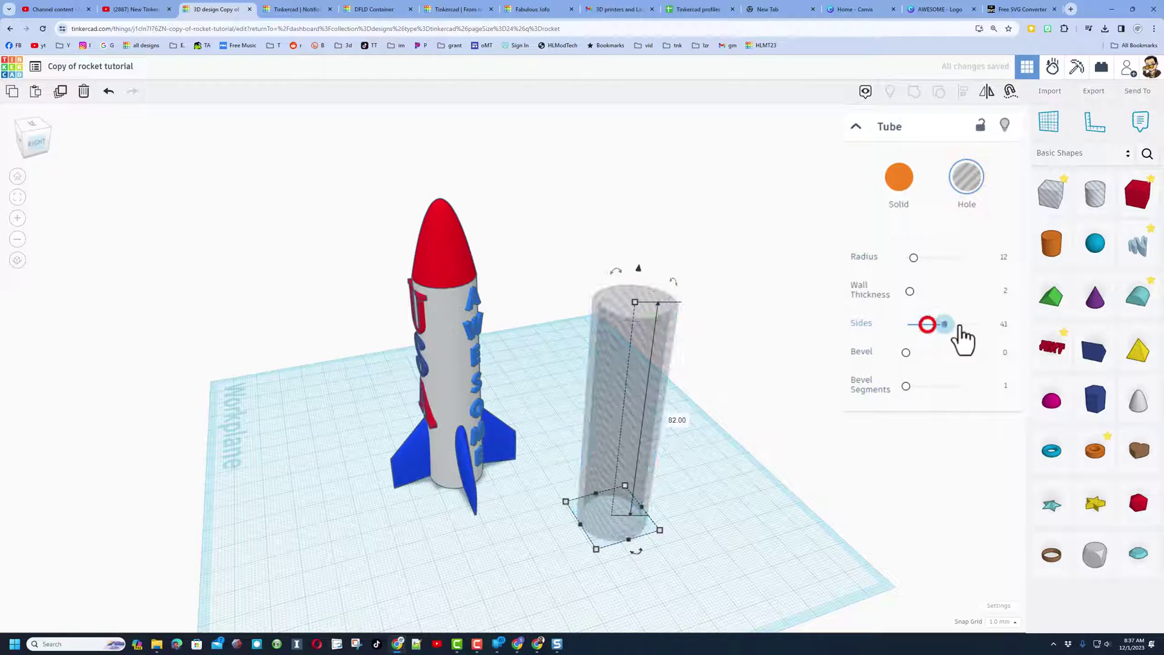
Hide the rocket's three blue fins with the light-bulb icon, one fin then the other two.
left_click(610, 551)
mouse_move(710, 529)
right_mouse_down()
mouse_move(688, 541)
mouse_move(483, 532)
right_mouse_up()
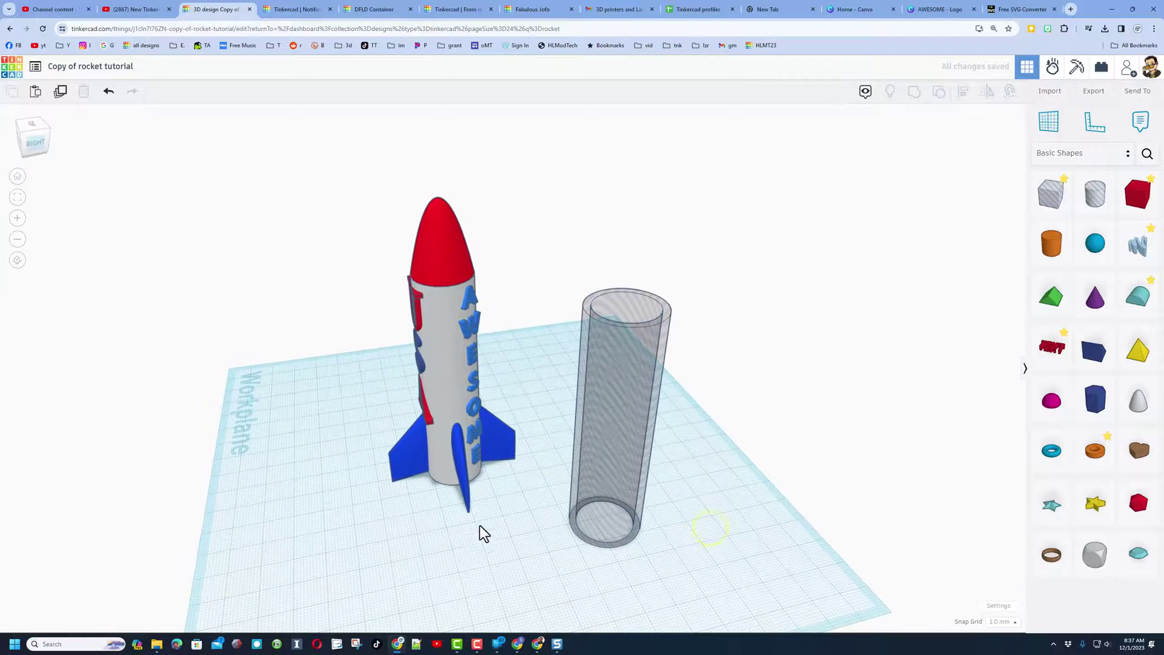
left_click(463, 491)
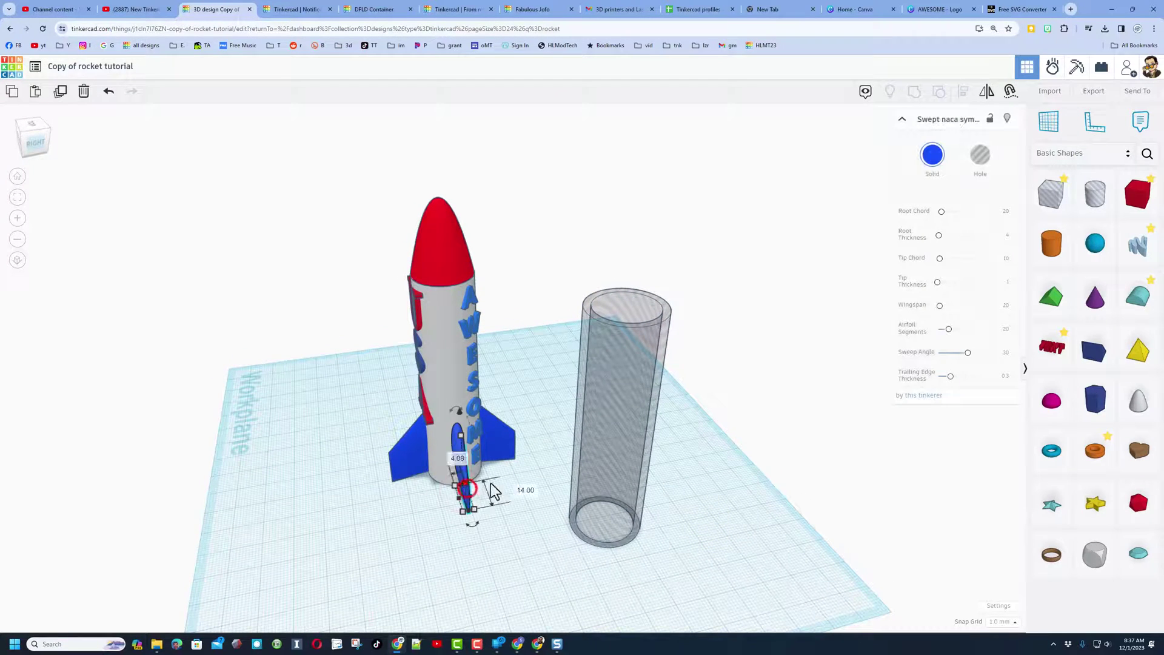
left_click(1008, 118)
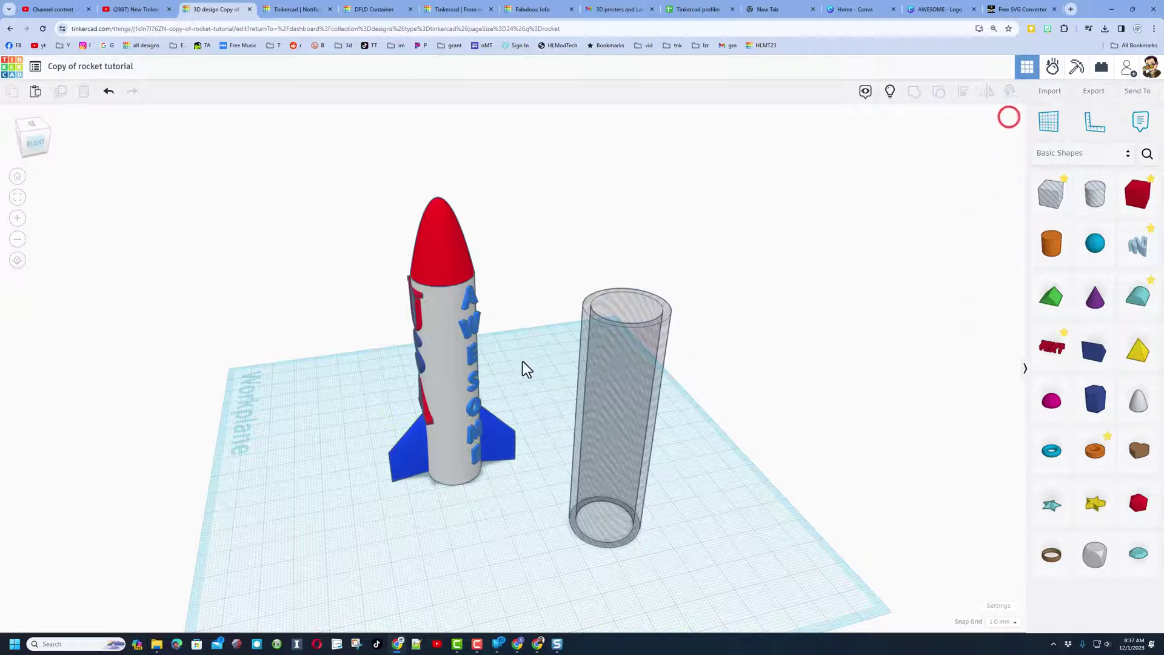
left_click(508, 440)
left_click(416, 459, "shift")
right_click_drag(253, 511, 461, 485)
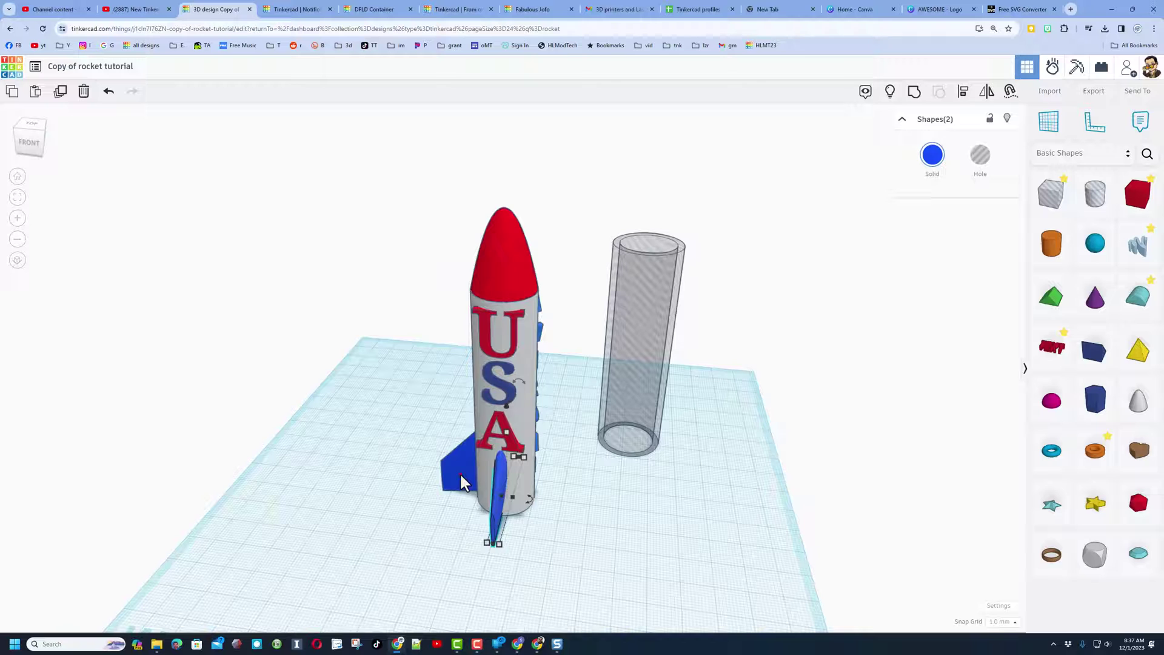
left_click(1004, 132)
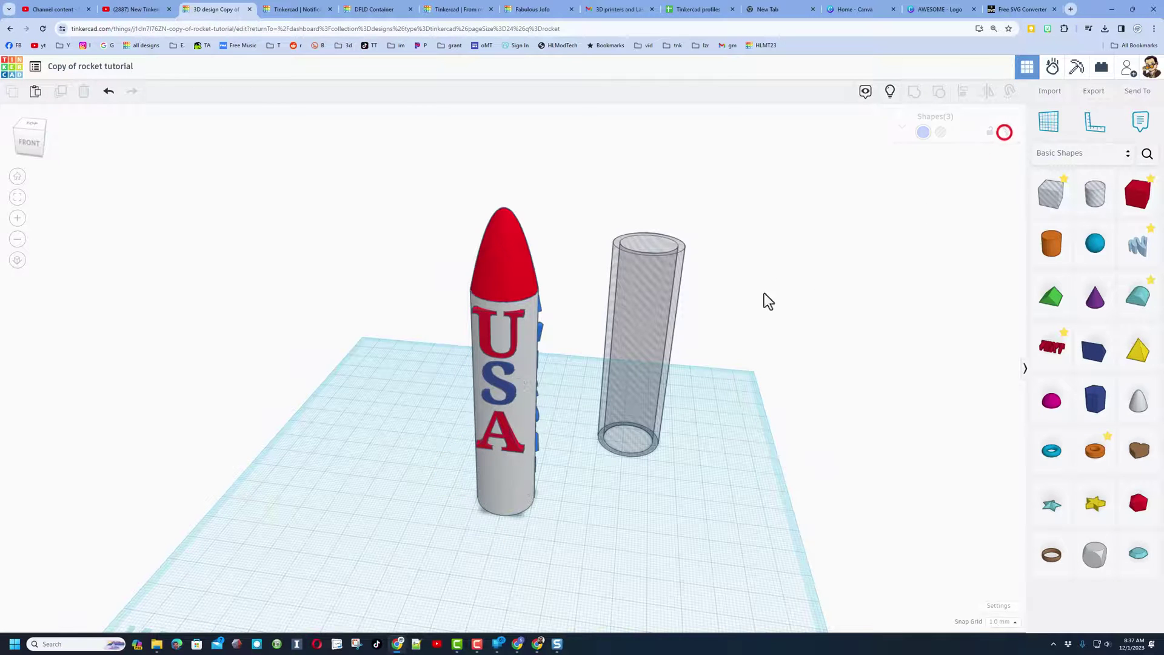
right_click_drag(551, 517, 663, 512)
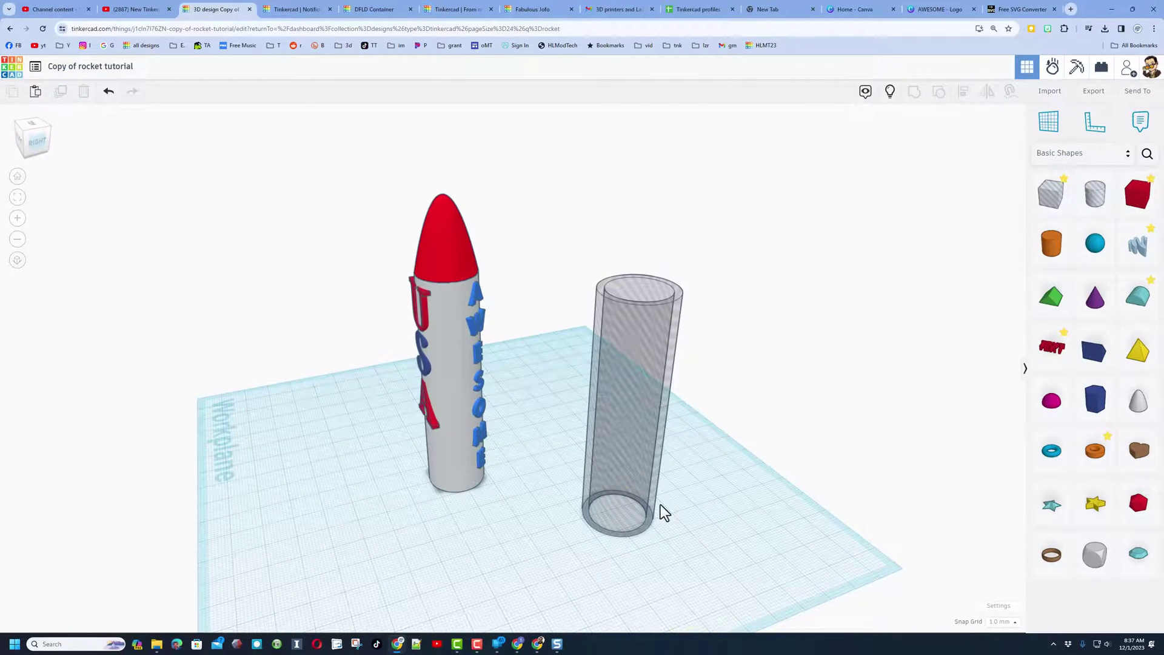
Align the tube hole centred on the rocket body in both directions, using the rocket as reference.
left_click(623, 509)
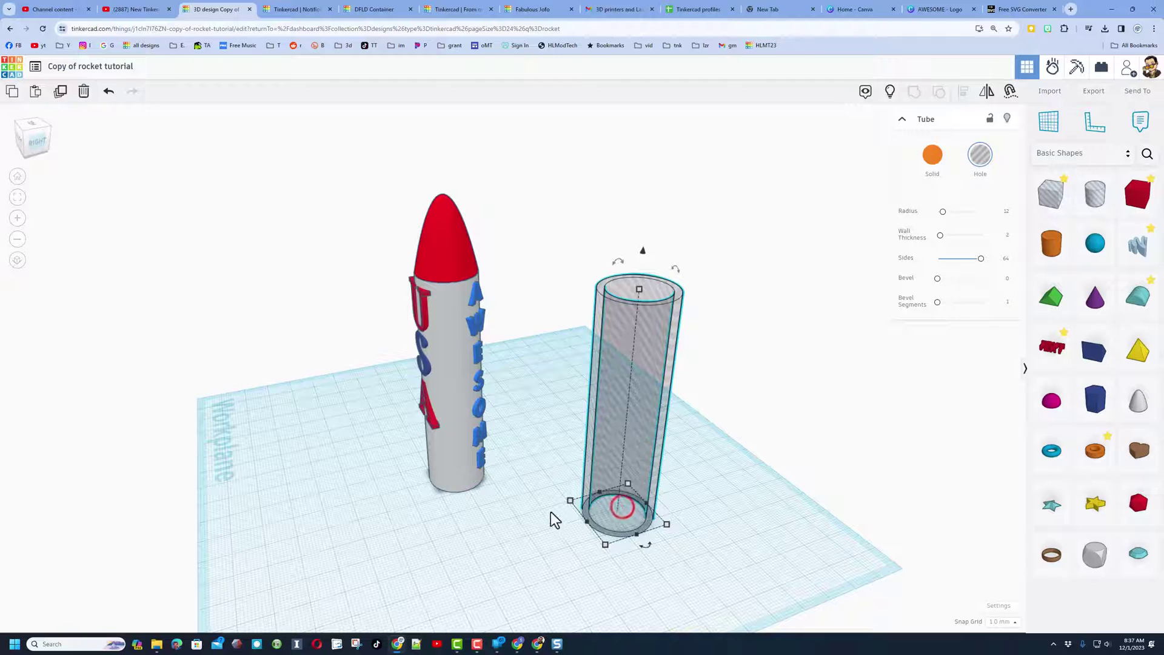
left_click(453, 474, "shift")
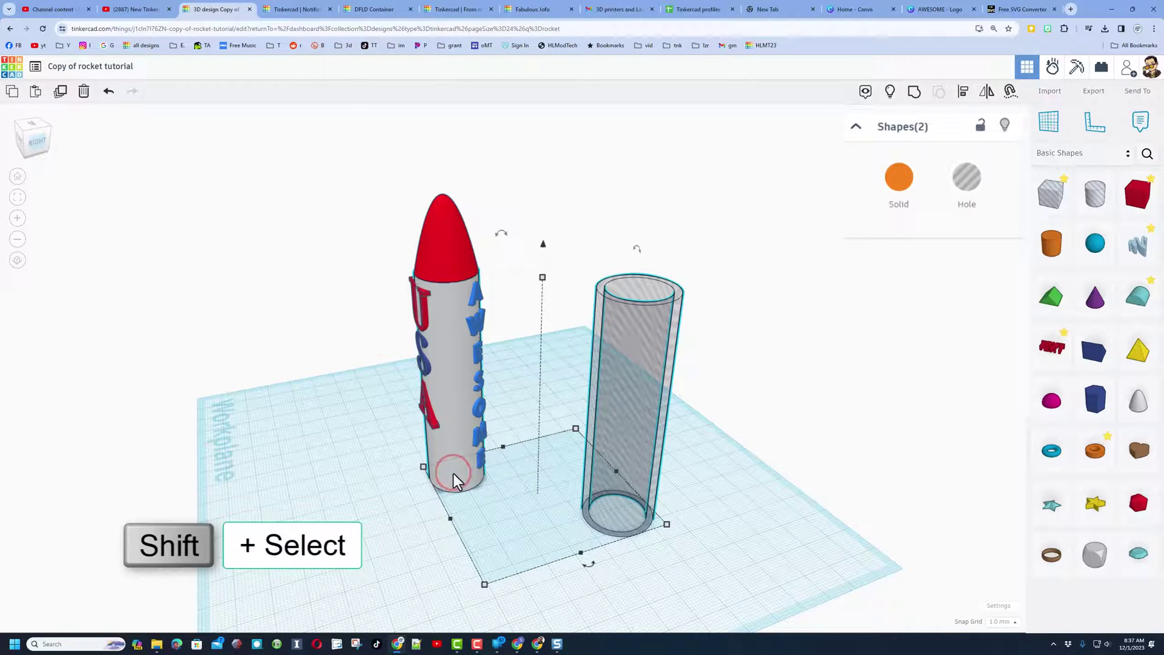
key("l")
left_click(453, 476)
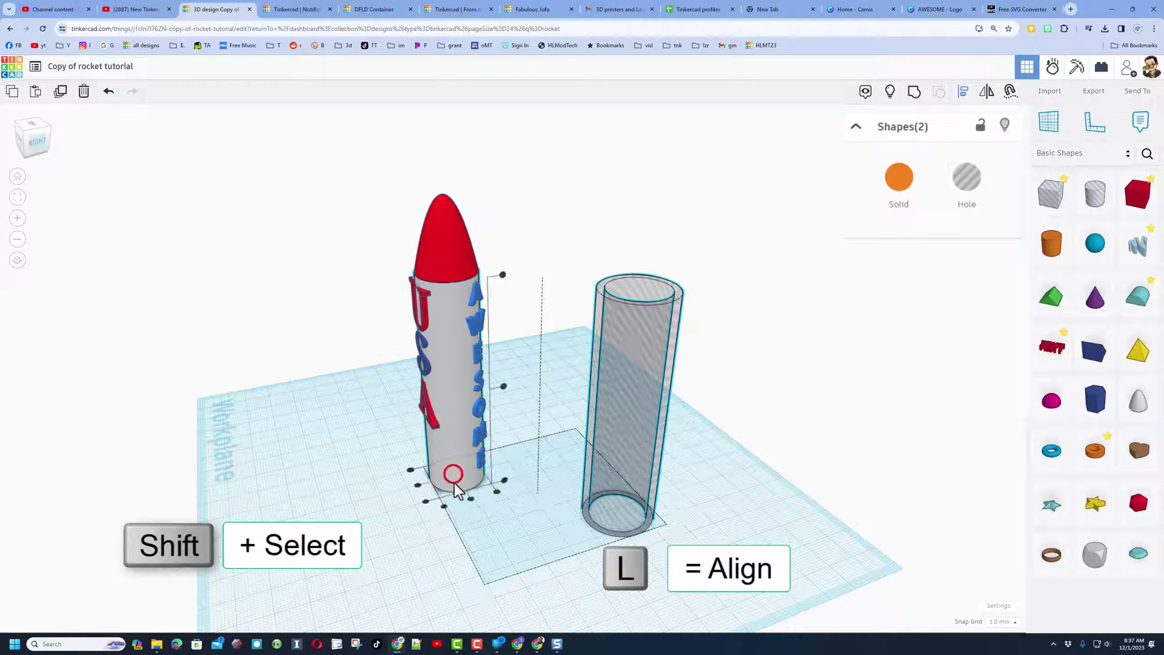
left_click(469, 500)
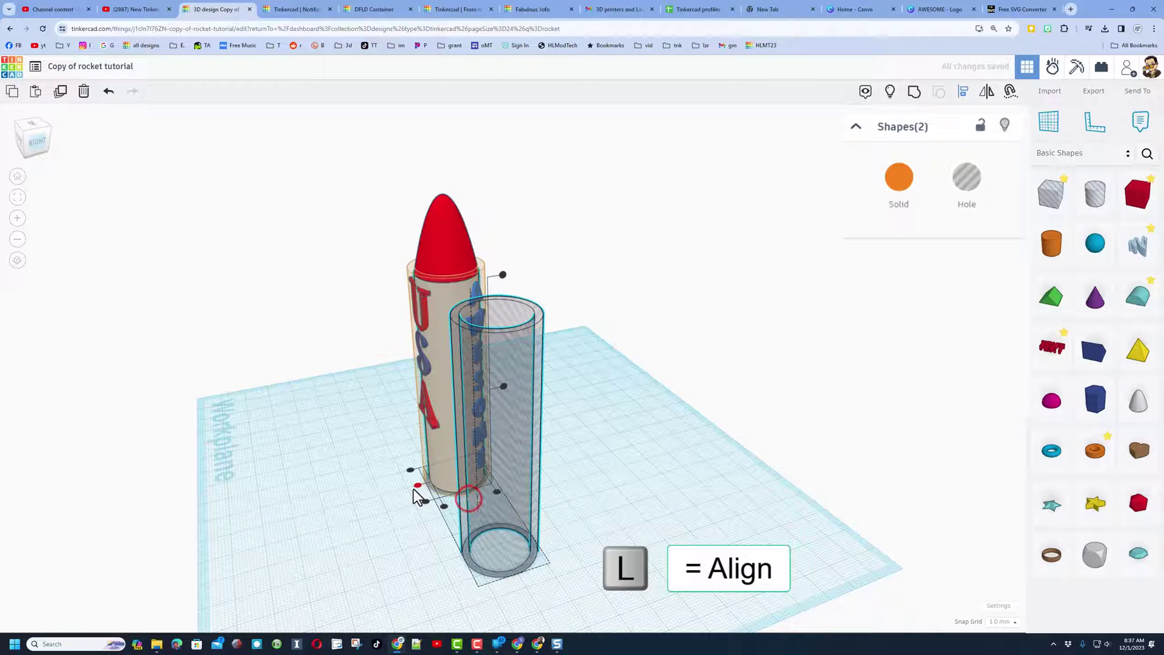
left_click(24, 138)
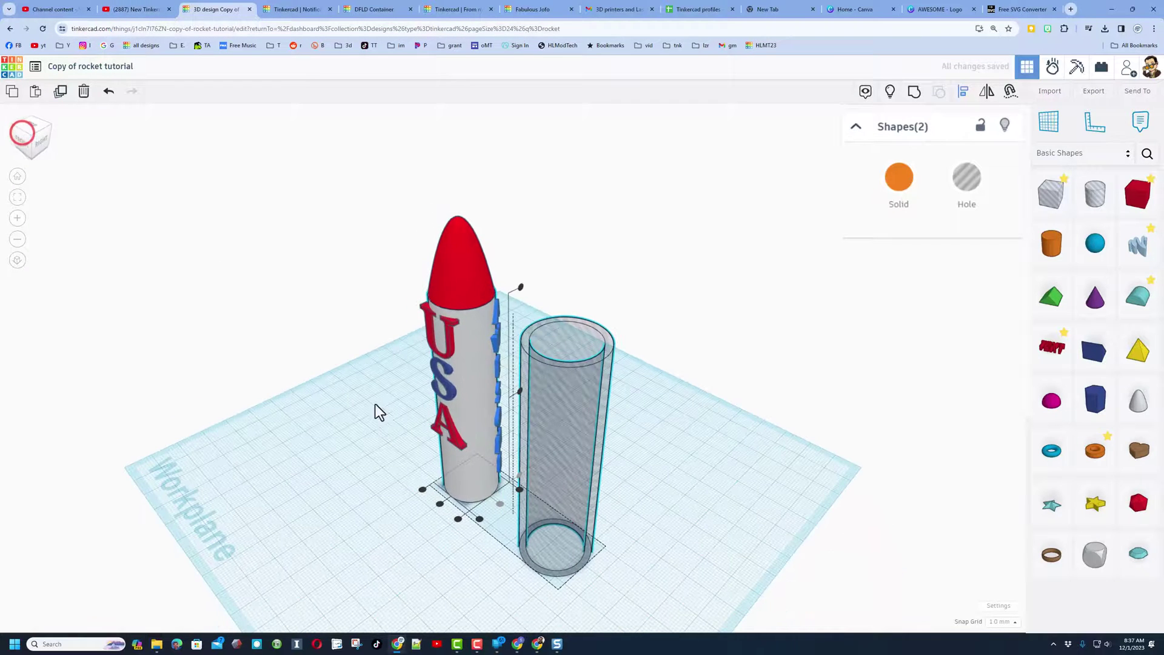
left_click(440, 505)
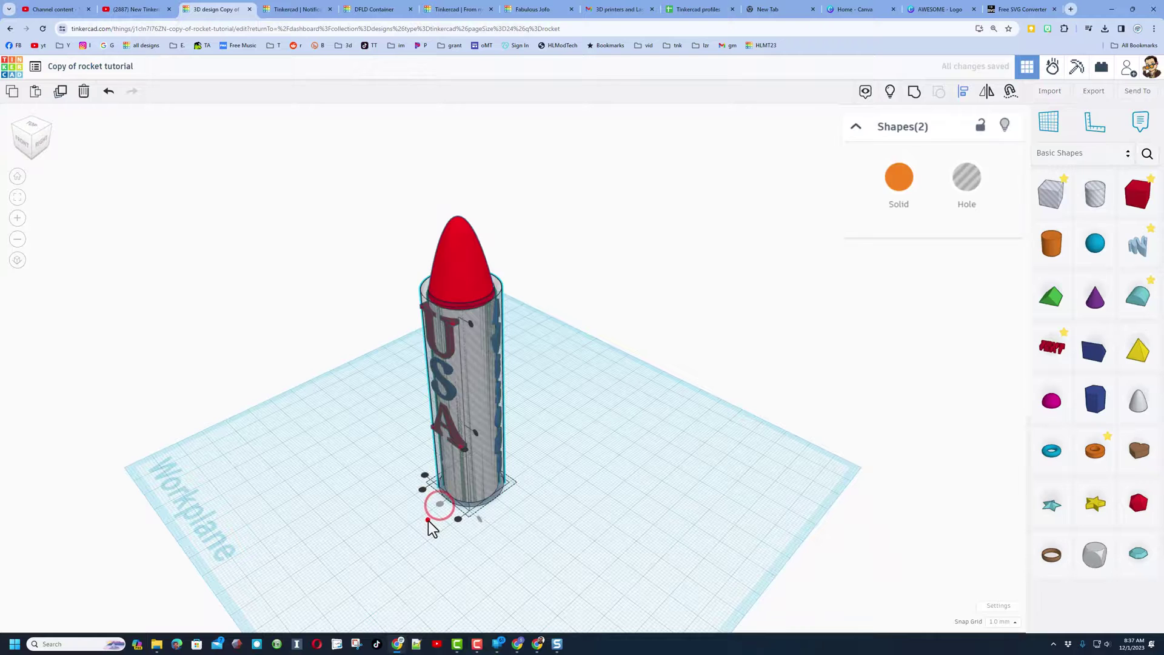
left_click(429, 521)
right_click_drag(528, 507, 576, 452)
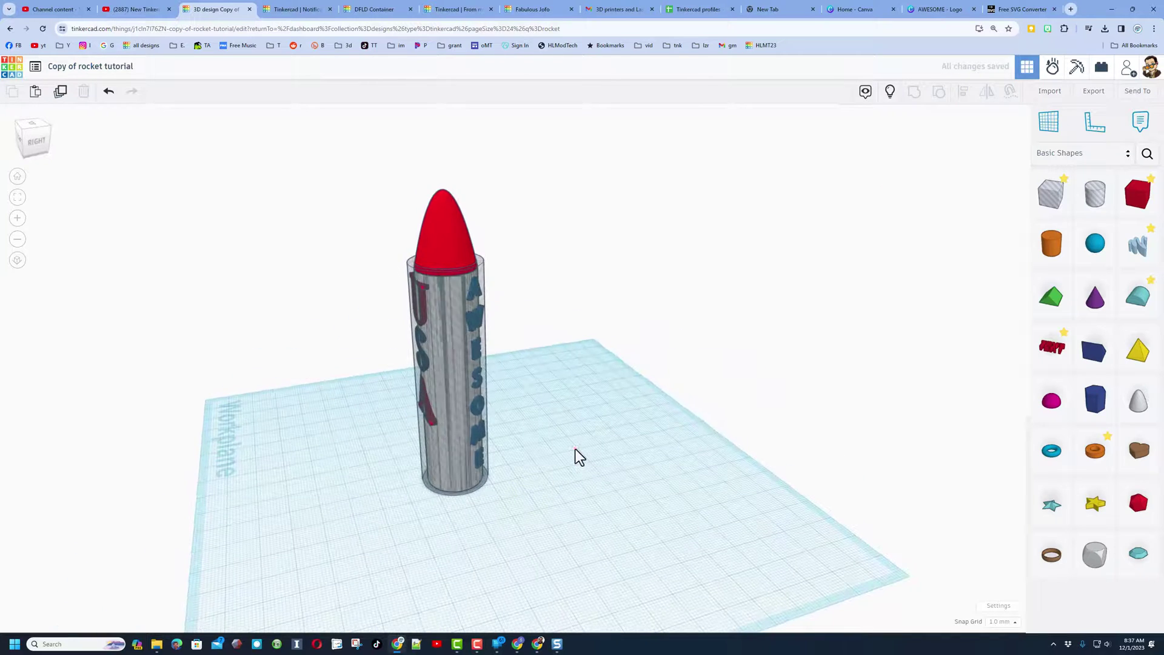
Hide the tube, then duplicate the AWESOME letter column and nudge the copy off the rocket.
left_click(457, 406)
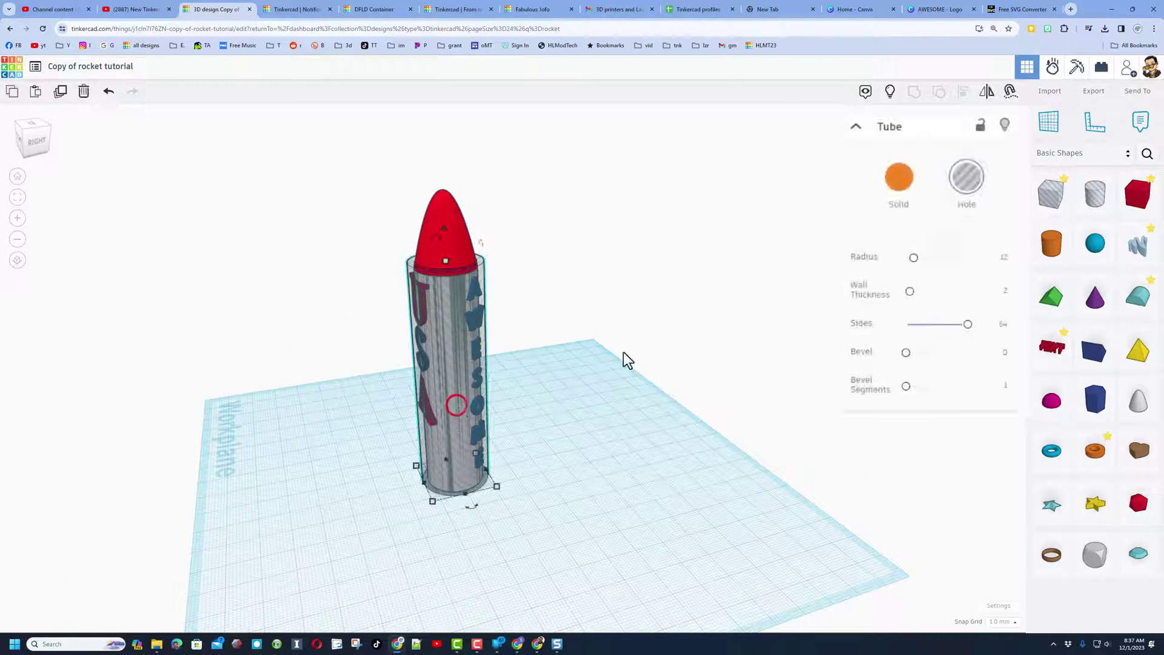
left_click(1005, 127)
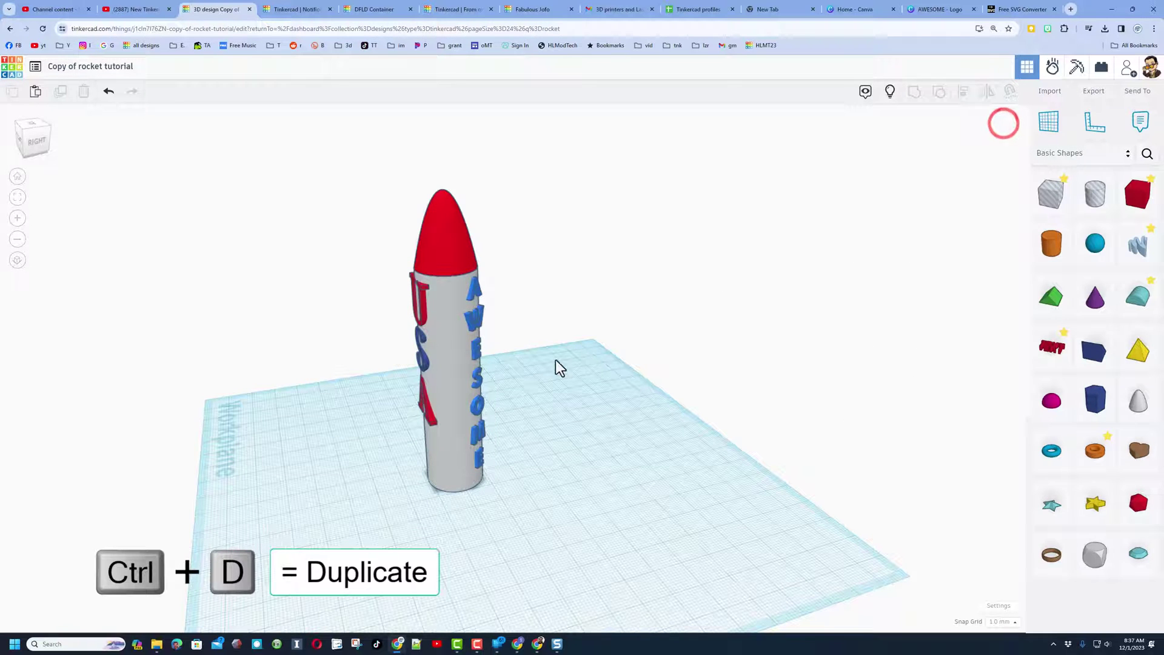
left_click(475, 325)
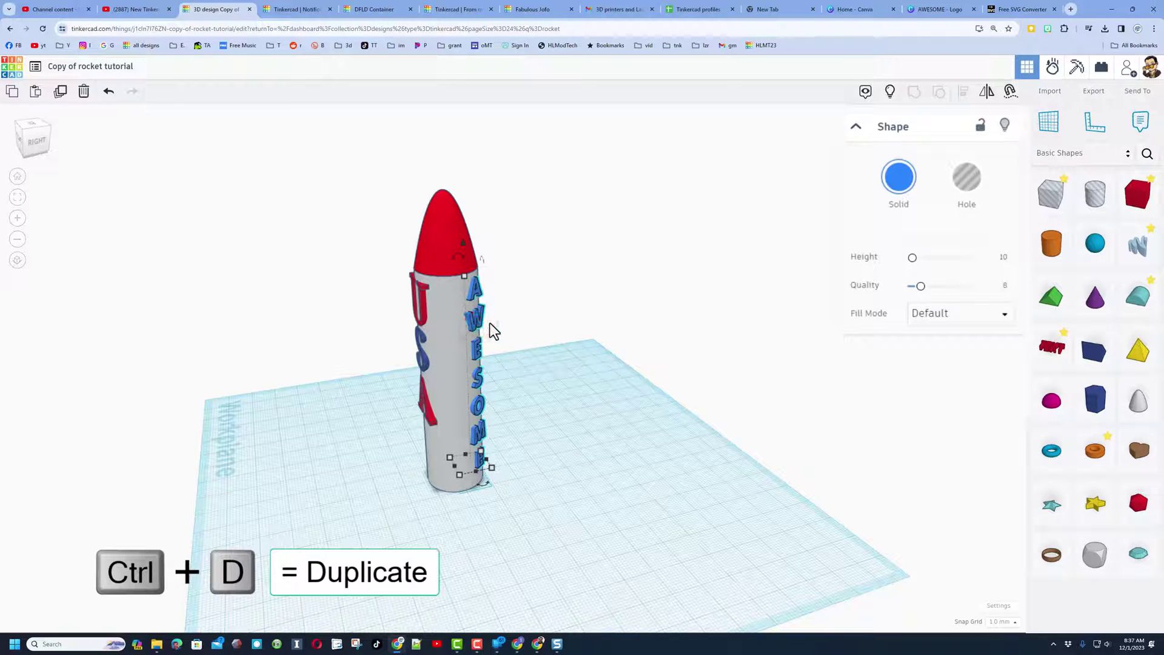
key("ctrl+d")
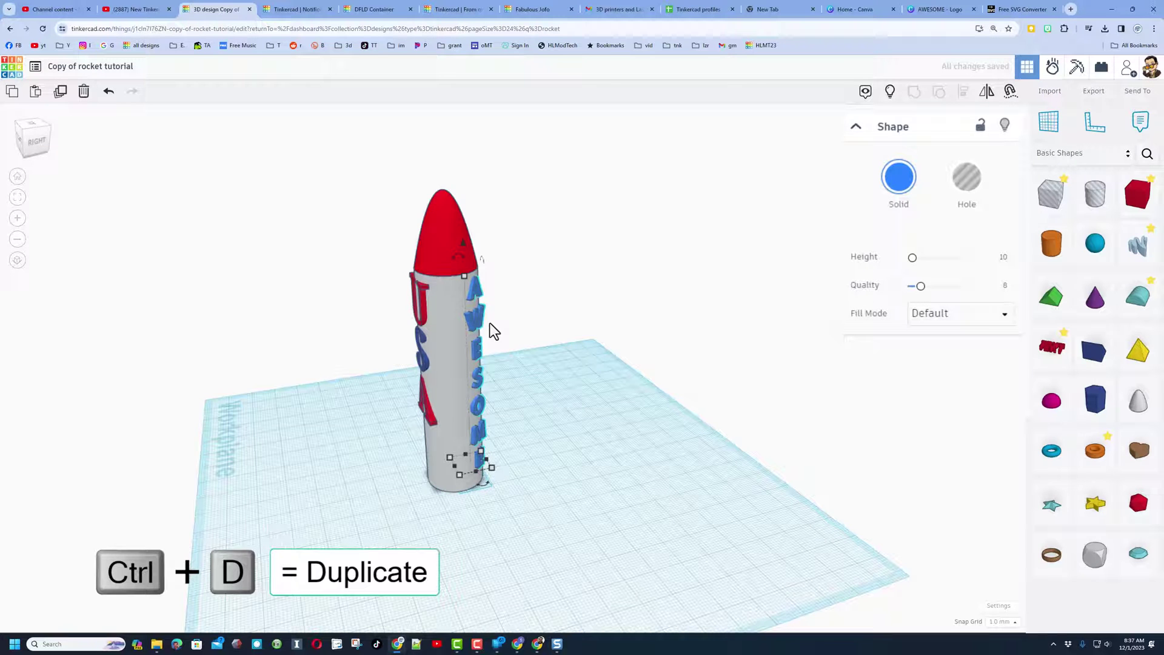
key("shift+Right")
key("shift+Right")
key("shift+Right")
key("shift+Right")
key("shift+Right")
key("shift+Right")
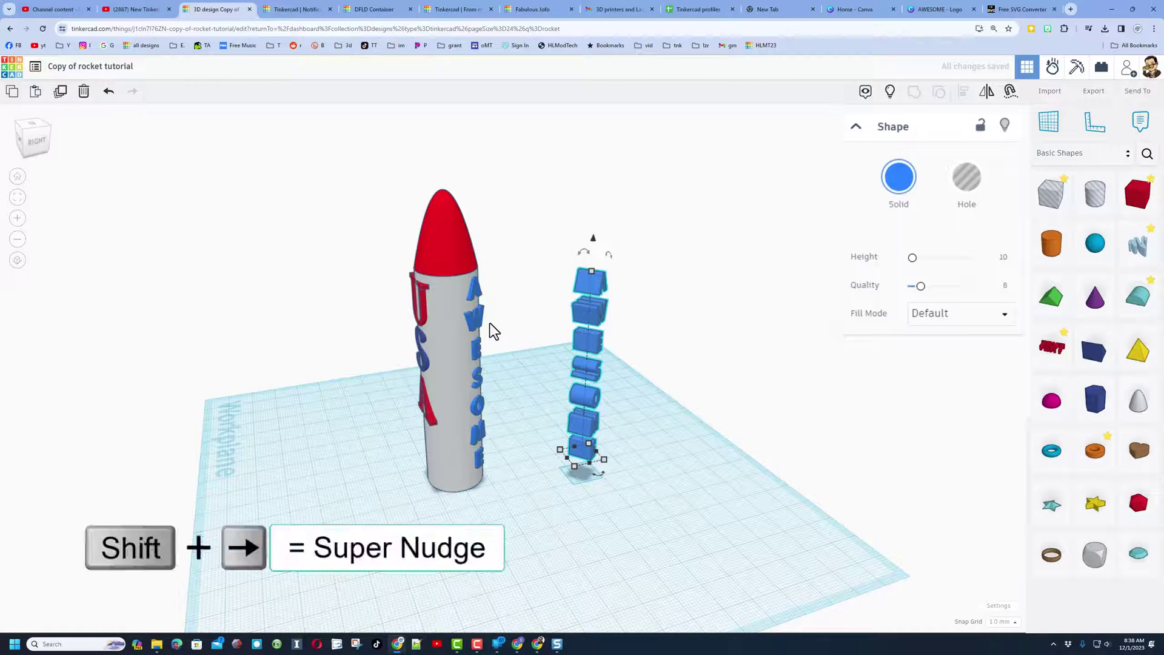
left_click(497, 322)
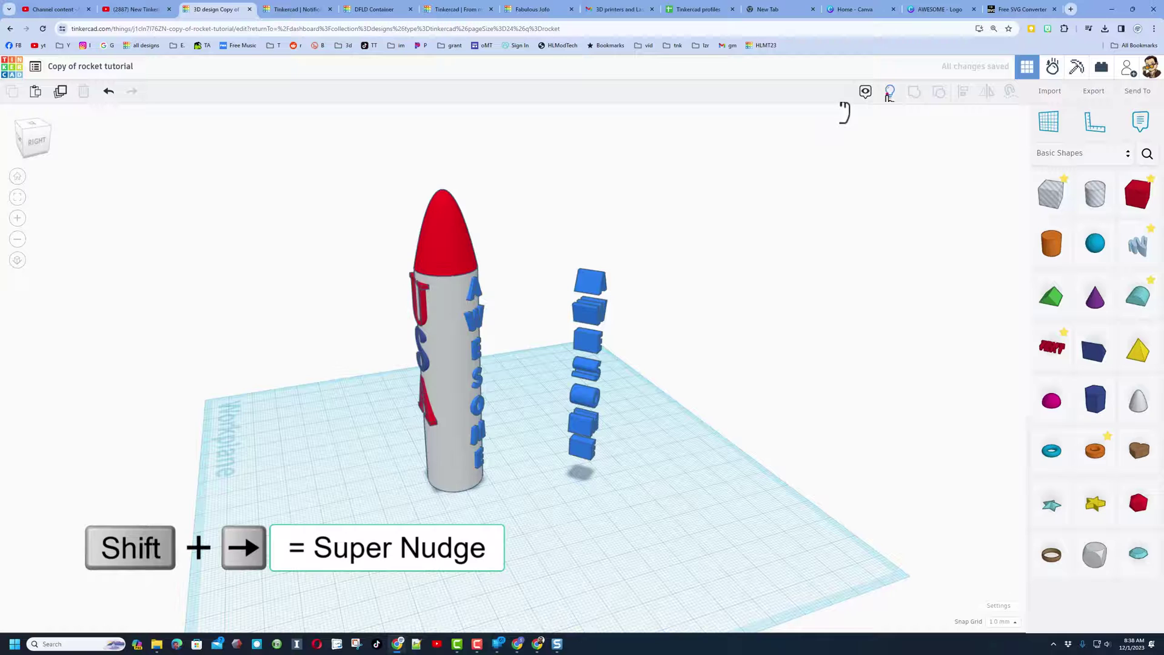
Show all hidden parts and lock the rocket's left fin.
left_click(889, 92)
left_click(406, 452)
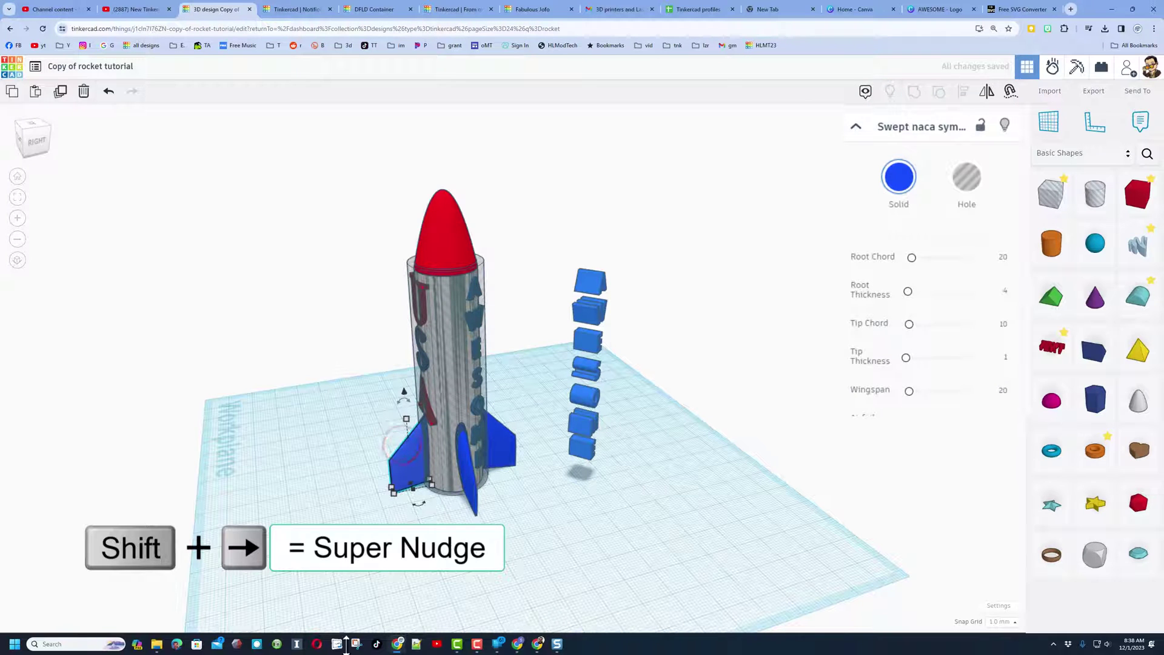
left_click(980, 125)
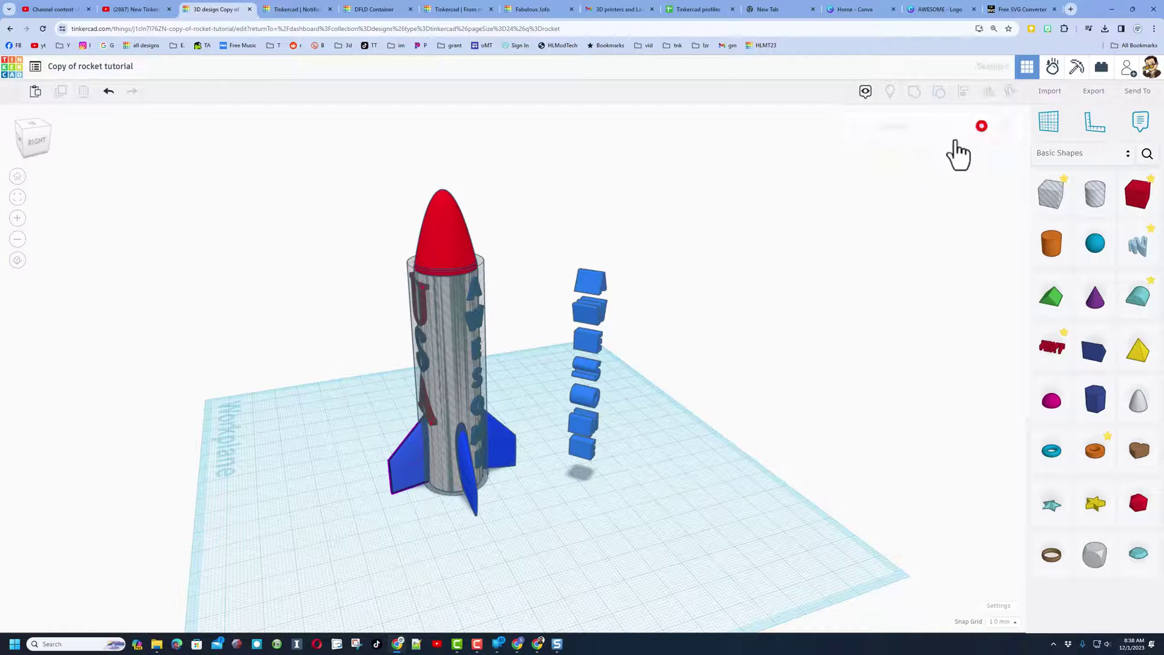
Lock the front and right fins in place.
left_click(471, 494)
left_click(503, 442, "shift")
key("ctrl+l")
mouse_move(508, 444)
right_mouse_down()
mouse_move(599, 453)
mouse_move(515, 447)
right_mouse_up()
right_click_drag(431, 454, 309, 452)
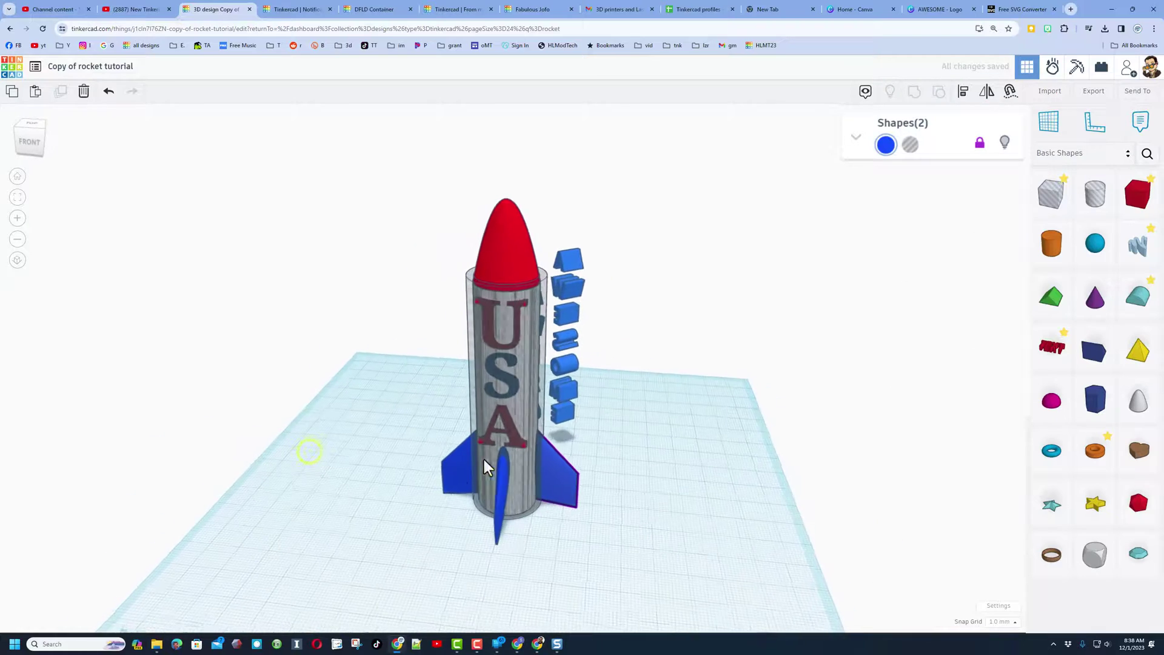
left_click(448, 471)
right_click_drag(439, 473, 362, 527)
left_click(296, 347)
Marquee-select all six rocket parts and group them into one shape.
left_click_drag(333, 276, 511, 384)
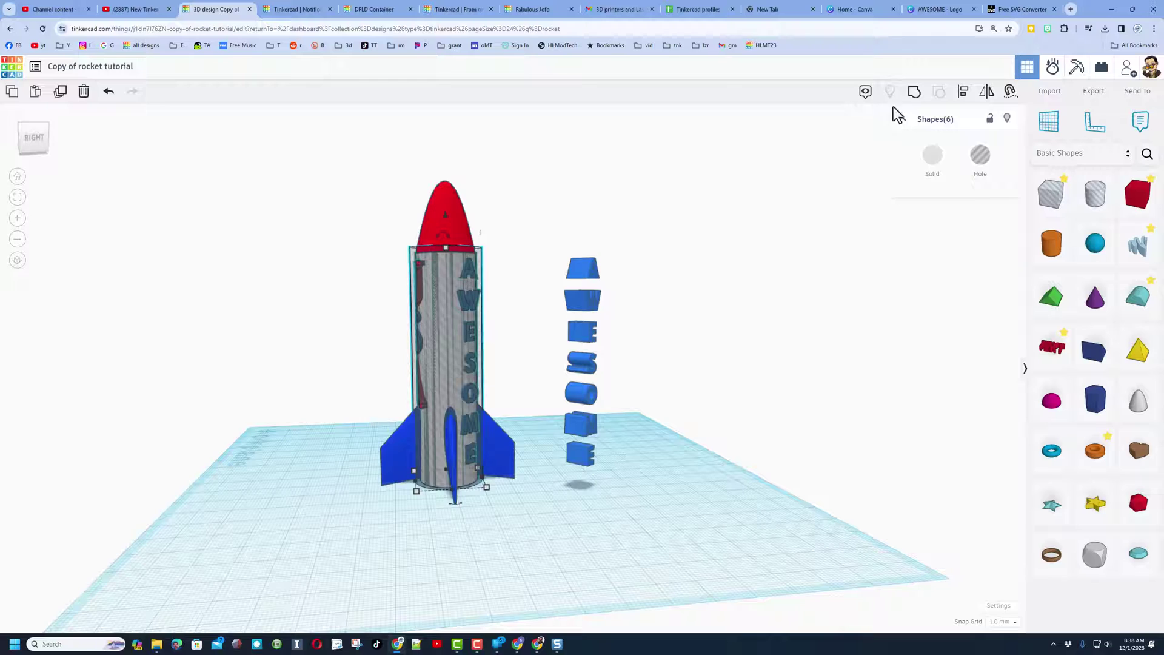
left_click(916, 92)
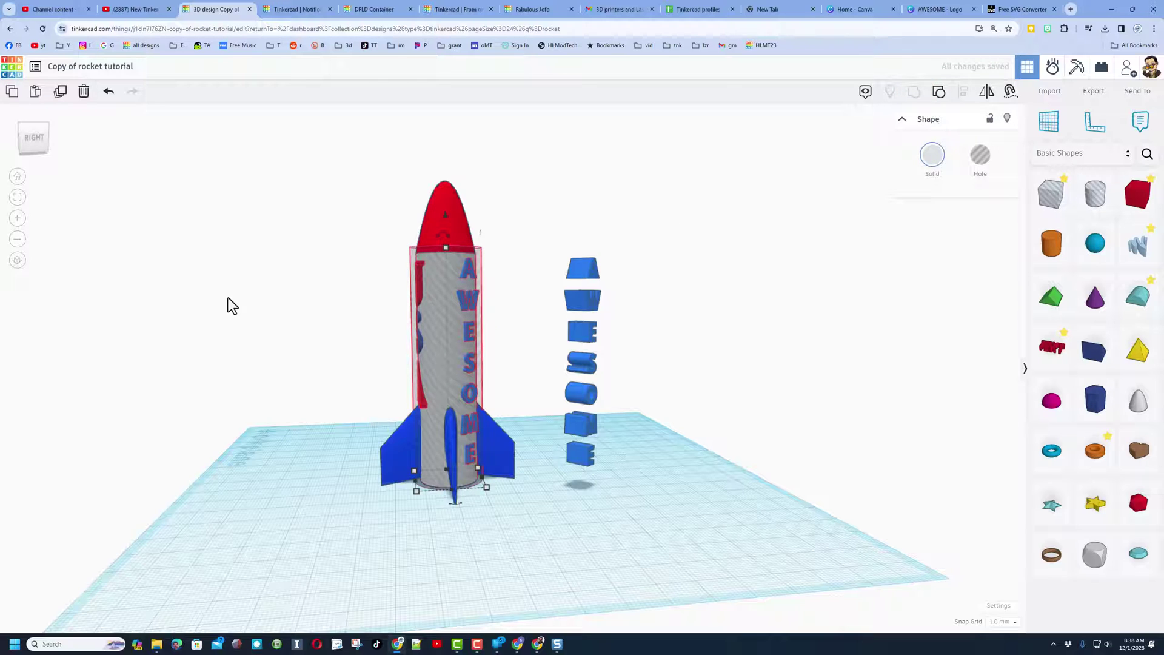
right_click_drag(232, 297, 234, 343)
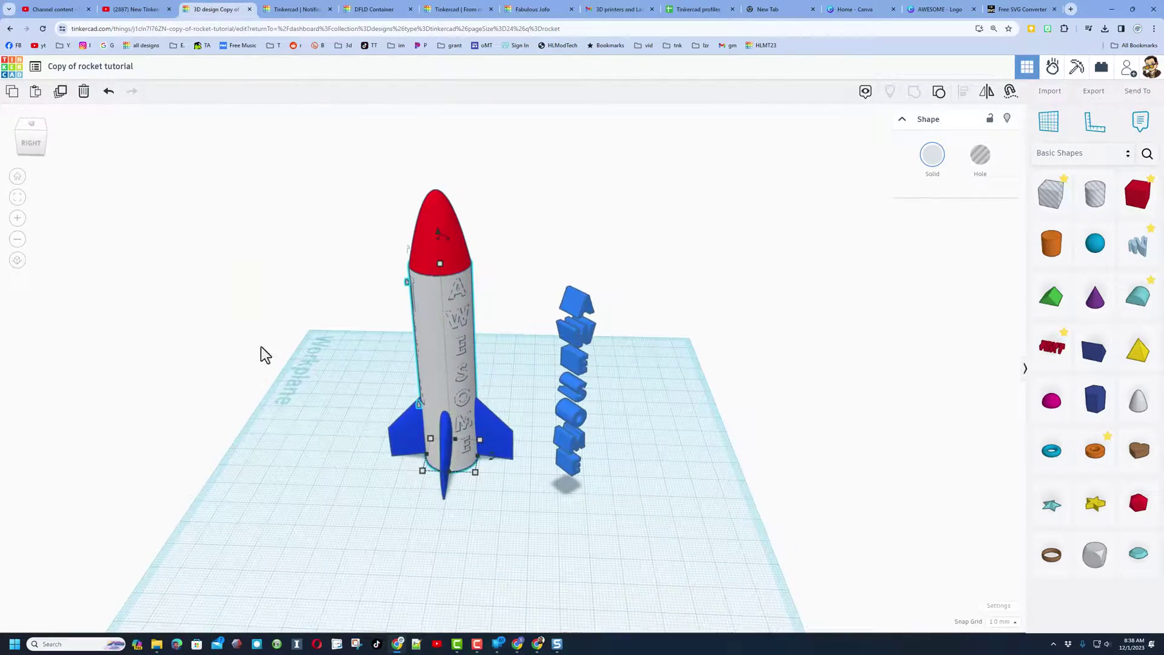
Switch the grouped rocket to Multicolor so USA shows red and AWESOME blue.
scroll(369, 348, "up", 5)
right_click_drag(478, 325, 504, 301)
left_click(937, 162)
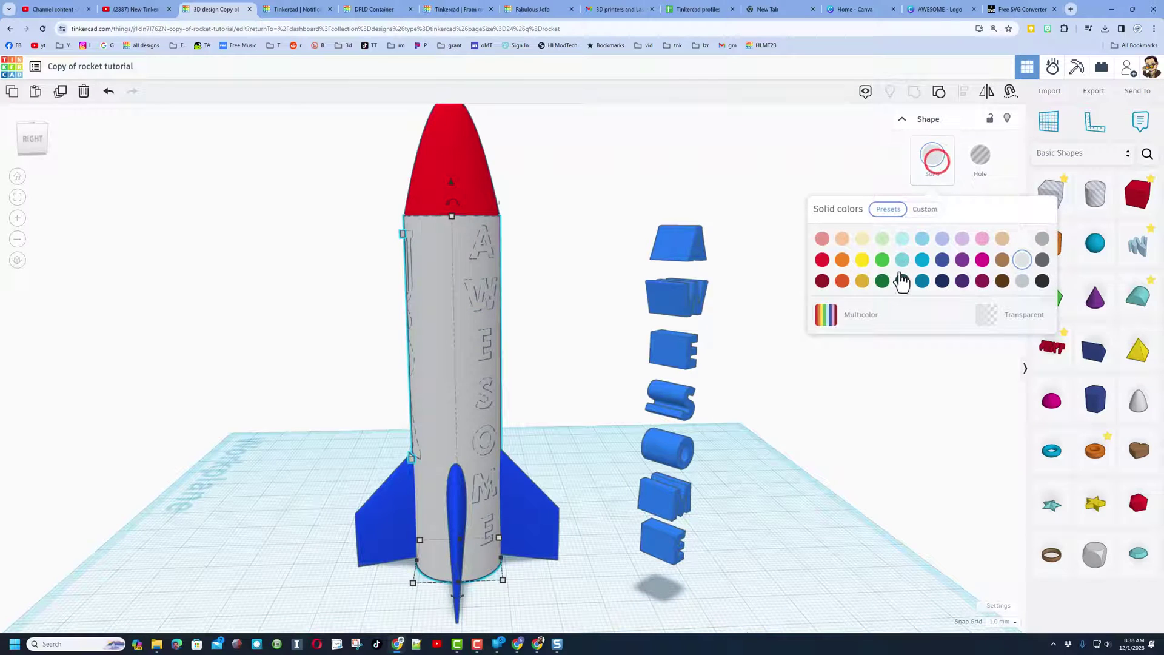
left_click(856, 317)
right_click_drag(288, 350, 385, 288)
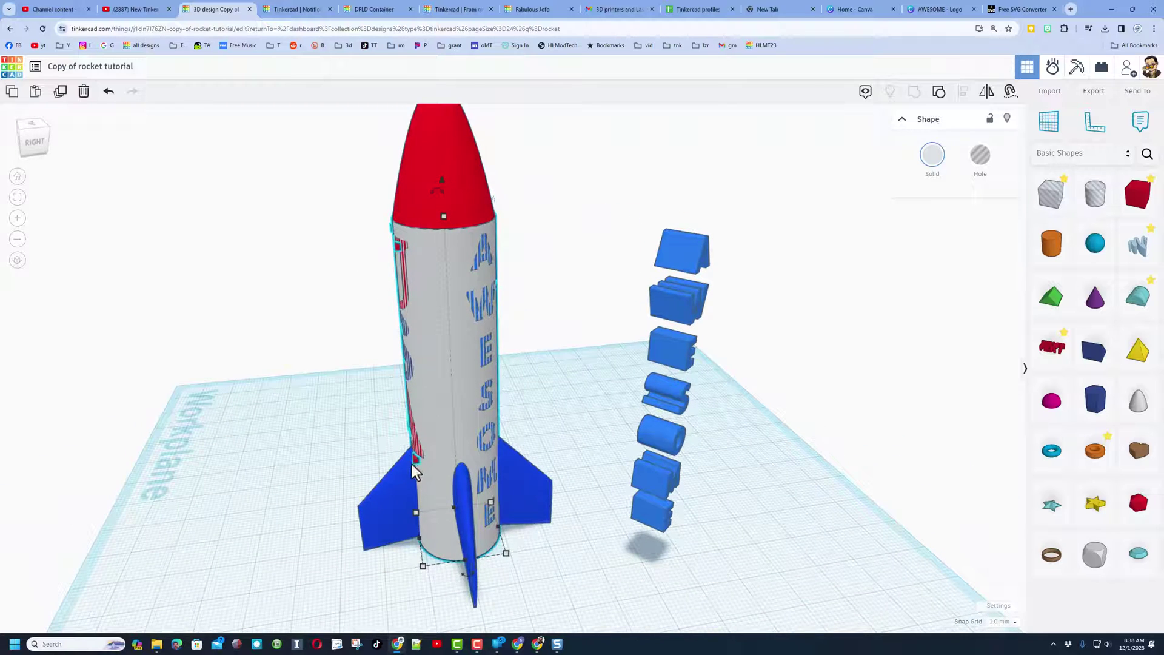
right_click_drag(313, 443, 252, 434)
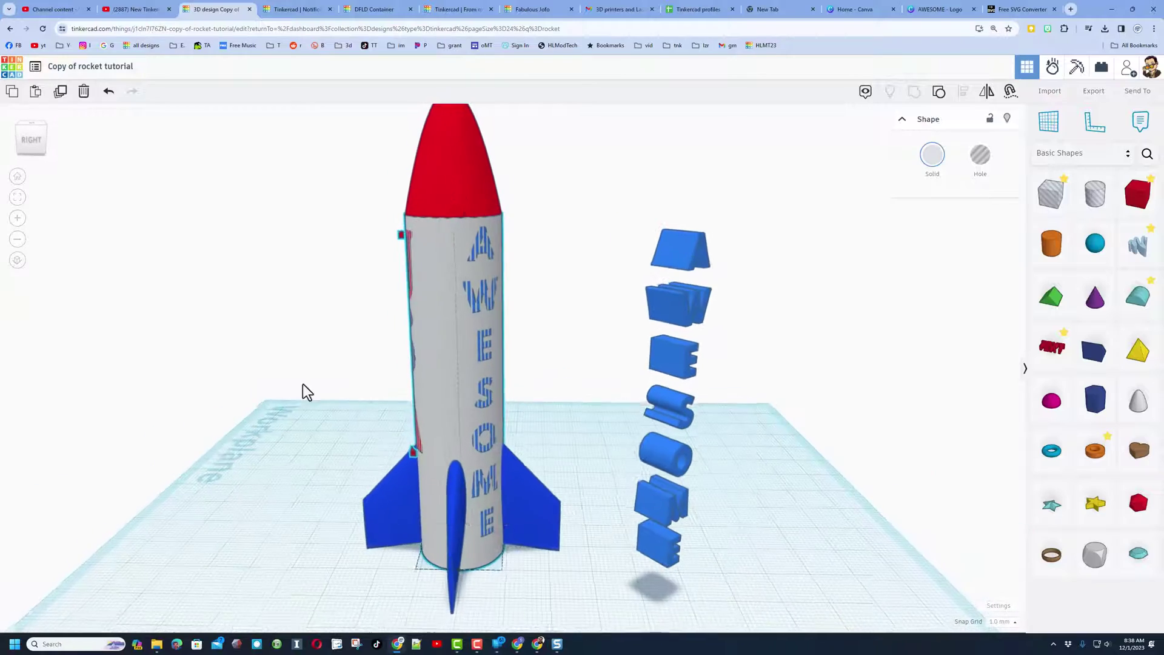
right_click_drag(329, 340, 435, 351)
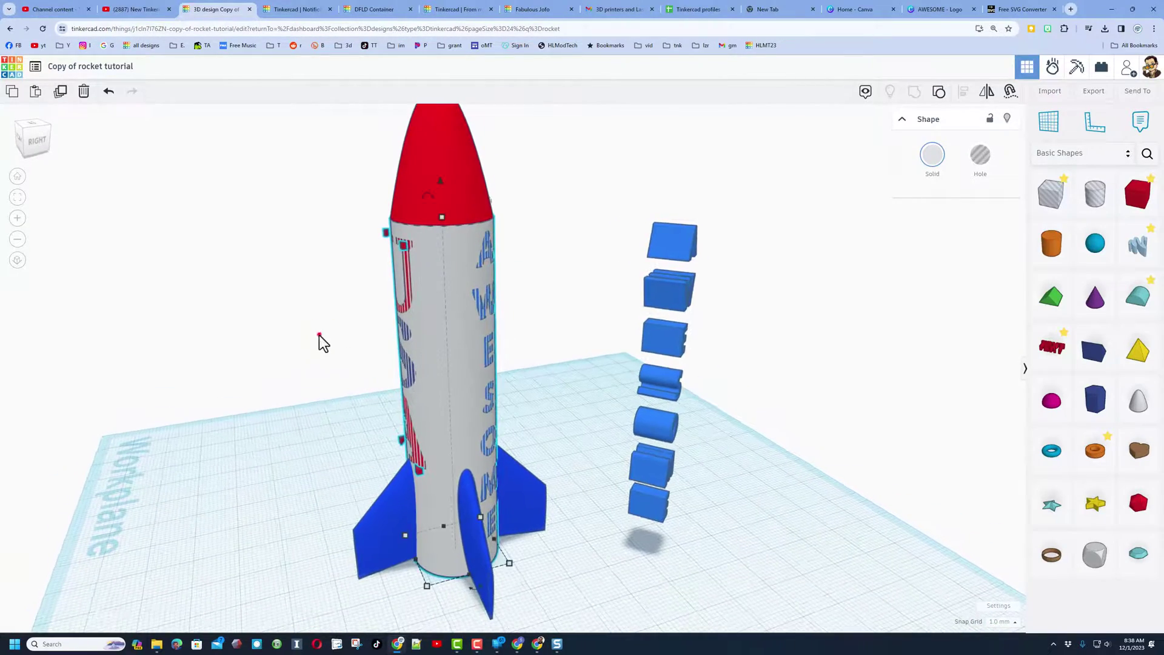
Set the hole tube around the rocket to radius 14 and wall thickness 4.
left_click(319, 334)
left_click(458, 352)
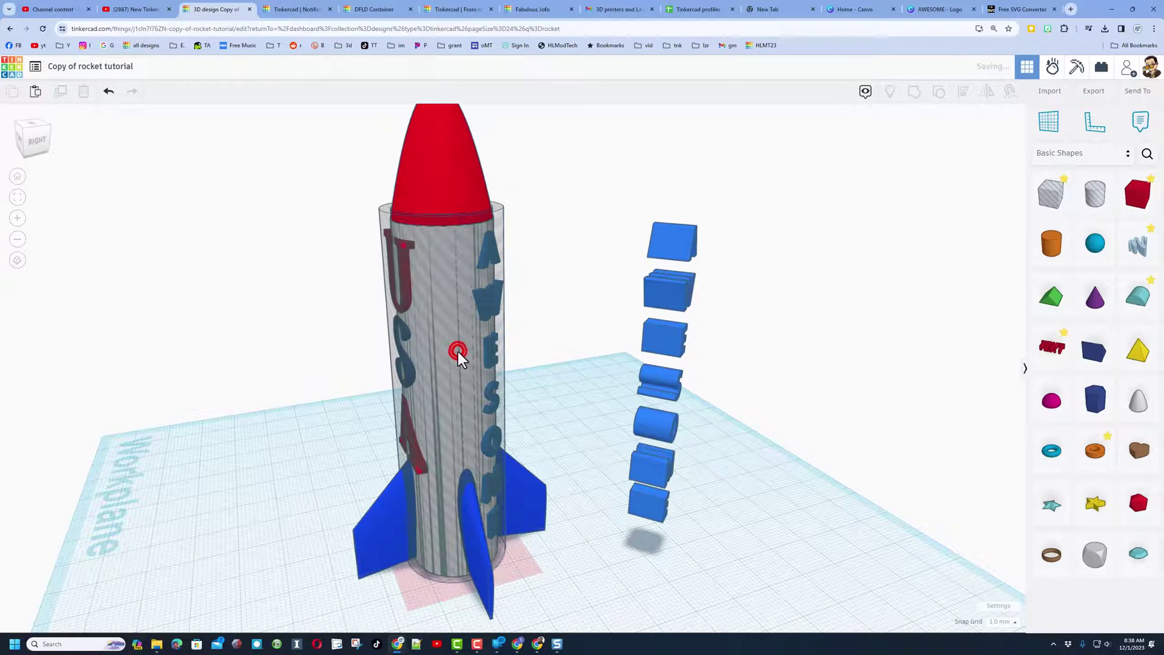
left_click(493, 340)
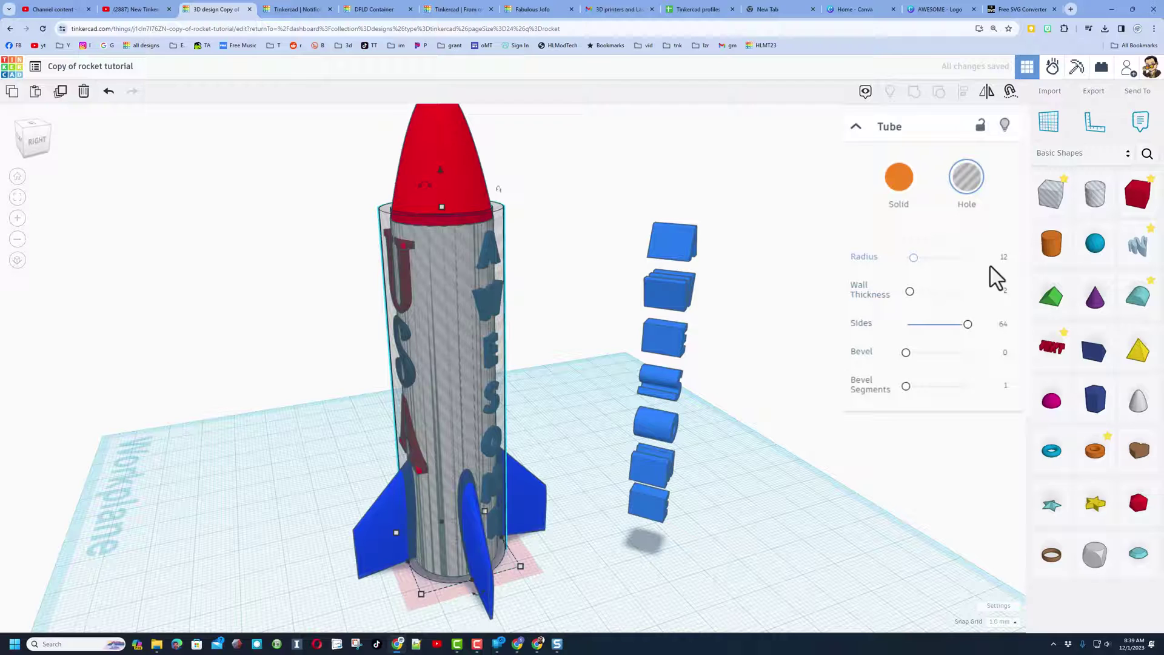
left_click(1004, 260)
left_click(987, 293)
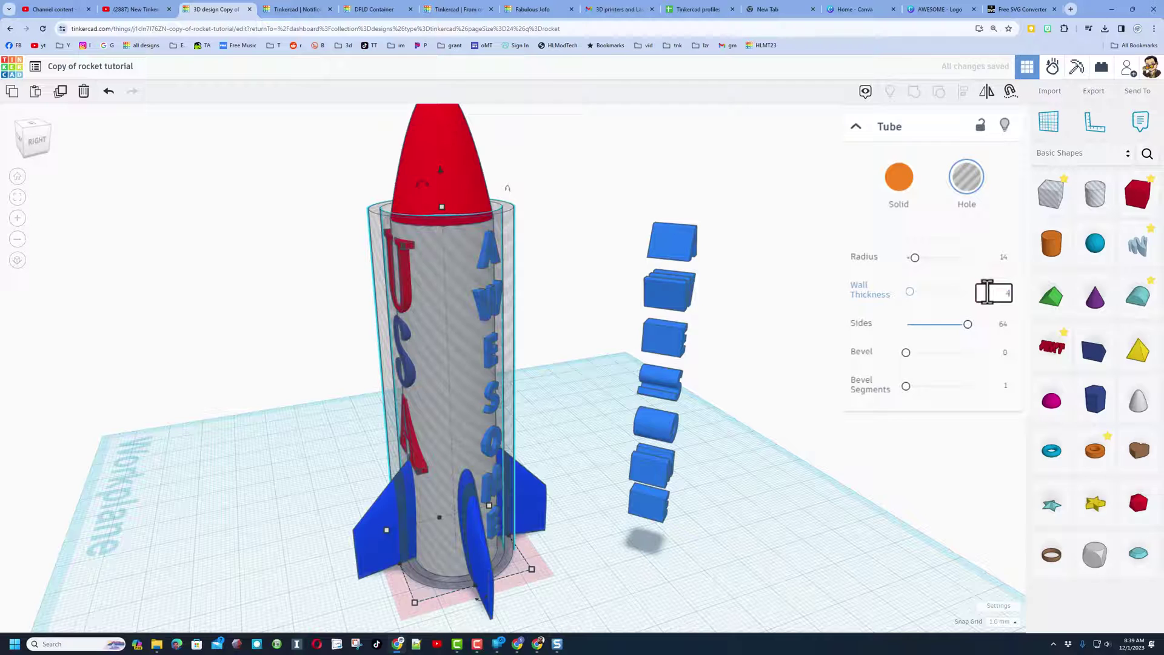
type("4")
key("Return")
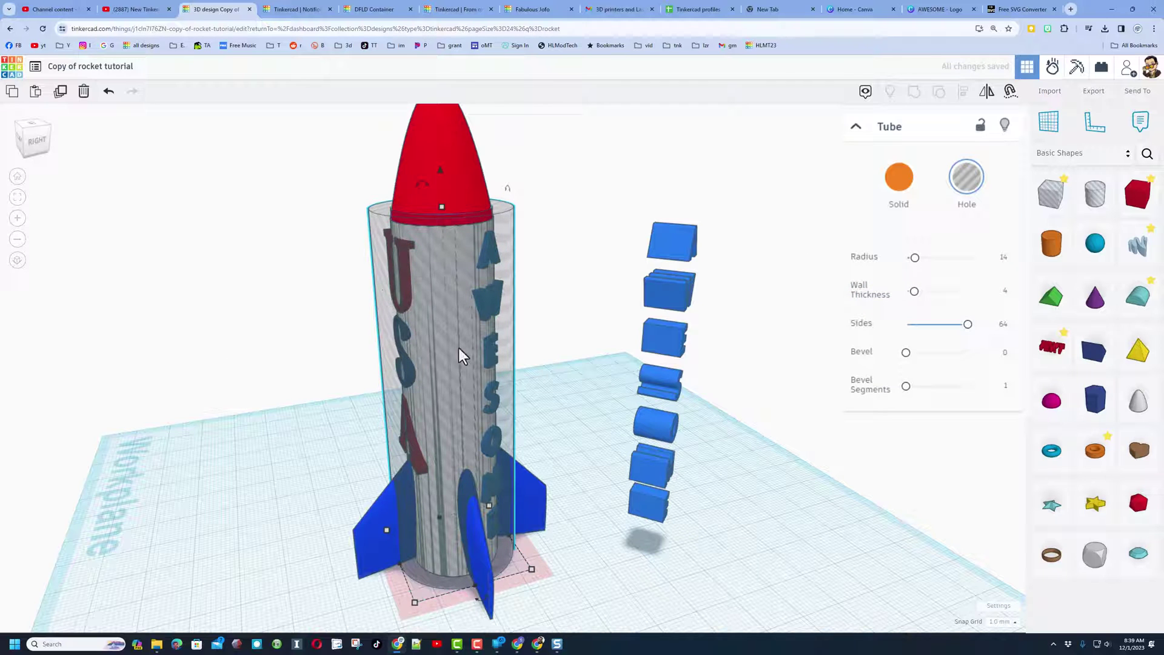
Reselect the transparent tube from the AWESOME side and confirm its wall thickness change.
left_click(229, 333)
right_click_drag(198, 338, 153, 383)
right_click_drag(488, 397, 257, 421)
right_click_drag(423, 330, 249, 336)
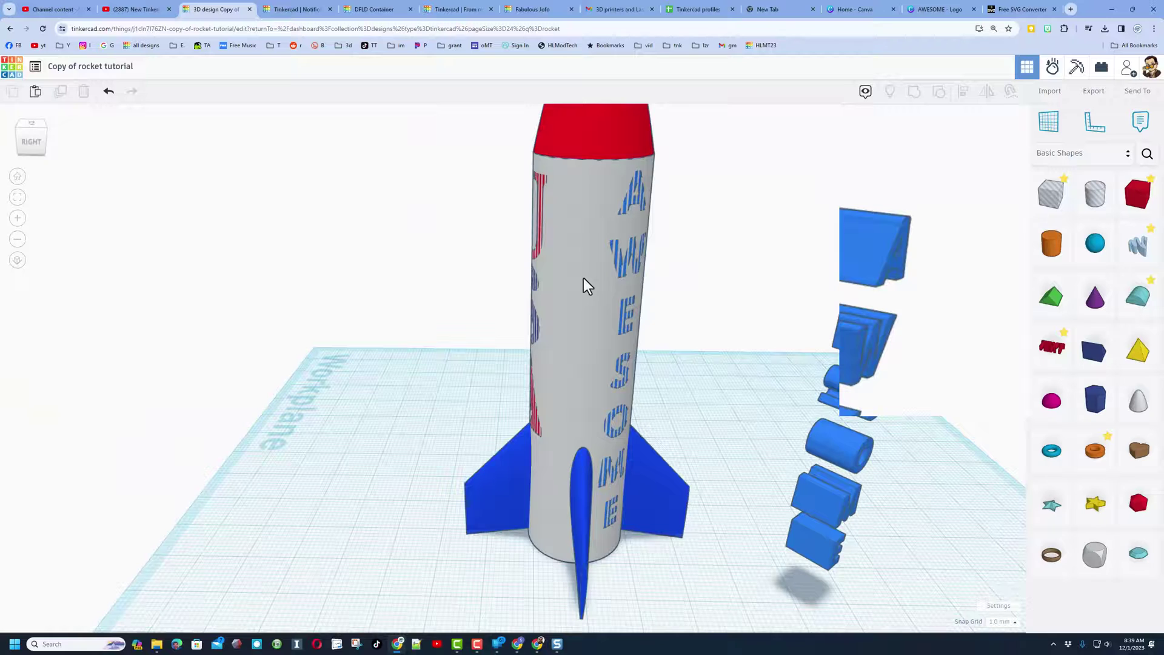
left_click(583, 277)
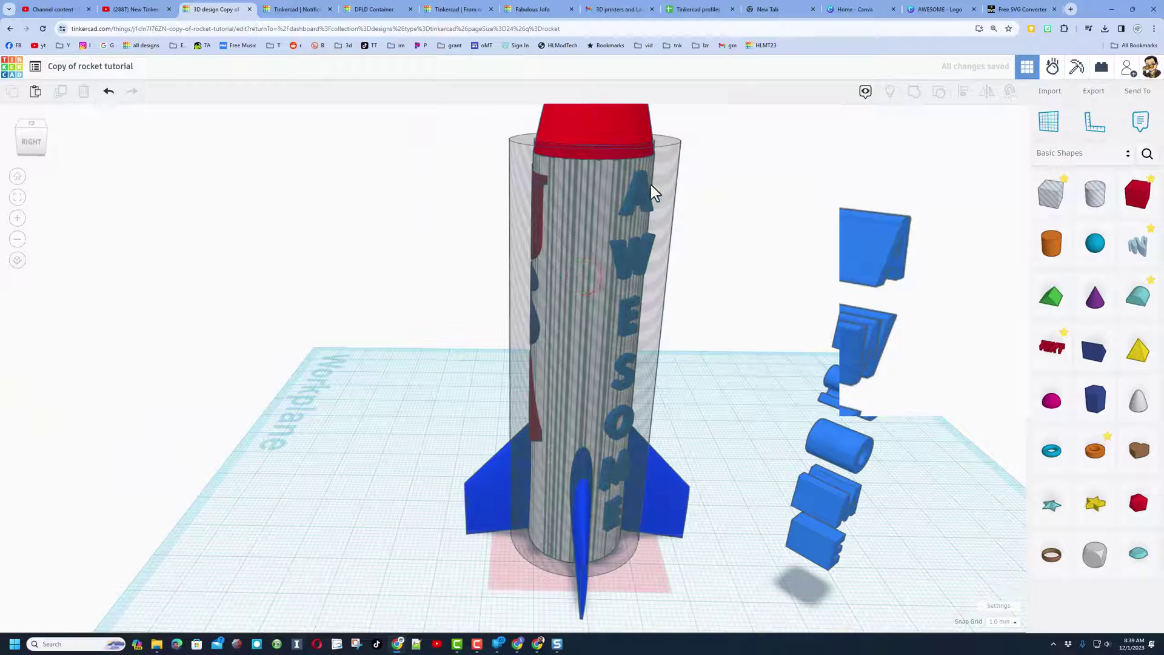
left_click(665, 175)
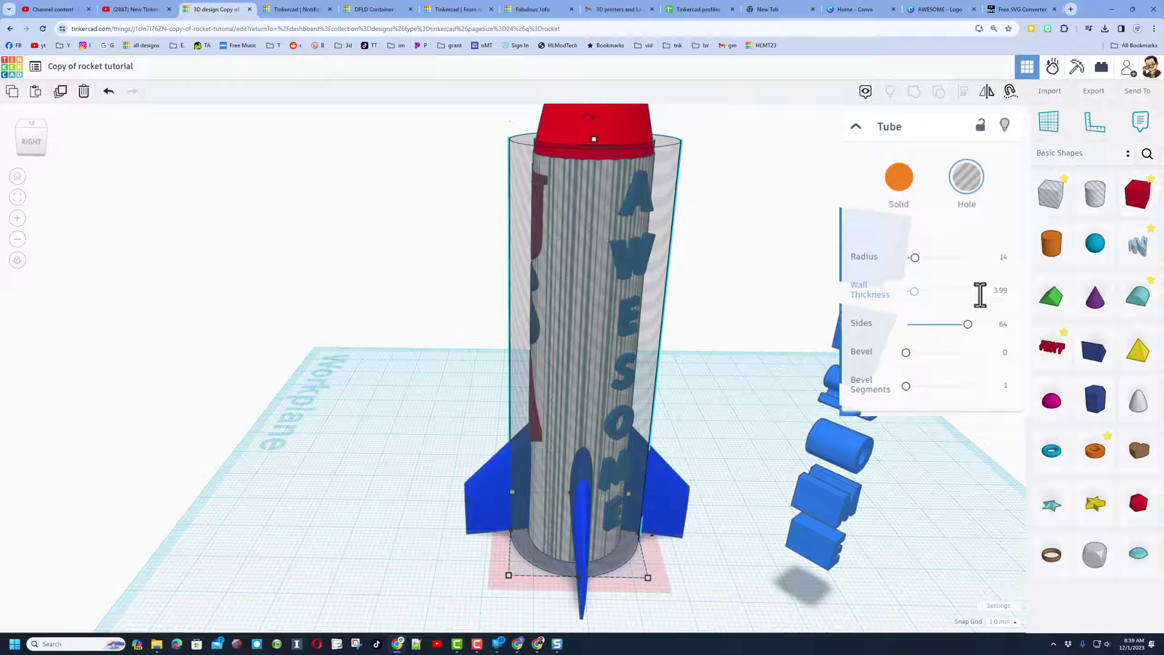
key("Return")
Orbit and pan to inspect the rocket and the letter column from both sides.
left_click(236, 312)
right_click_drag(272, 338, 400, 315)
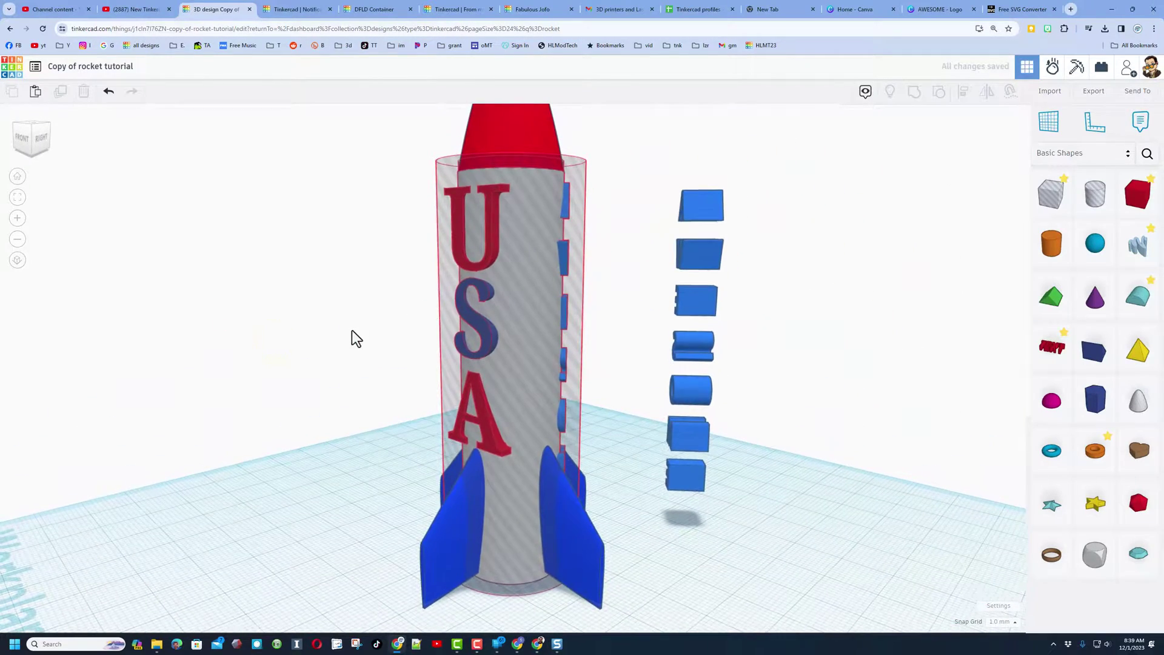
right_click_drag(435, 210, 325, 279)
middle_click_drag(967, 591, 701, 538)
right_click_drag(624, 411, 539, 439)
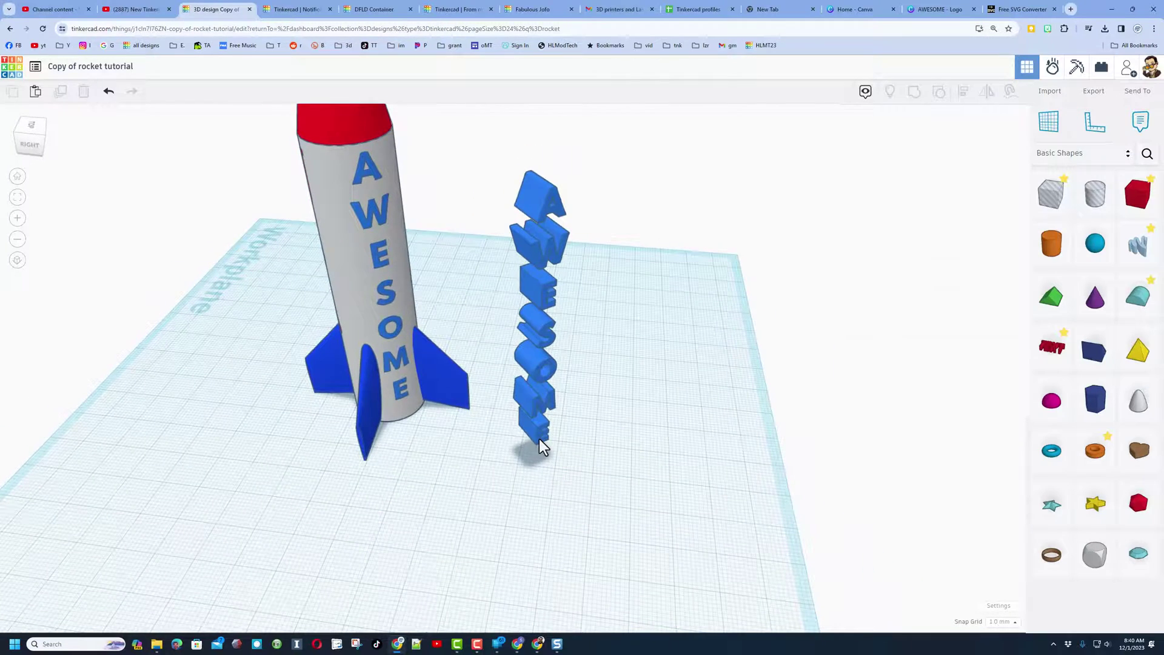
Rotate the standalone AWESOME letter stack about 38 degrees and make it a hole.
left_click(538, 445)
left_click_drag(570, 441, 617, 504)
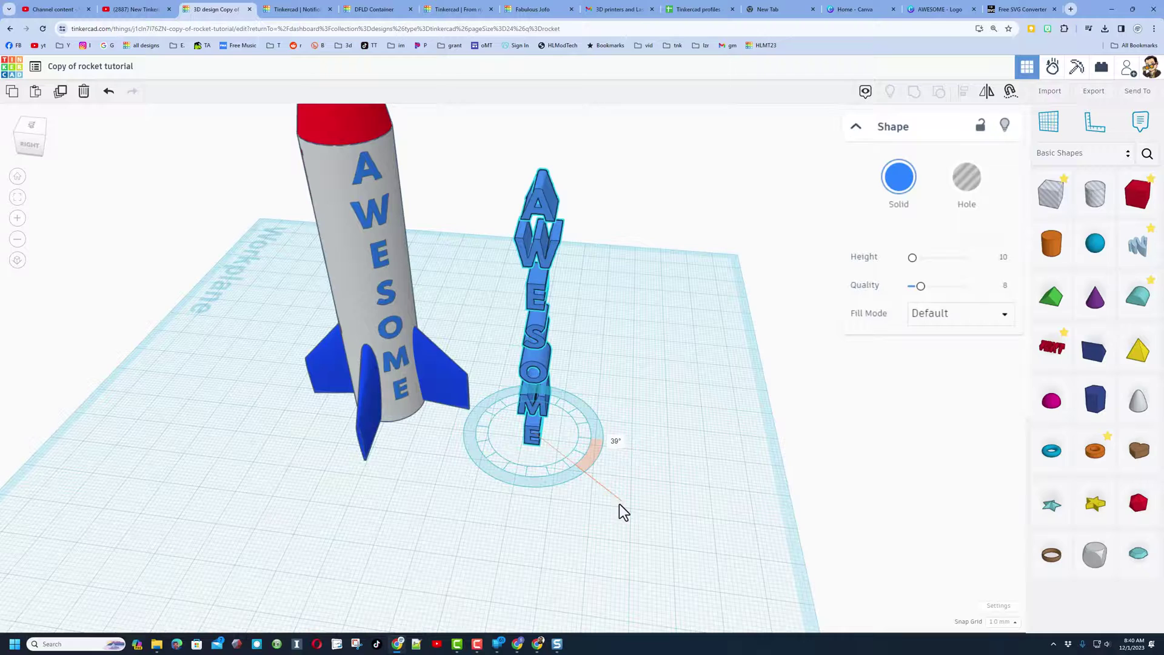
left_click(588, 497)
right_click_drag(591, 503, 630, 419)
left_click(570, 361)
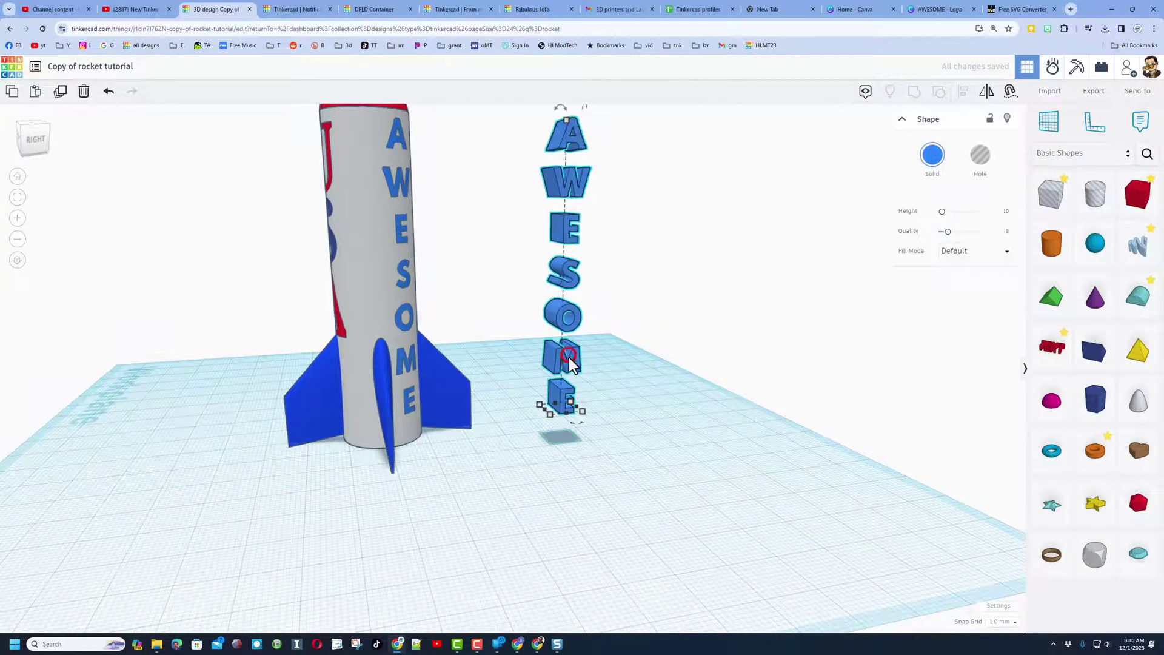
left_click(981, 160)
Place a red box over the letters and stretch it up to 80 tall.
left_click_drag(1137, 194, 570, 418)
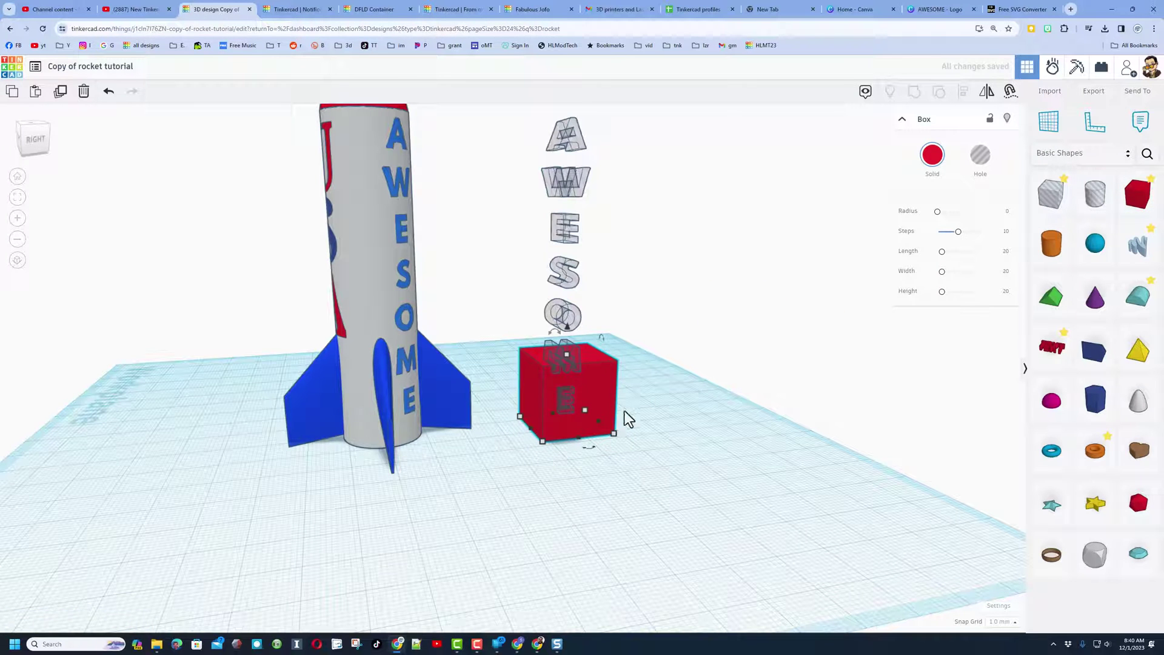
middle_click_drag(681, 309, 650, 443)
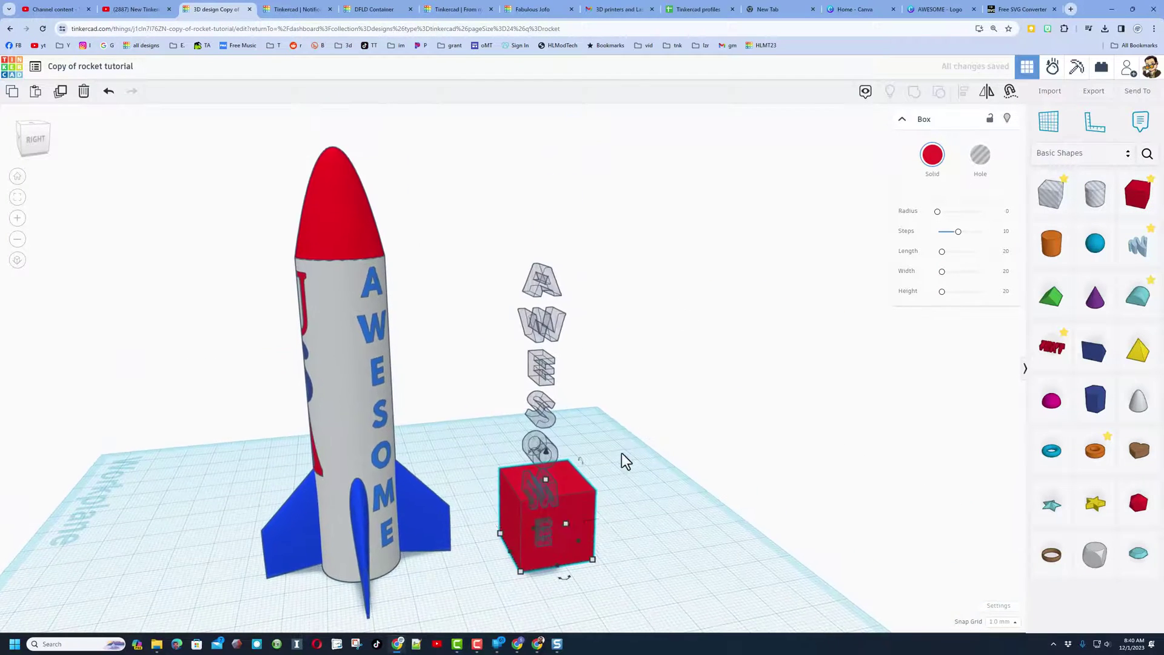
left_click(642, 489)
left_click(573, 514)
left_click_drag(545, 479, 550, 252)
left_click(684, 237)
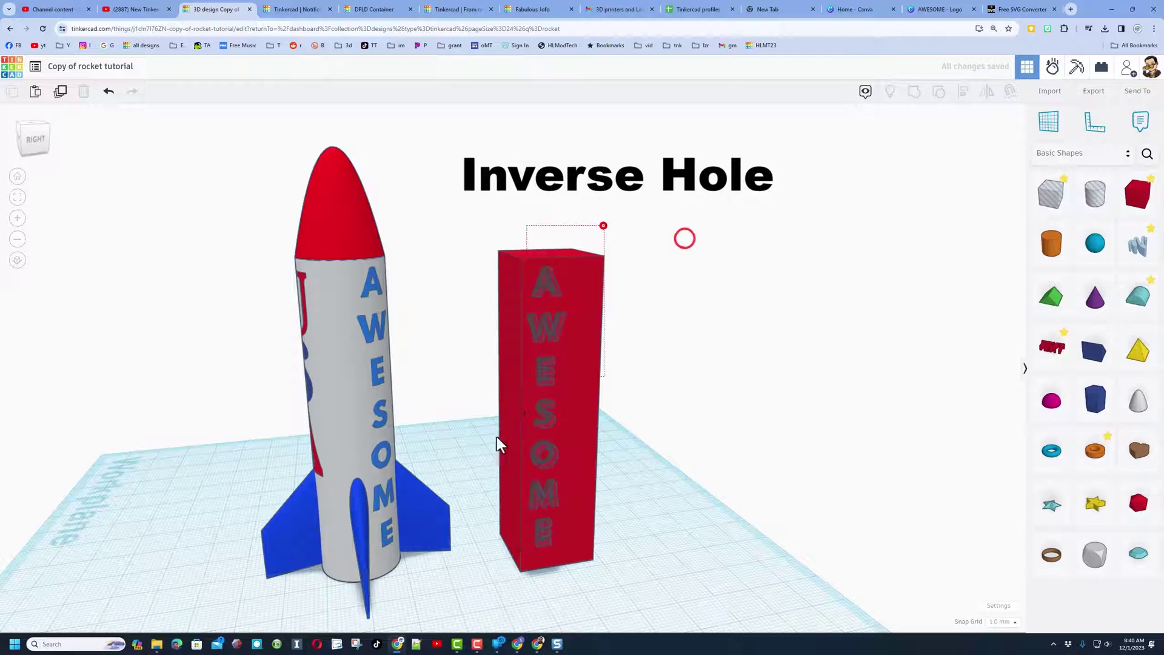
Center-align the red box and the AWESOME letter holes with each other.
left_click_drag(509, 360, 511, 362)
right_click_drag(640, 350, 646, 387)
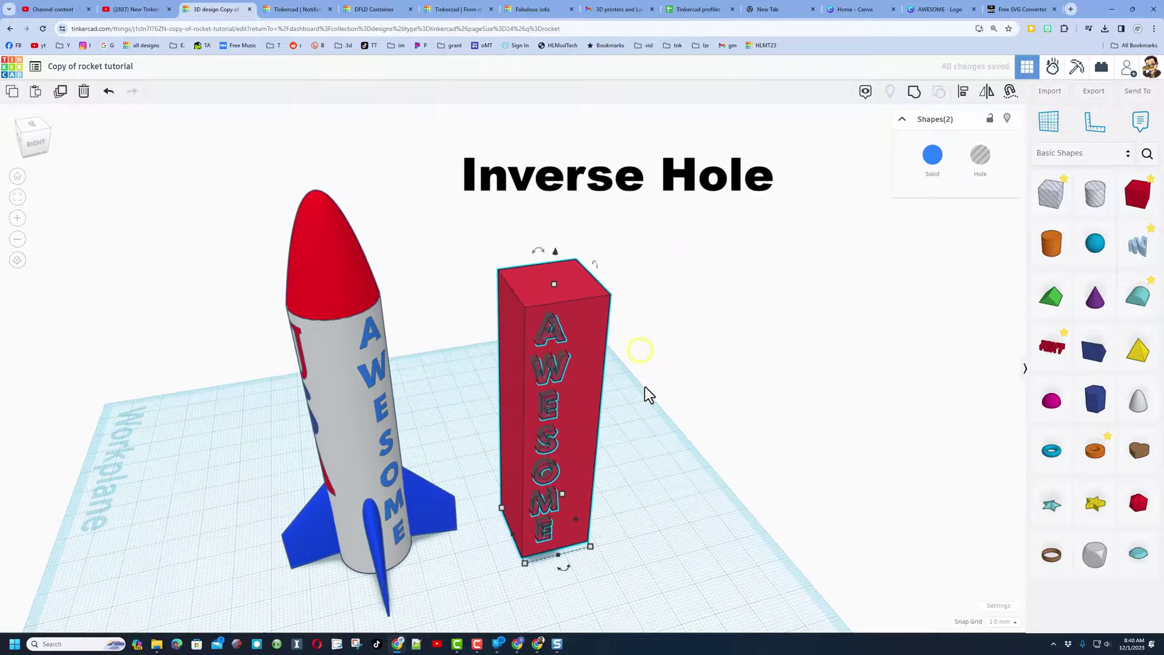
left_click(963, 92)
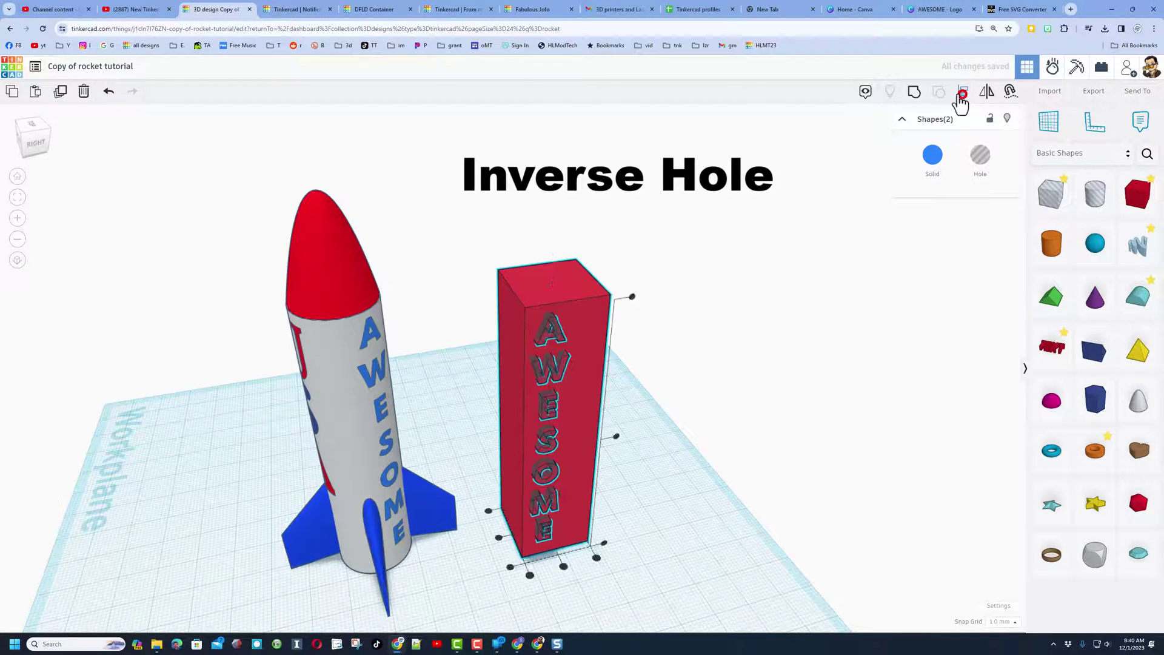
left_click(563, 566)
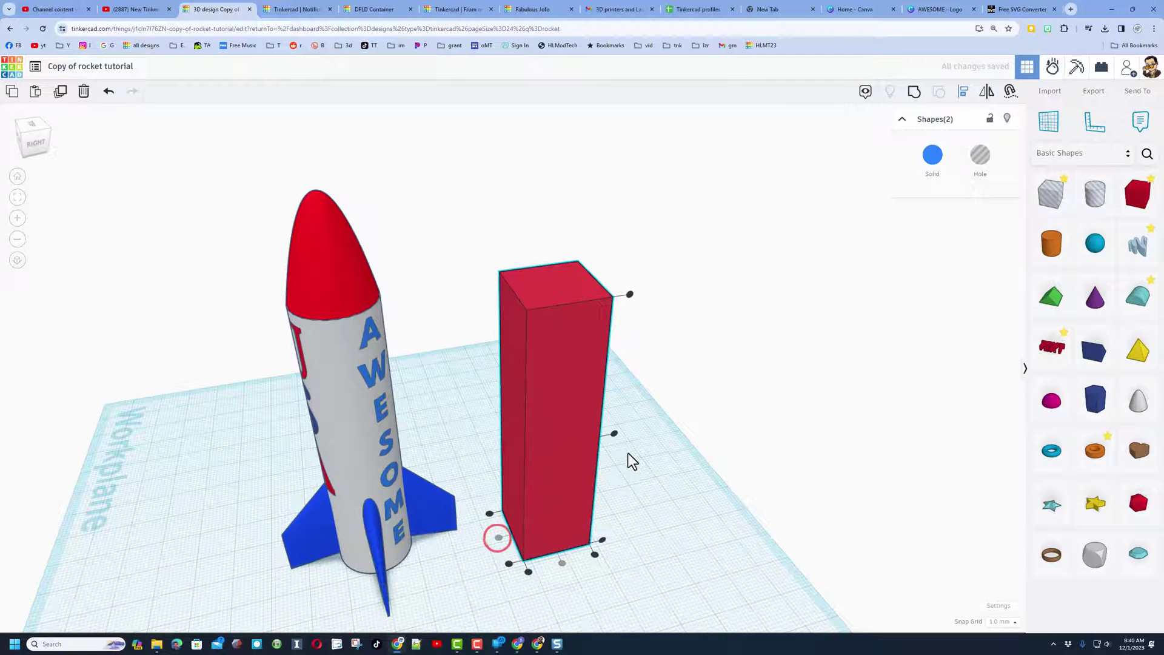
left_click(615, 434)
right_click_drag(616, 434, 682, 379)
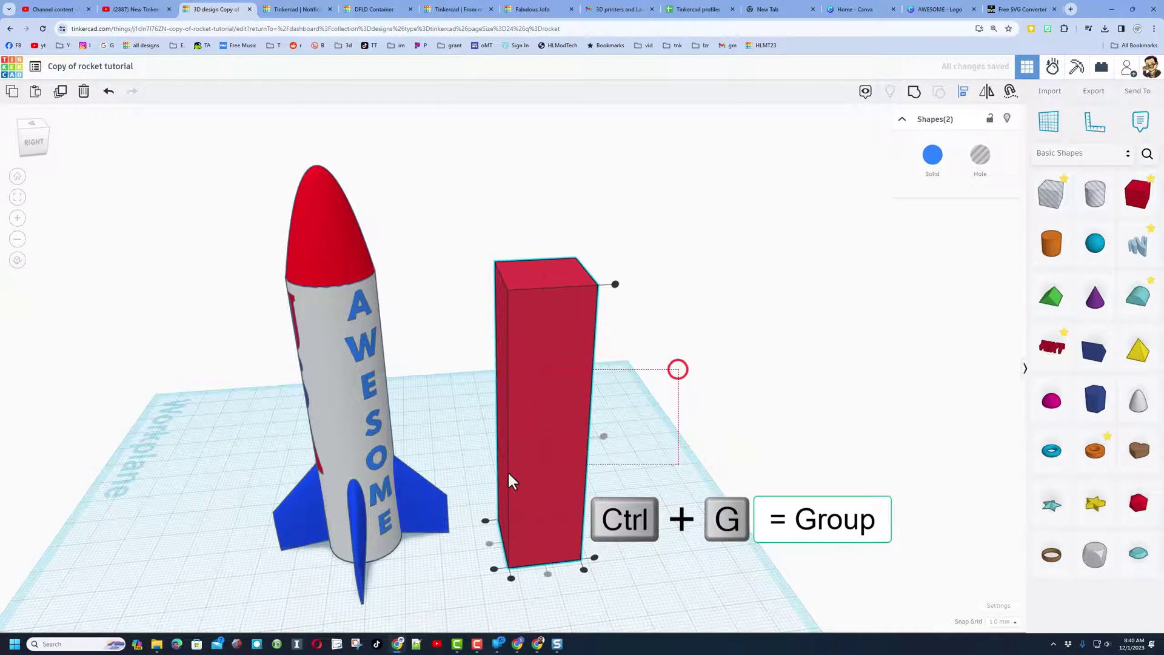
Group the box and letters into one pillar and set it as a hole.
key("ctrl+g")
right_click_drag(612, 347, 593, 376)
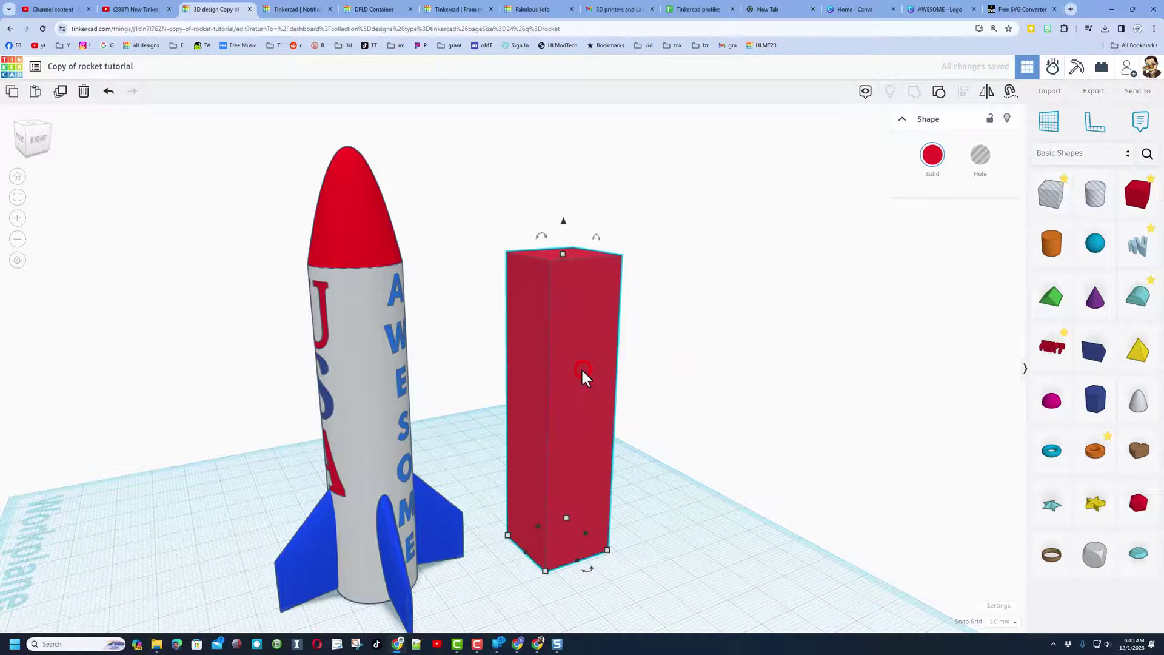
left_click(980, 155)
right_click_drag(740, 431, 634, 435)
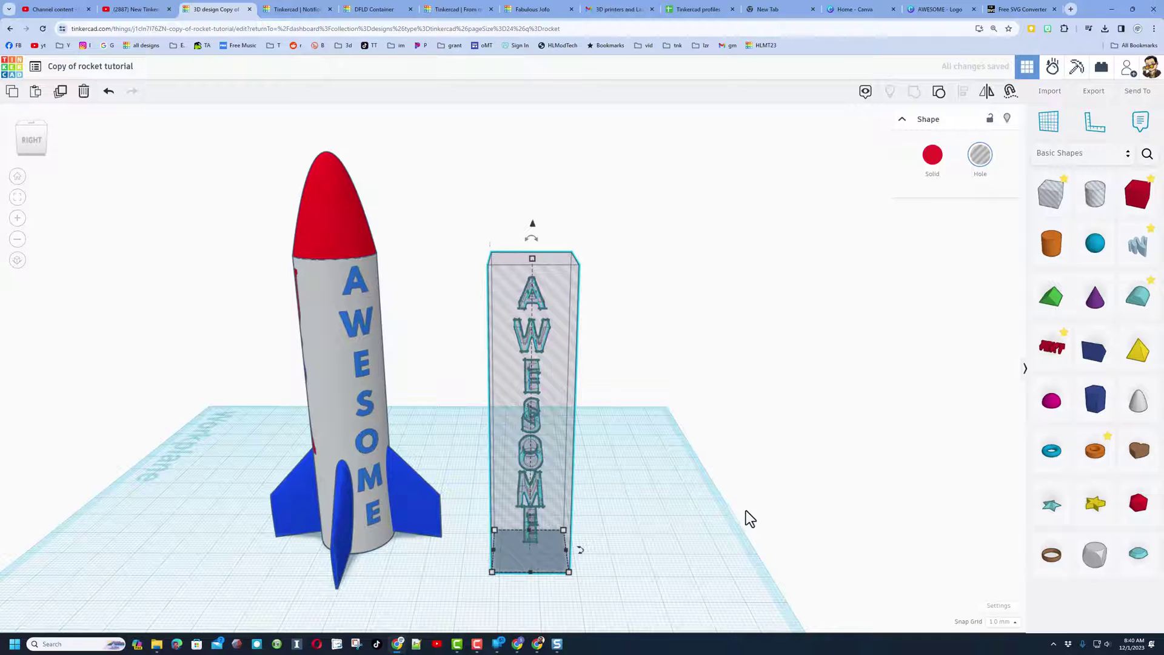
Add a red box beside the AWESOME hole pillar and shrink it evenly.
right_click_drag(580, 486, 573, 438)
right_click_drag(679, 454, 684, 482)
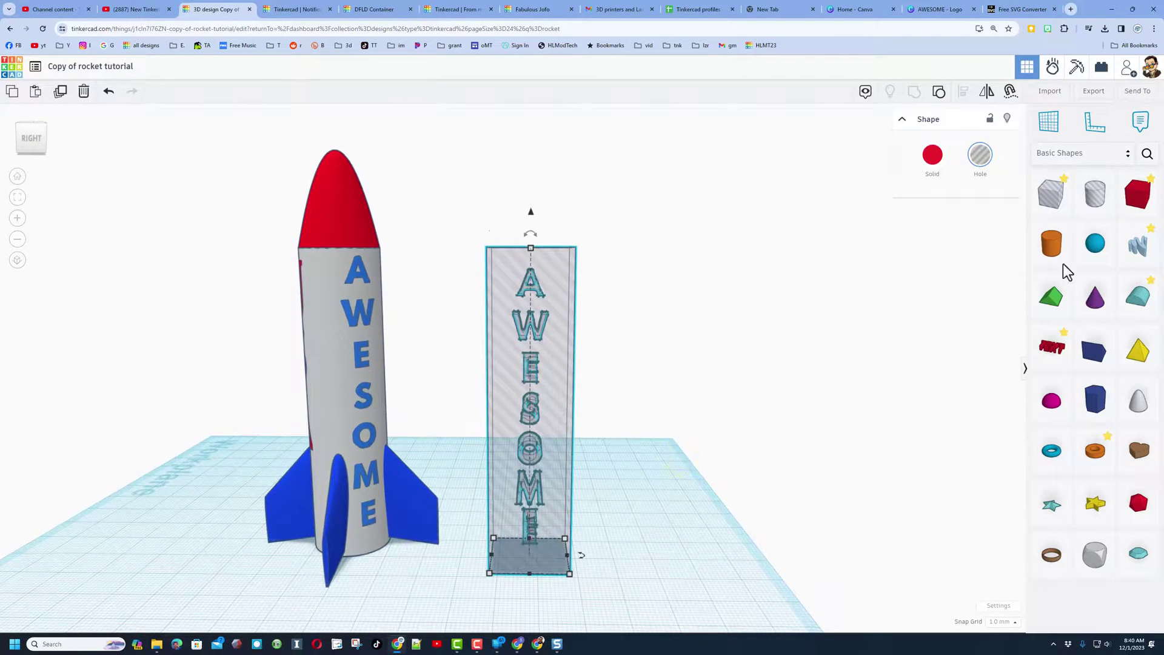
left_click_drag(1138, 206, 607, 557)
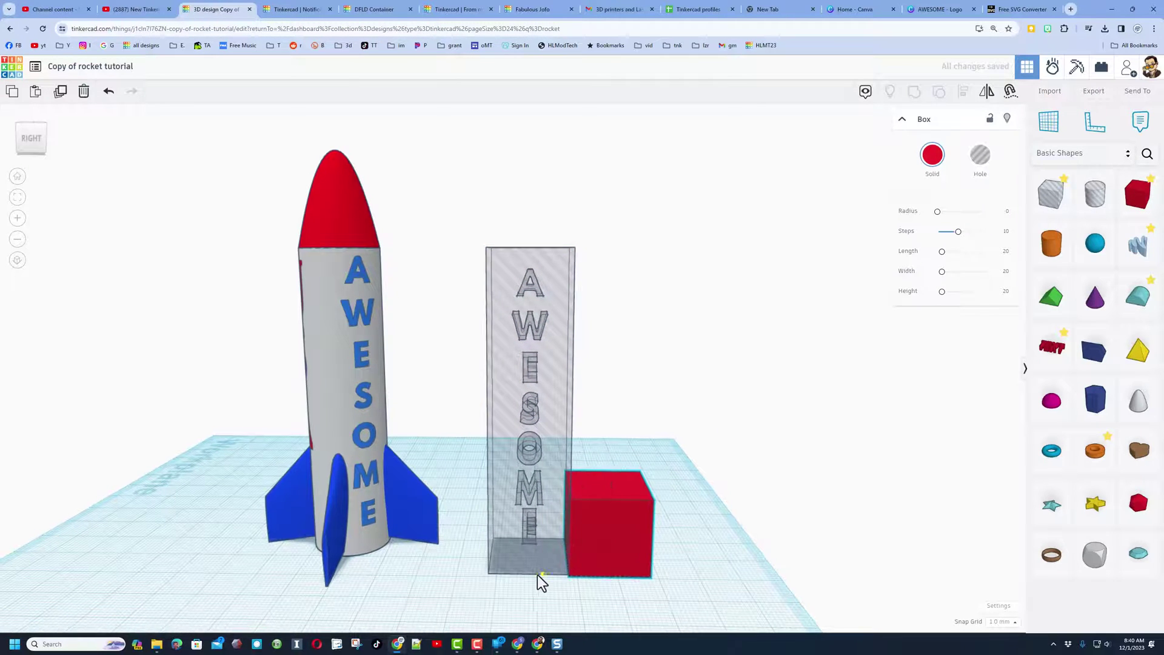
left_click_drag(604, 486, 610, 497, "shift")
mouse_move(612, 575)
right_mouse_down()
mouse_move(635, 586)
mouse_move(720, 565)
mouse_move(635, 574)
right_mouse_up()
left_click_drag(609, 500, 615, 515)
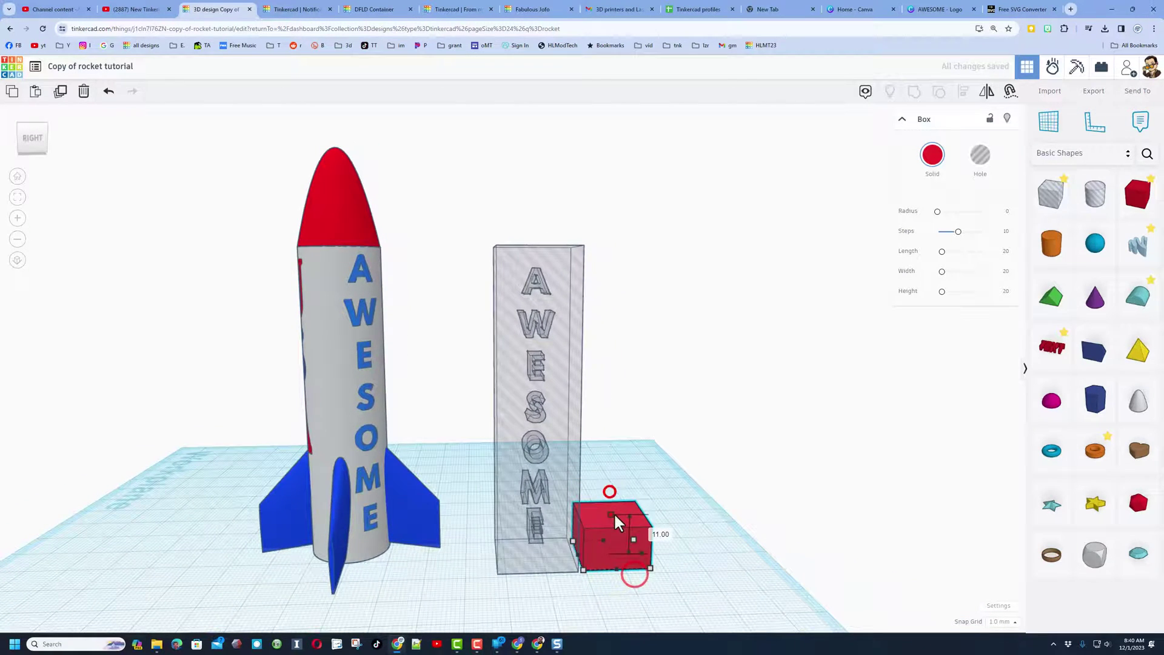
key("ctrl+z")
Slide the red box into the pillar's base and set its height to 12.
right_click_drag(689, 536, 627, 542)
left_click_drag(610, 563, 529, 562)
scroll(526, 561, "up", 5)
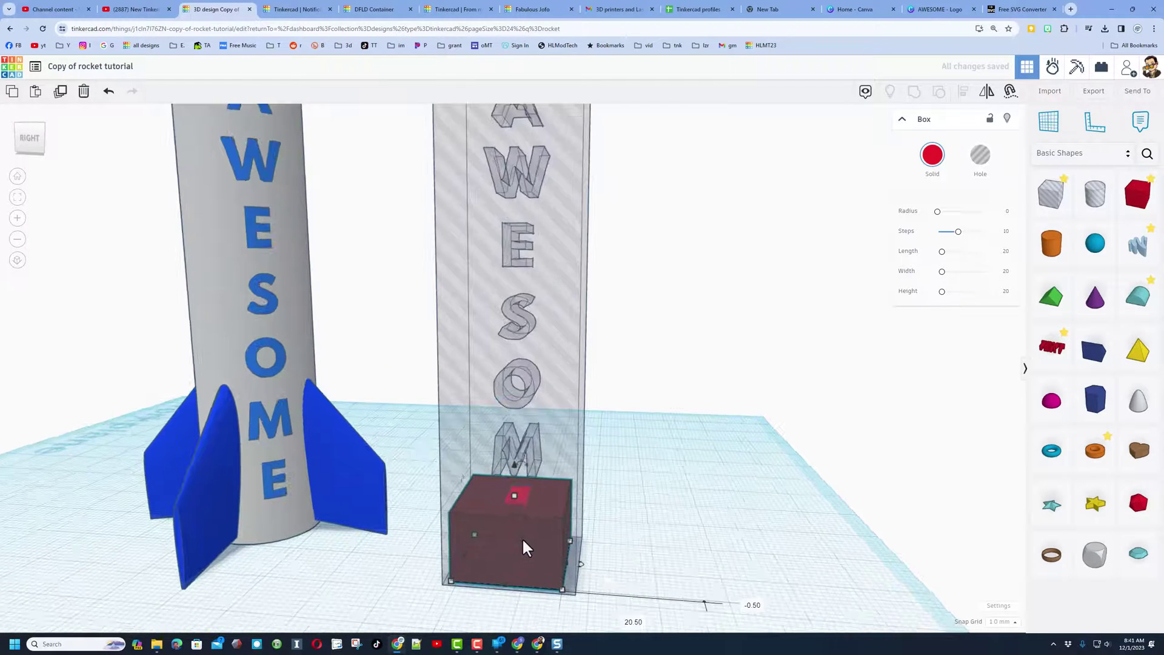
left_click_drag(511, 497, 510, 485)
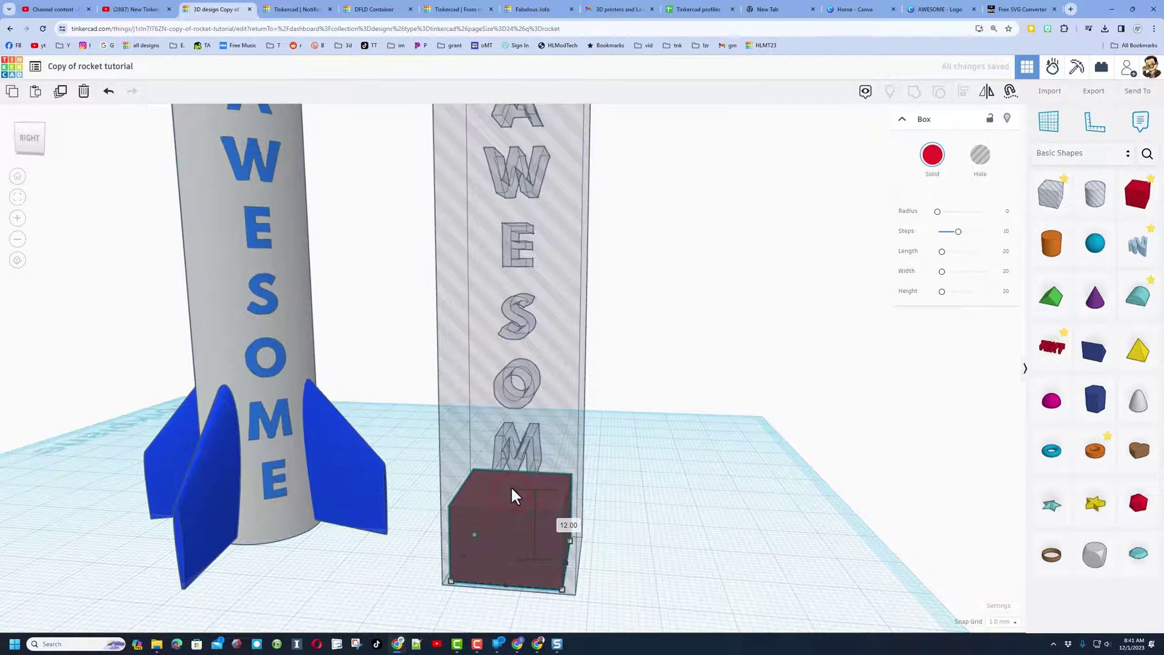
right_click_drag(519, 500, 584, 489)
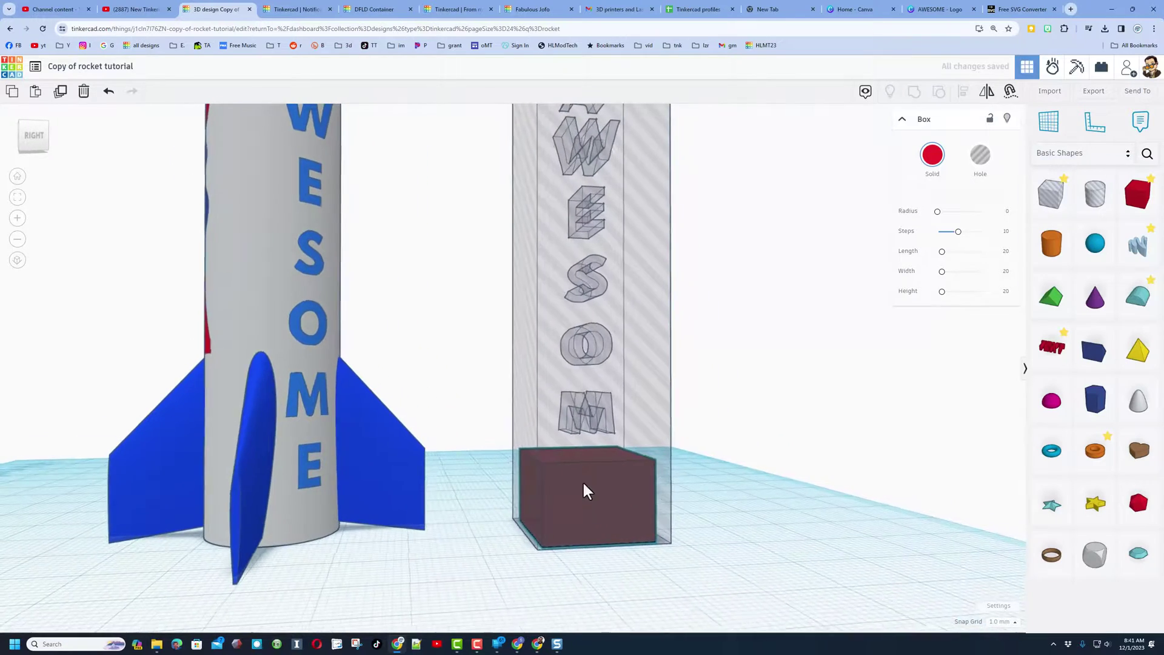
left_click(744, 486)
right_click_drag(678, 466, 616, 477)
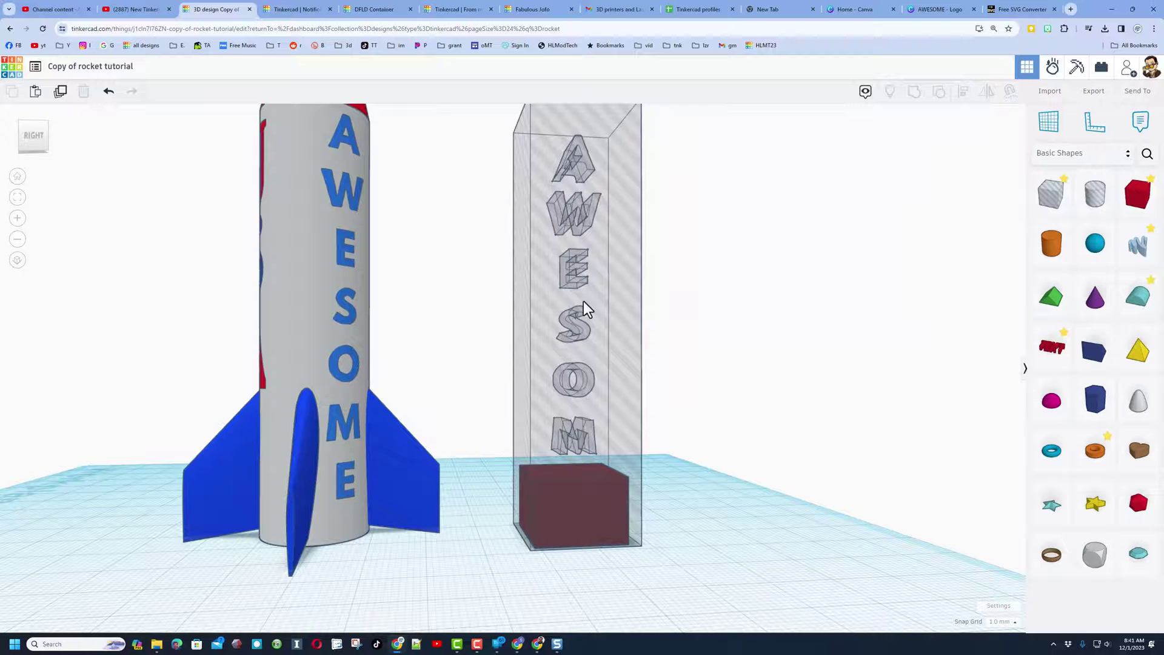
left_click(627, 398)
Hide the AWESOME hole pillar and drop a duplicate red box onto the first box's top.
left_click(1008, 116)
right_click_drag(838, 397, 824, 419)
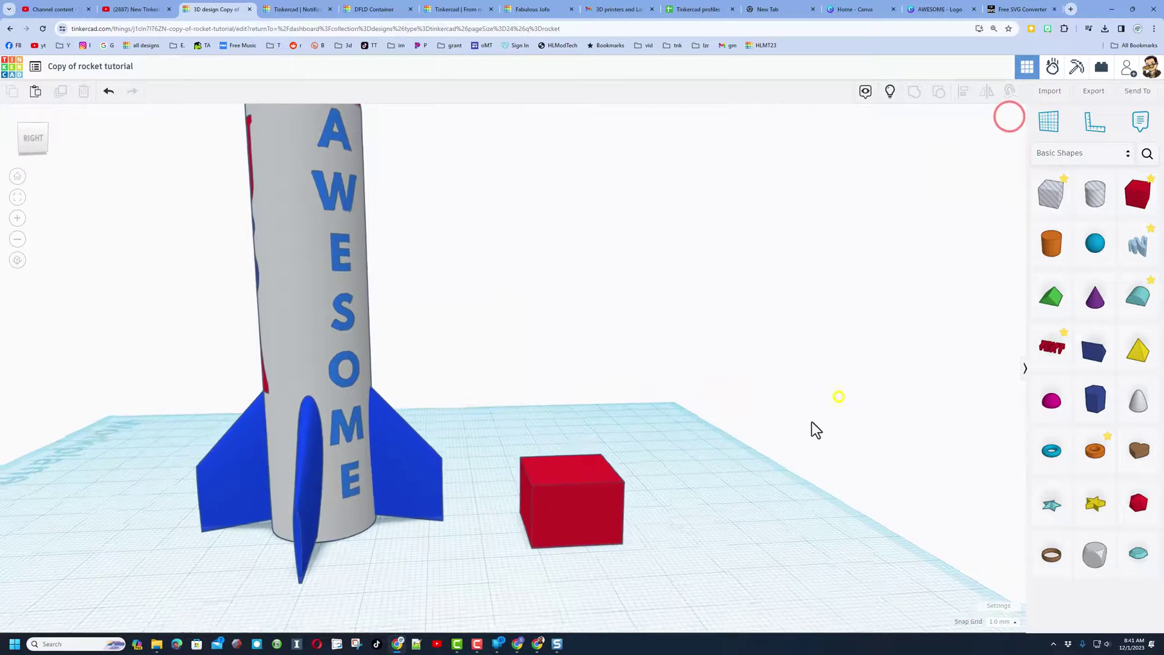
left_click(571, 516)
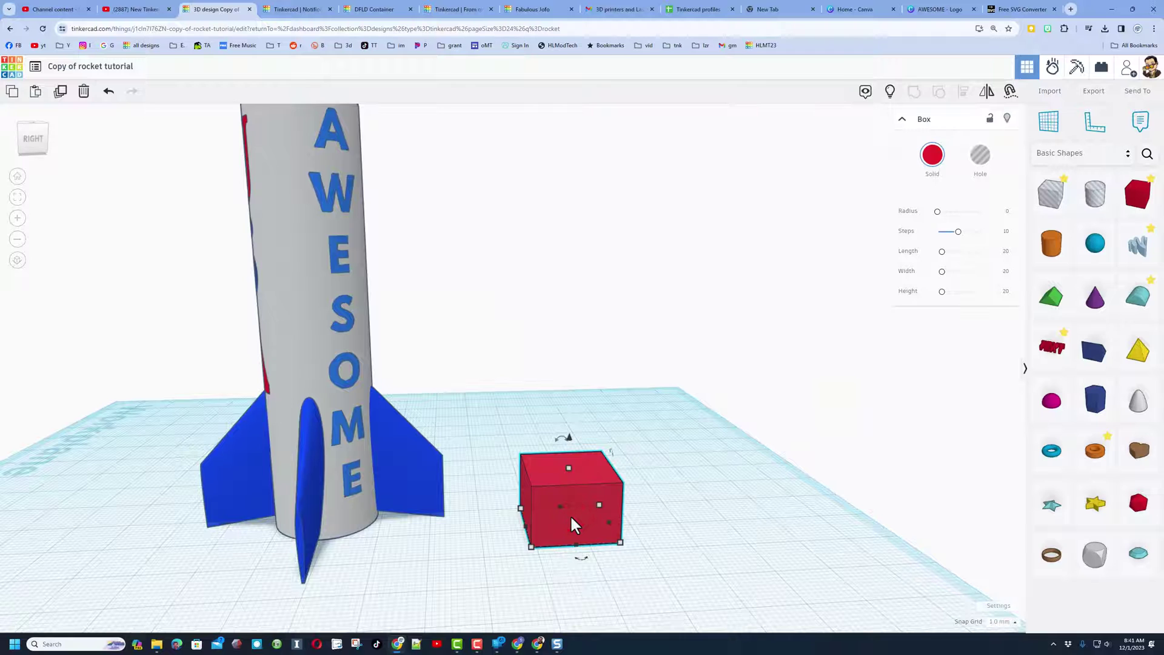
key("ctrl+d")
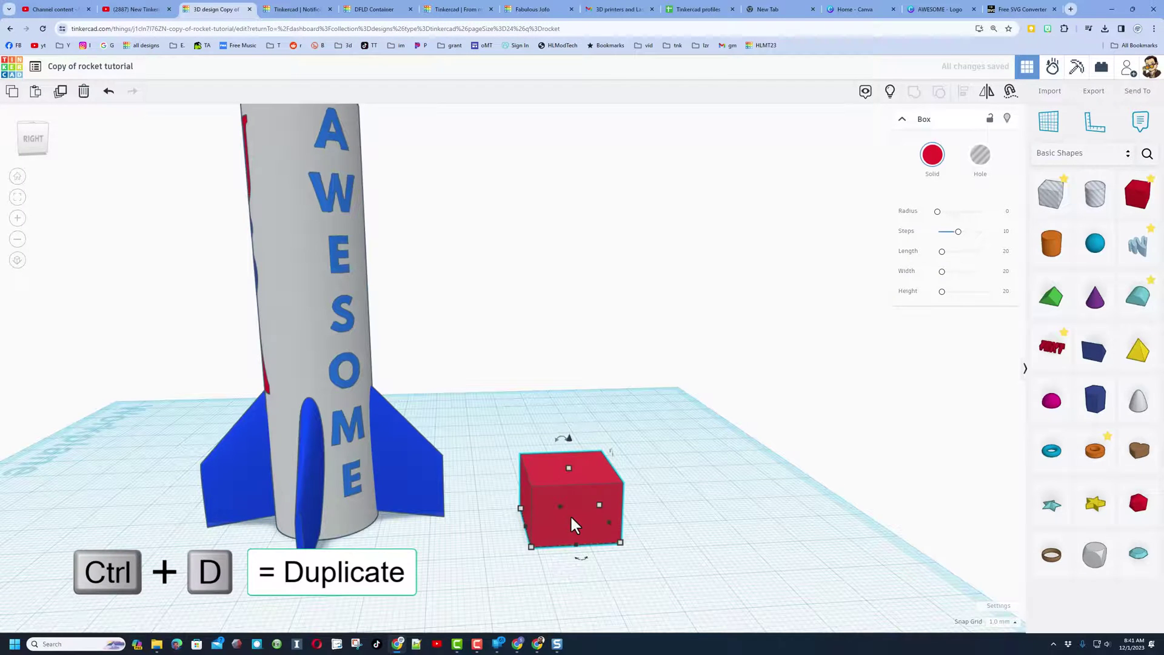
key("w")
left_click(578, 468)
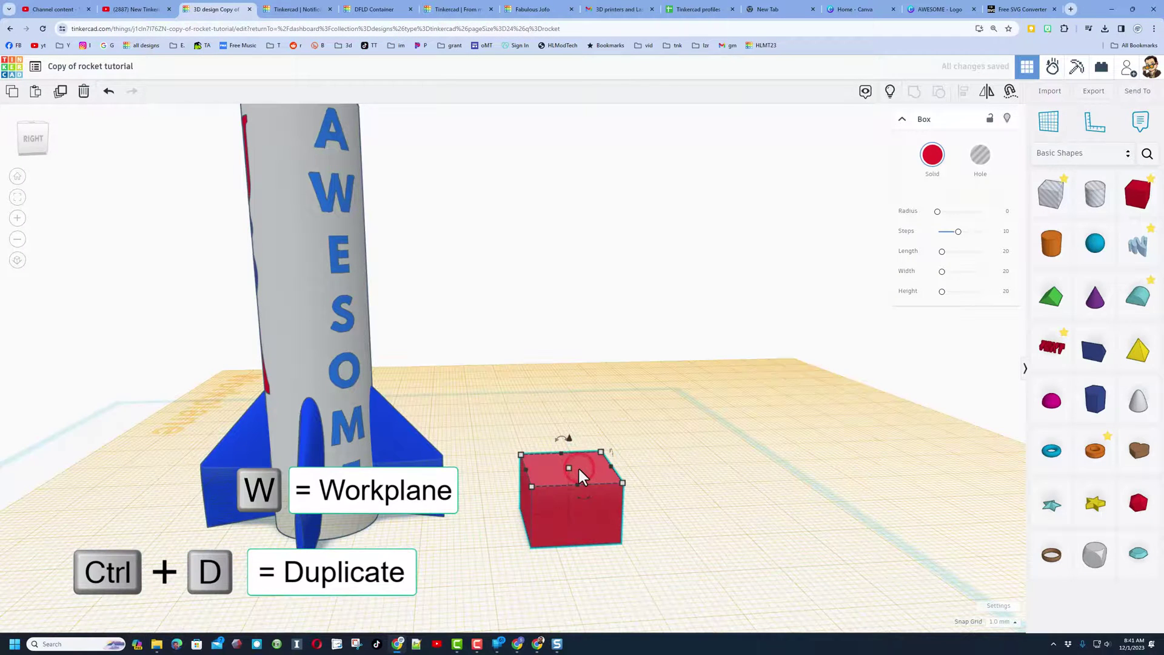
key("d")
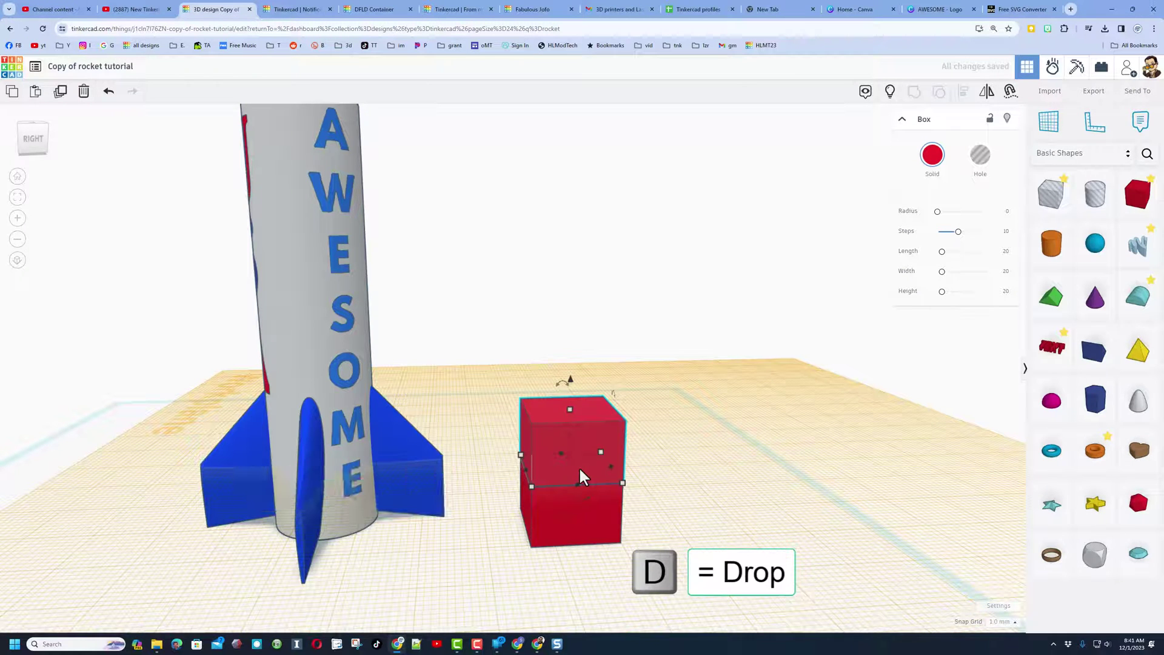
Duplicate more red boxes to stack a column of about seven cubes.
key("ctrl+d")
key("ctrl+d")
key("ctrl+d")
key("ctrl+d")
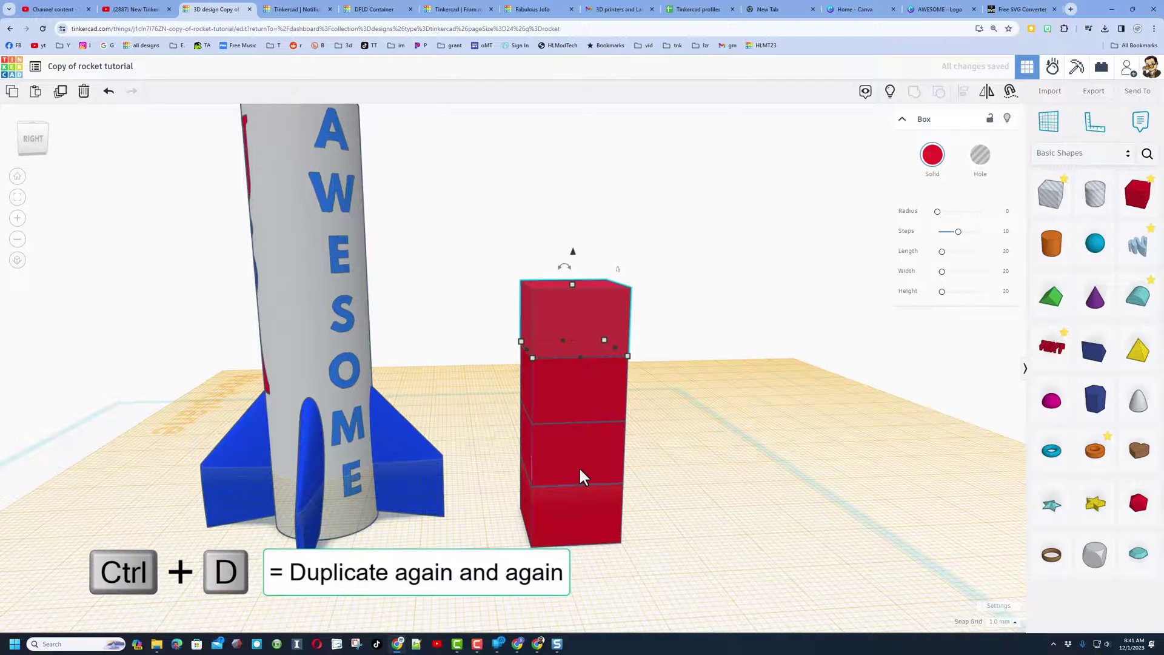
key("ctrl+d")
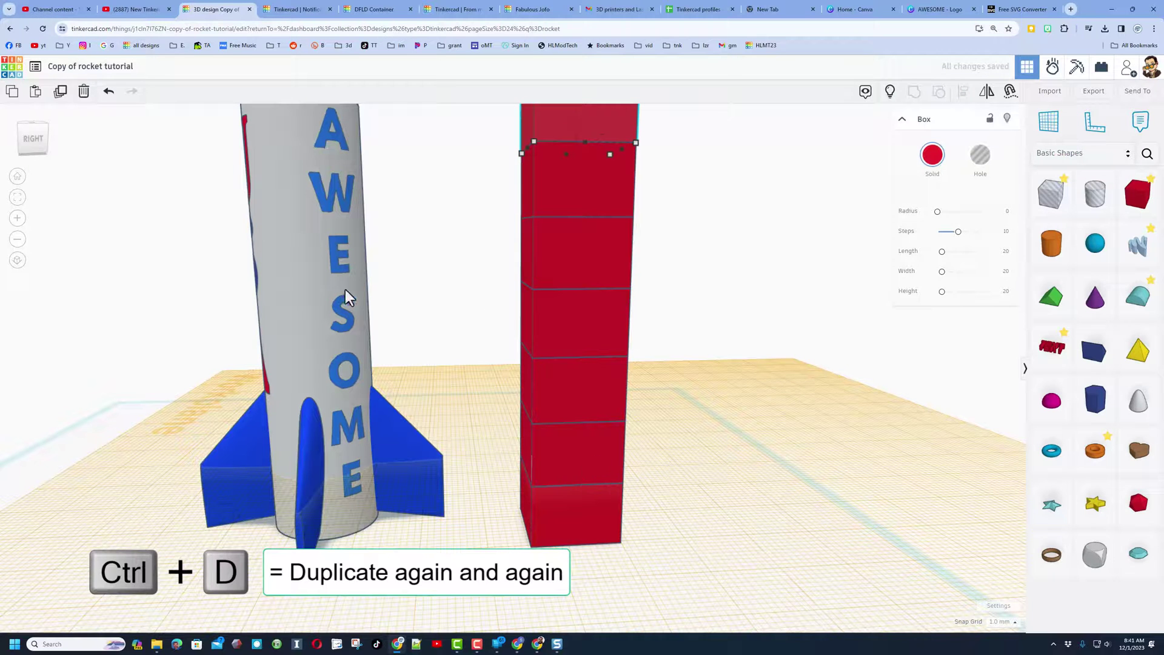
scroll(661, 364, "down", 2)
right_click_drag(493, 304, 442, 316)
left_click(624, 402)
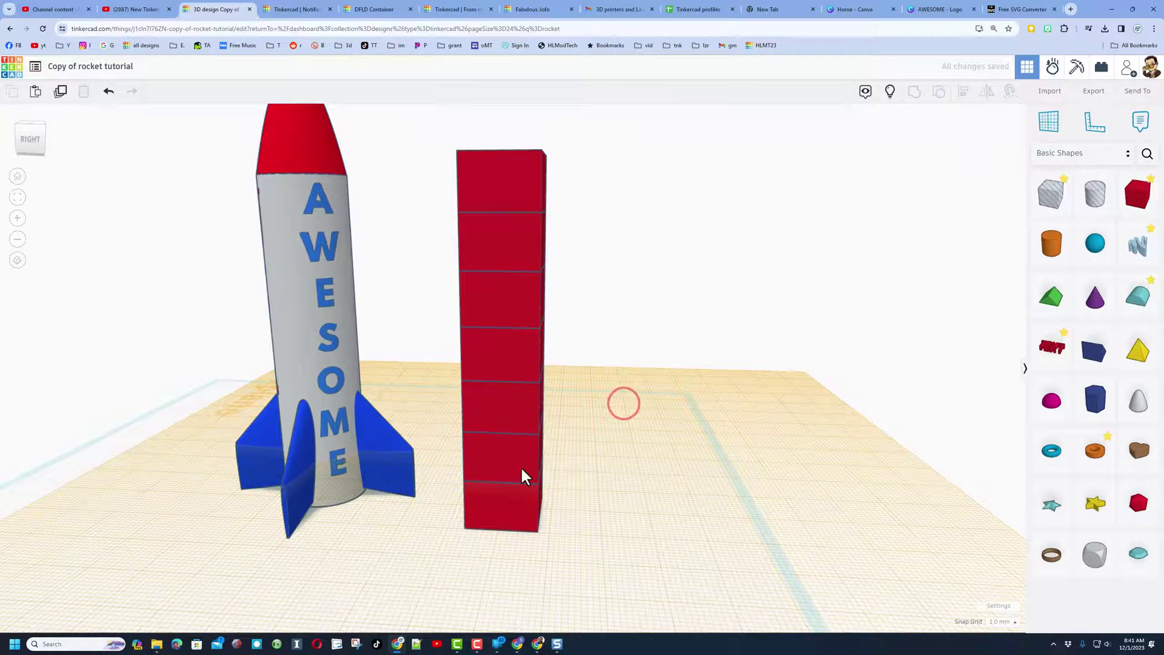
left_click(519, 467)
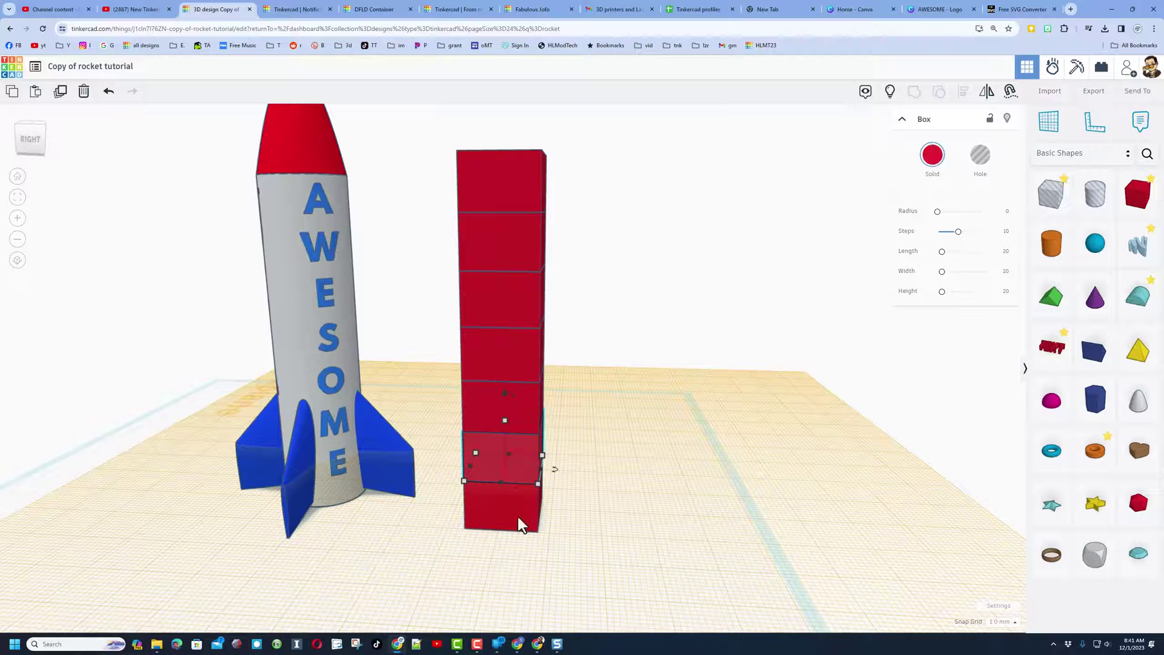
Colour the bottom three boxes magenta, yellow and green.
left_click(933, 154)
left_click(982, 259)
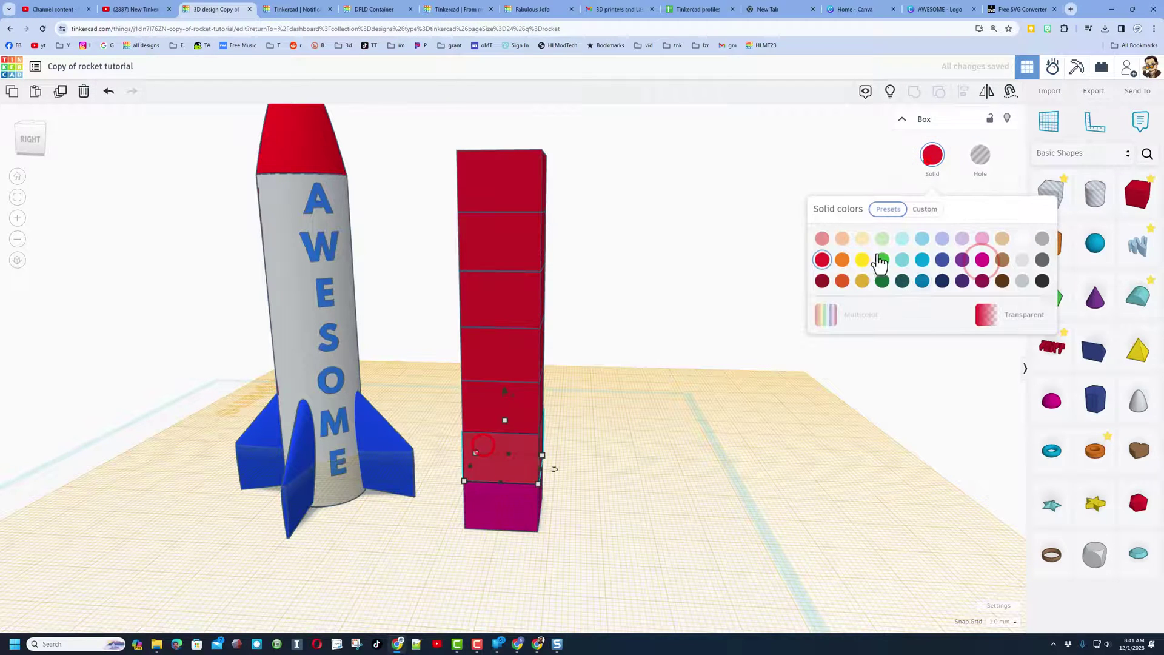
left_click(861, 259)
left_click(483, 400)
left_click(932, 156)
left_click(854, 264)
left_click(871, 260)
Make the fourth box orange from the custom wheel and the fifth light blue.
left_click(882, 260)
left_click(535, 352)
left_click(933, 154)
left_click(925, 209)
left_click(888, 252)
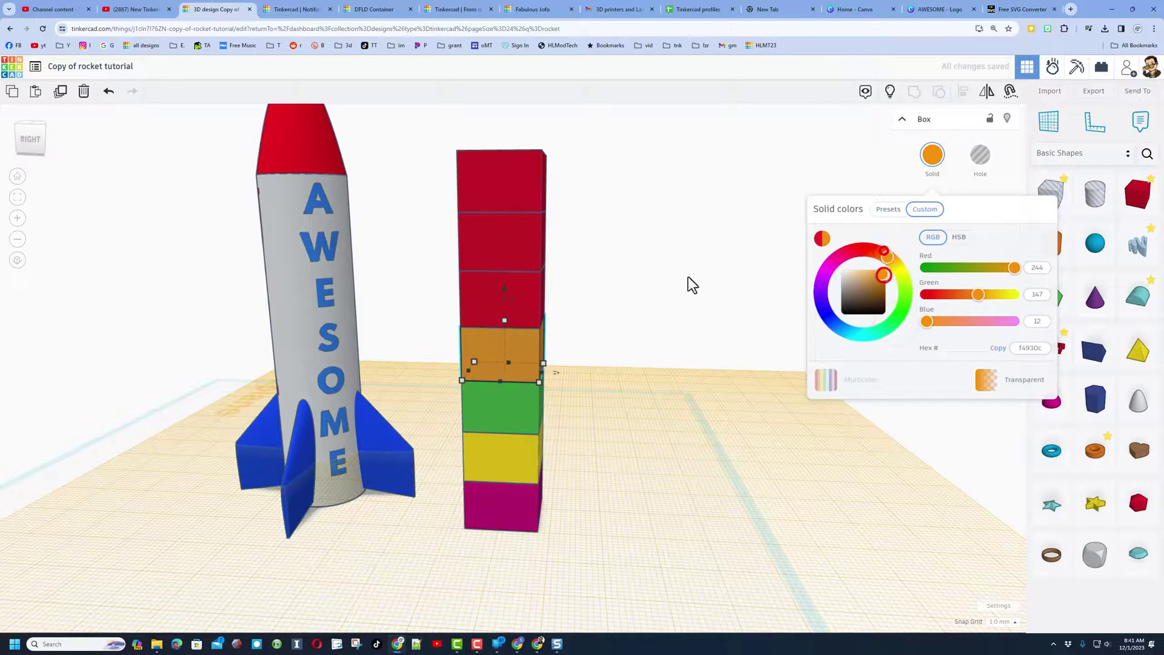
left_click(501, 298)
left_click(933, 155)
left_click(923, 239)
Colour the sixth box pink and the top box purple.
left_click(483, 224)
left_click(932, 155)
left_click(982, 239)
left_click(501, 179)
left_click(932, 155)
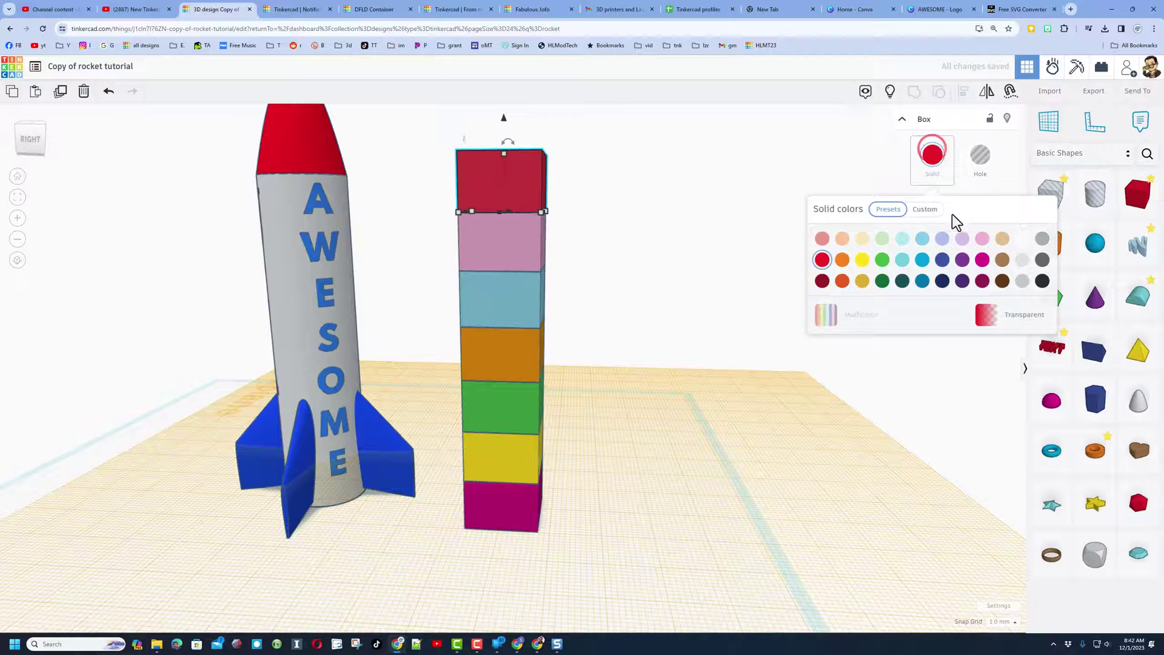
left_click(697, 221)
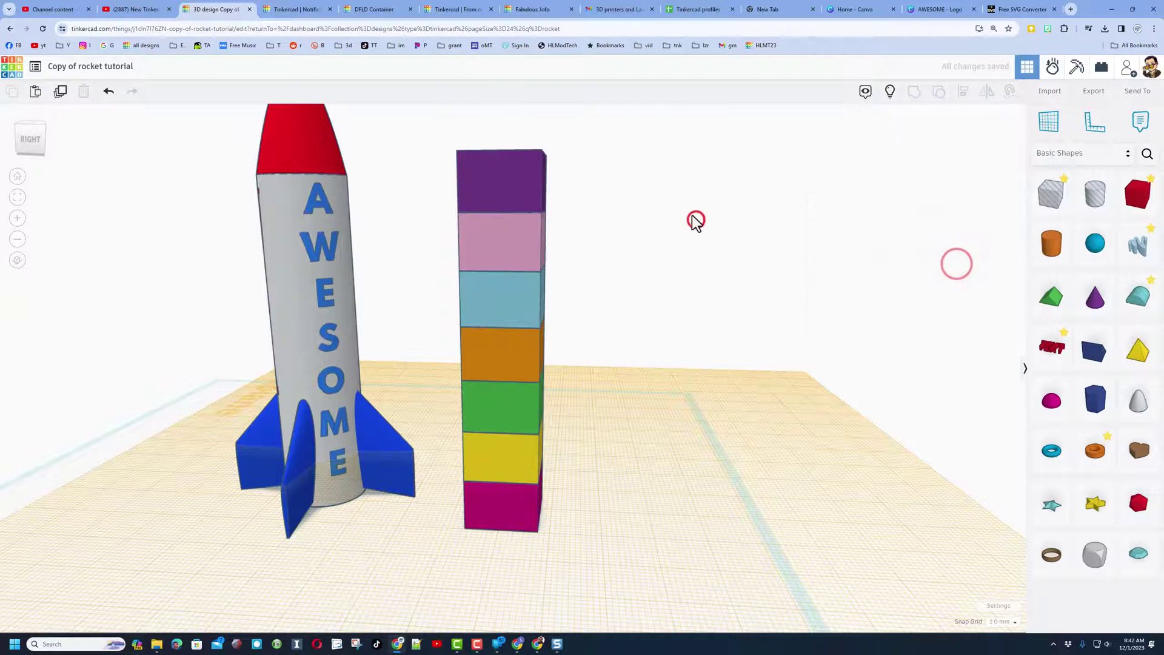
Show the hidden AWESOME hole block and nudge it right, off the stack.
left_click(889, 100)
right_click_drag(679, 254, 726, 255)
left_click(725, 255)
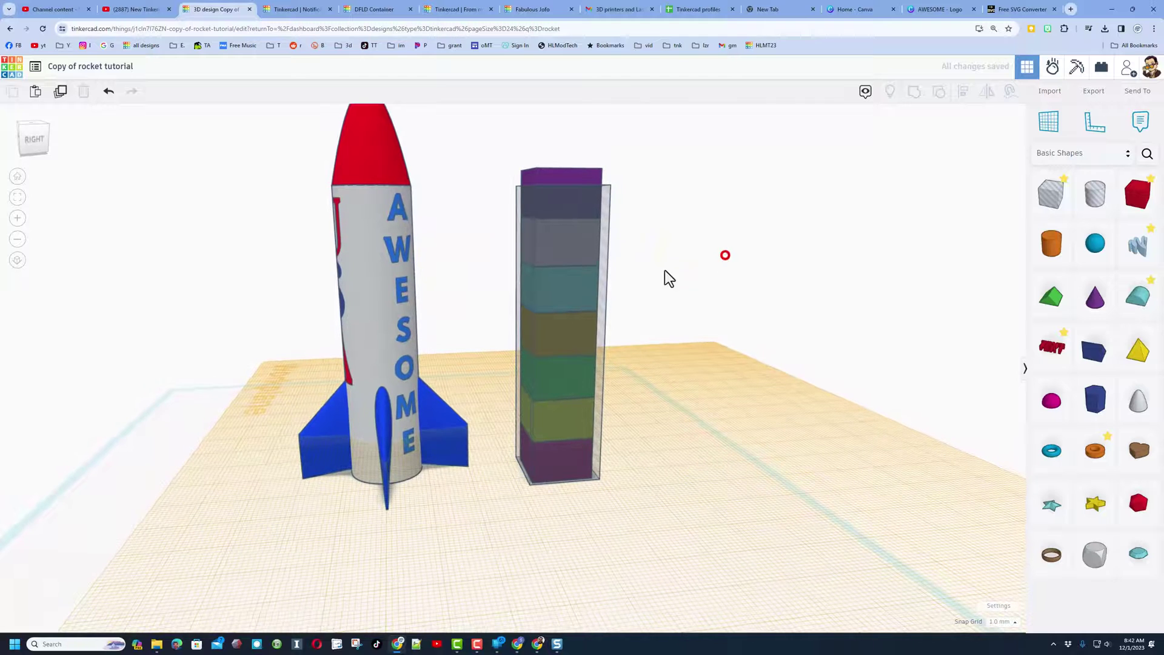
left_click(602, 346)
key("Right")
key("Right")
key("Right")
key("Right")
key("Right")
key("Right")
key("Right")
key("Right")
key("Right")
key("Right")
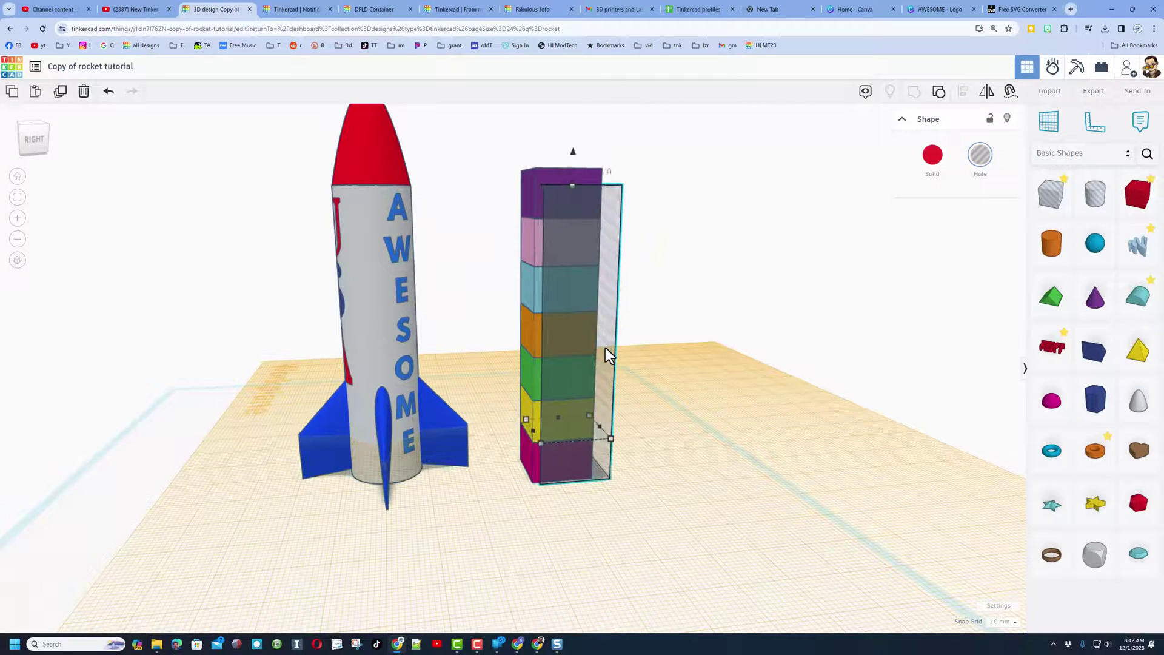
key("Right")
key("Right")
key("Right")
Lower the height of the stack's upper six boxes.
right_click_drag(613, 245, 553, 144)
left_click_drag(552, 143, 531, 414)
left_click_drag(545, 165, 545, 193)
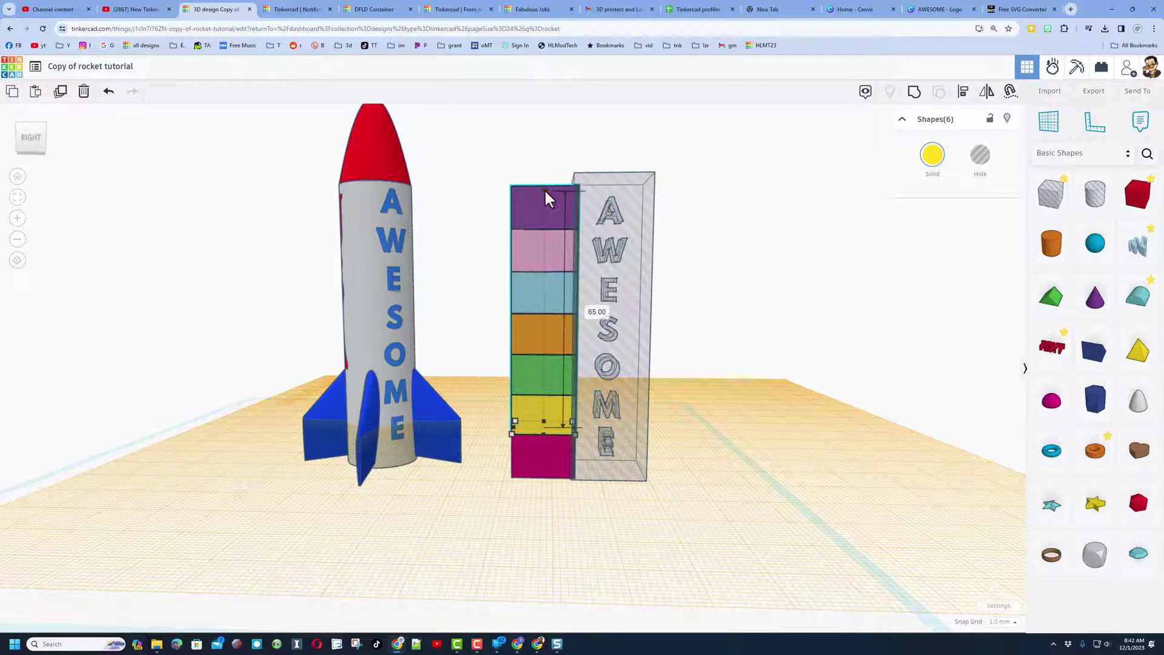
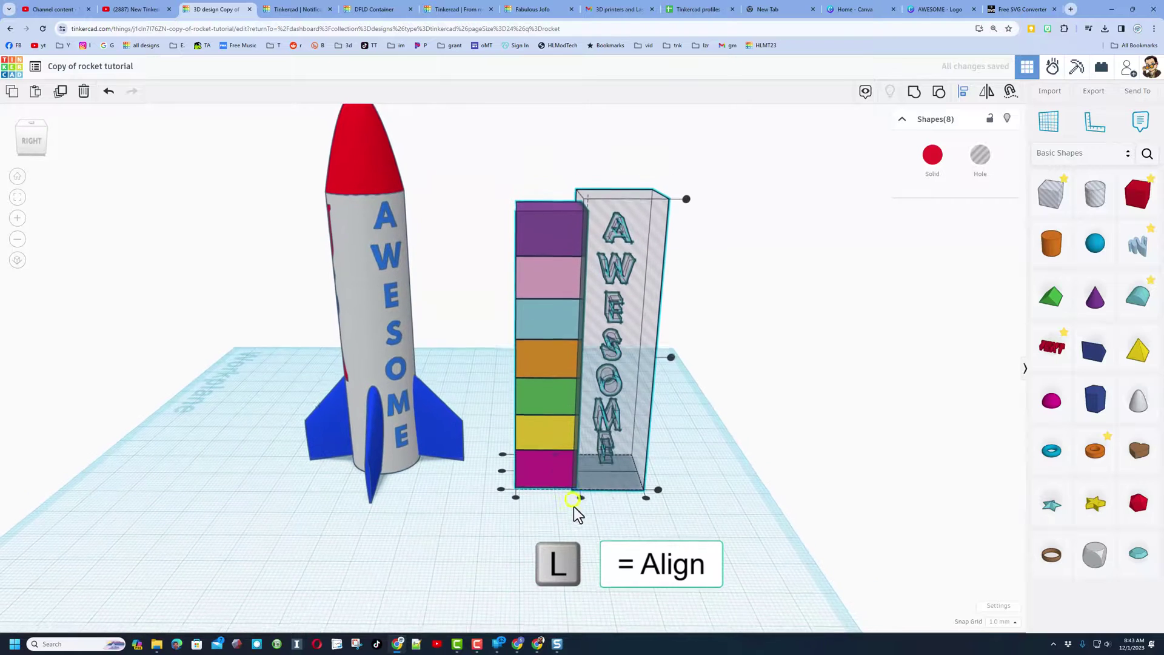
Align the coloured blocks behind the AWESOME letters, group them, and apply Multicolor.
left_click(605, 481)
left_click(610, 498)
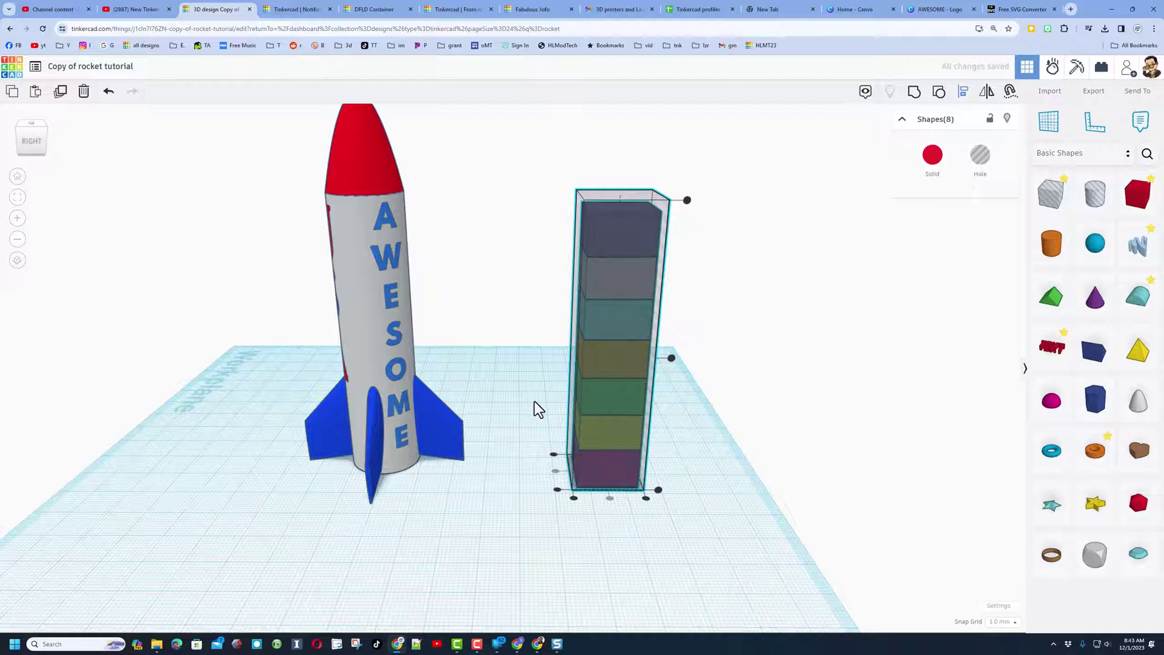
key("ctrl+g")
key("ctrl+g")
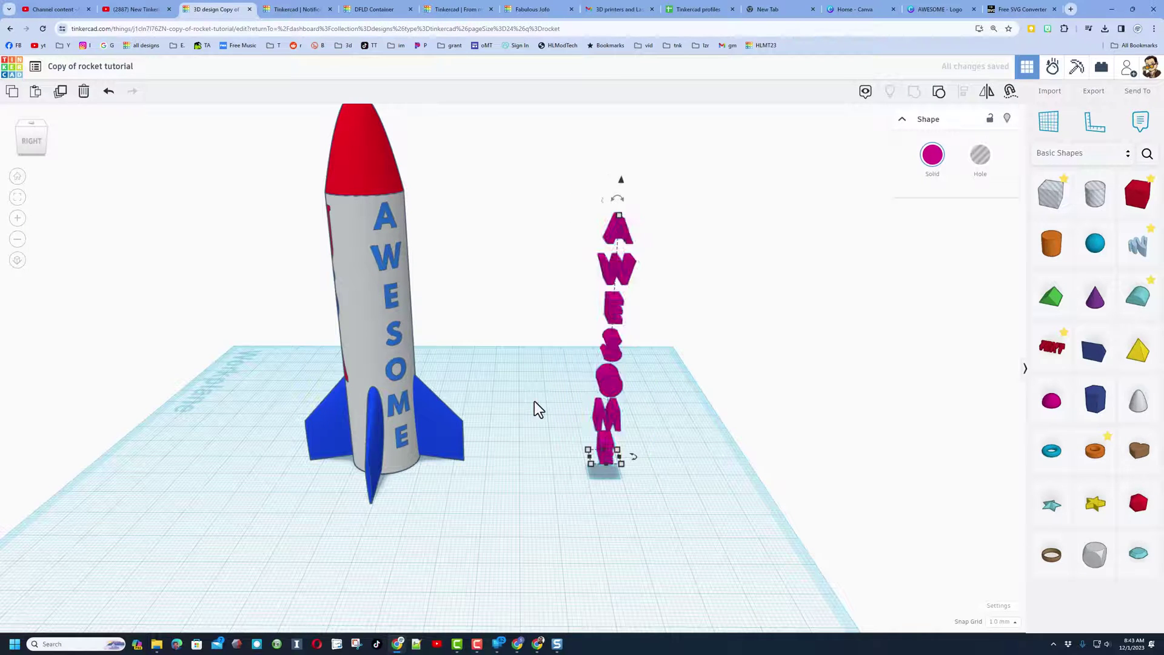
left_click(933, 162)
left_click(824, 321)
Move the rainbow letter stack next to the rocket.
right_click_drag(724, 409, 598, 402)
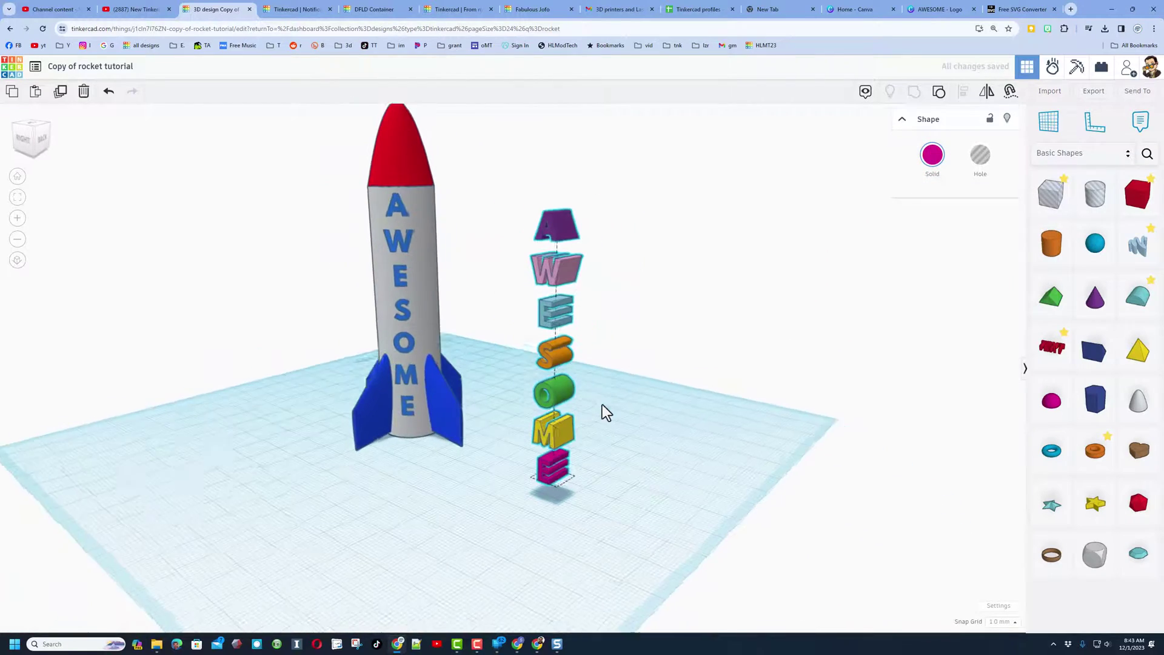
right_click_drag(673, 388, 507, 438)
left_click_drag(506, 438, 536, 333)
Turn the letter stack to face the viewer and ungroup the rocket into its parts.
left_click(315, 500)
right_click_drag(675, 457, 634, 375)
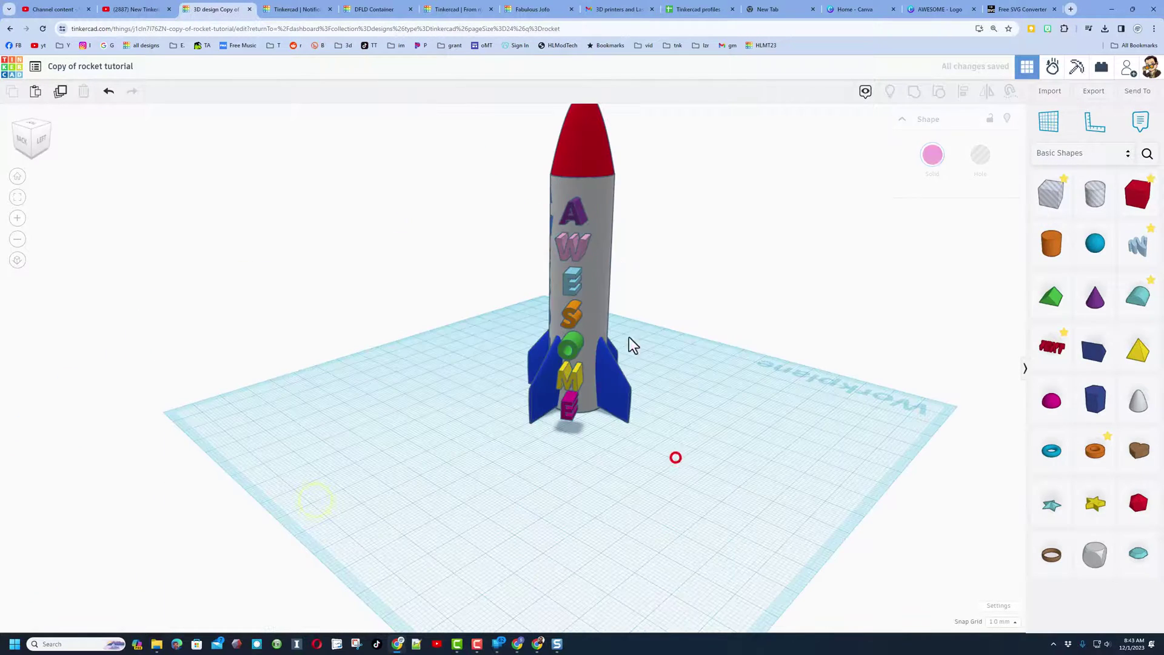
left_click(605, 269)
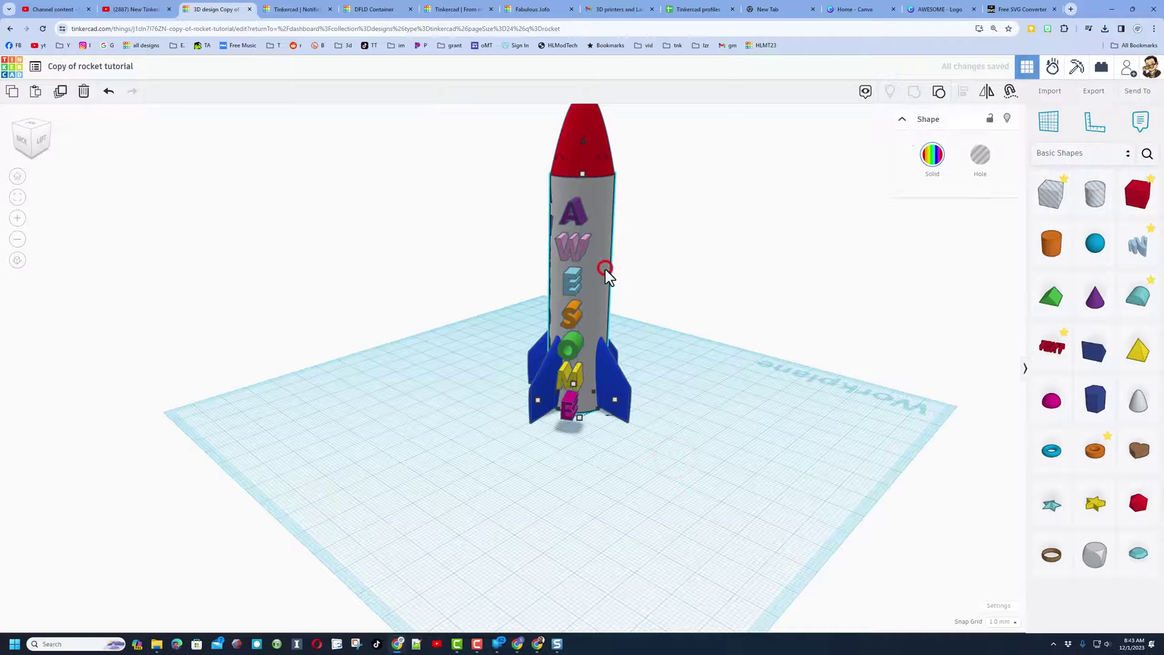
left_click(942, 96)
Rotate the rainbow letter stack 22 degrees and nudge it slightly right and back.
right_click_drag(758, 360, 745, 435)
left_click(744, 436)
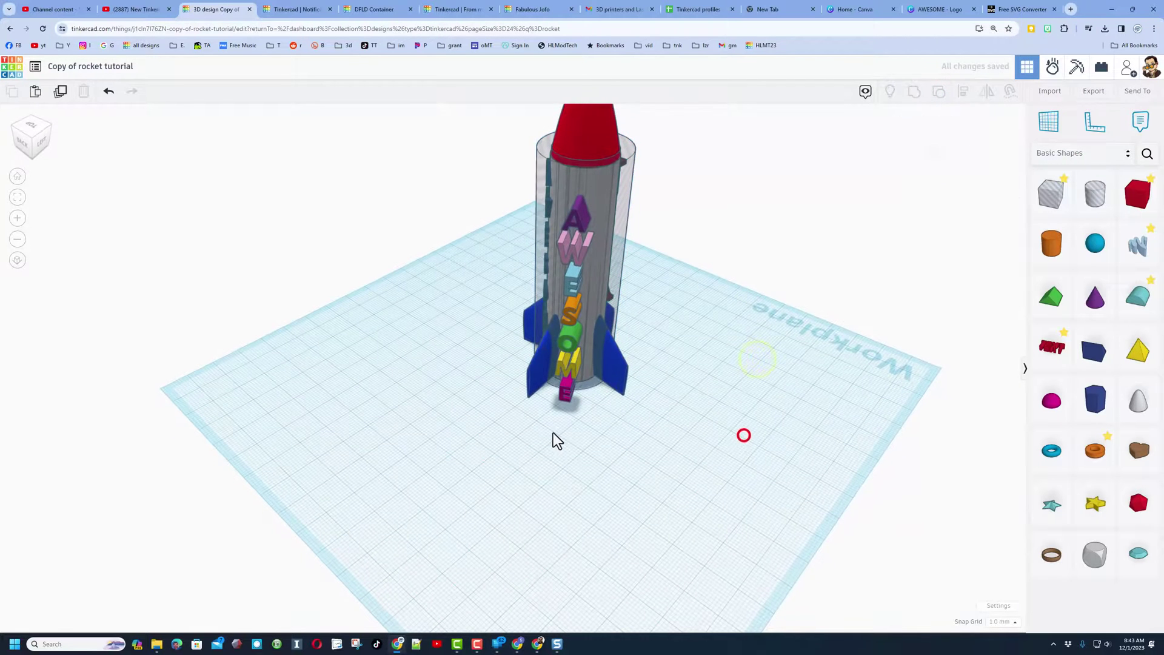
left_click(566, 400)
left_click_drag(592, 411, 711, 456)
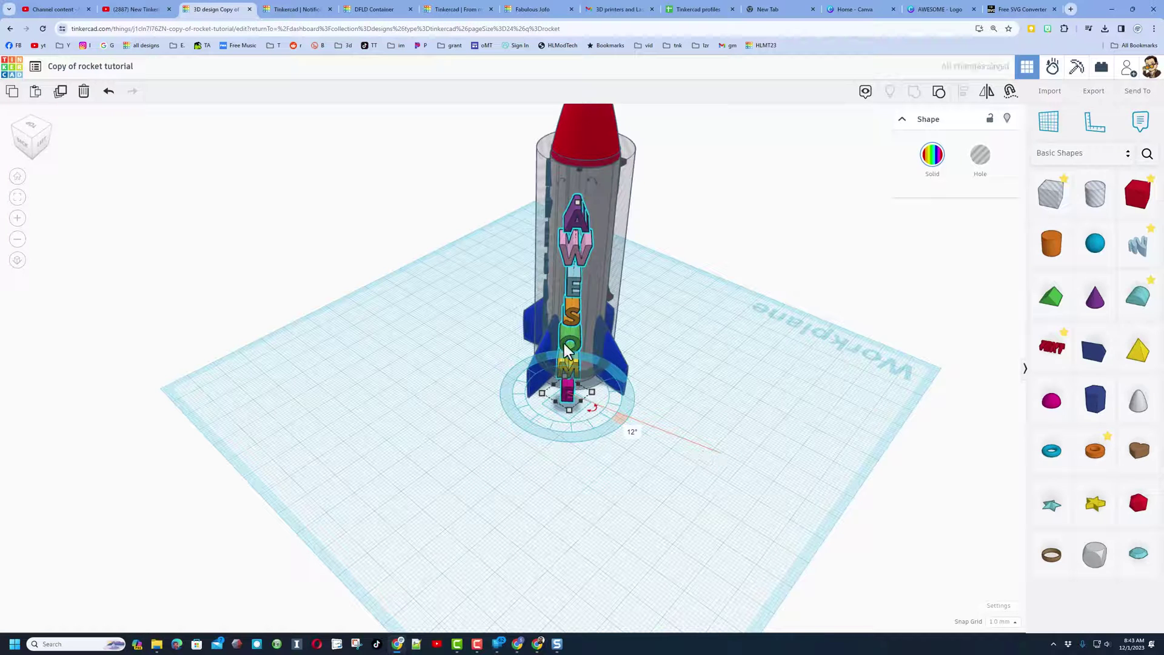
left_click_drag(565, 337, 573, 336)
Place a workplane on the tilted face and push the letter stack into the rocket cylinder.
key("w")
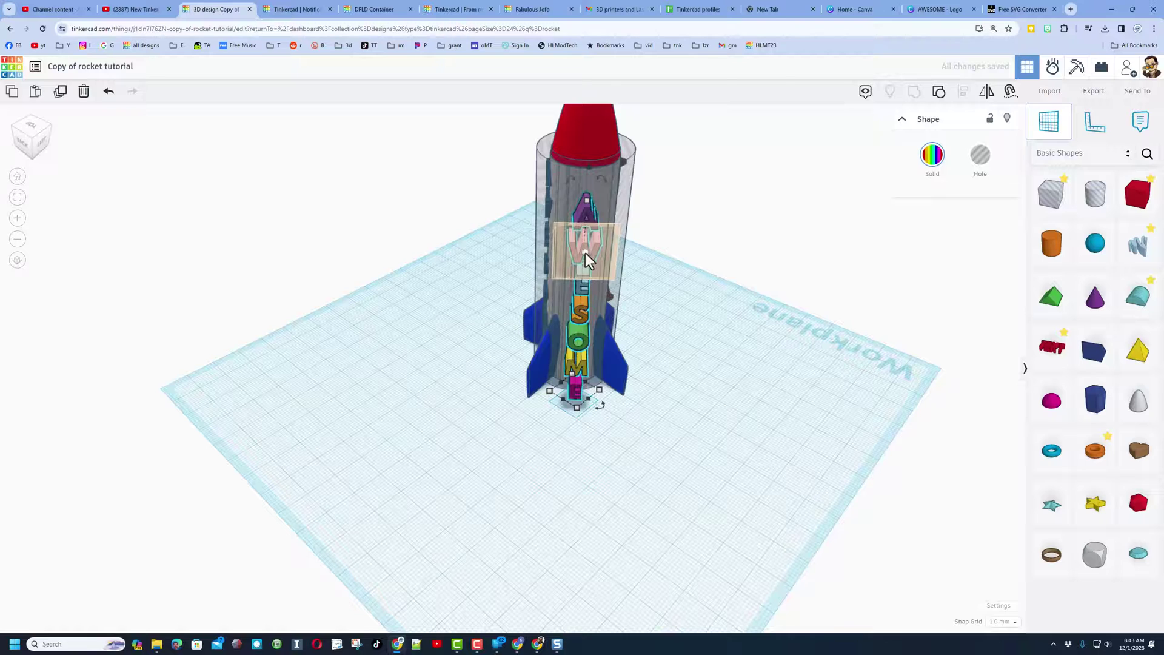
left_click(584, 253)
right_click_drag(595, 263, 810, 395)
left_click_drag(525, 297, 494, 290)
right_click_drag(644, 371, 867, 215)
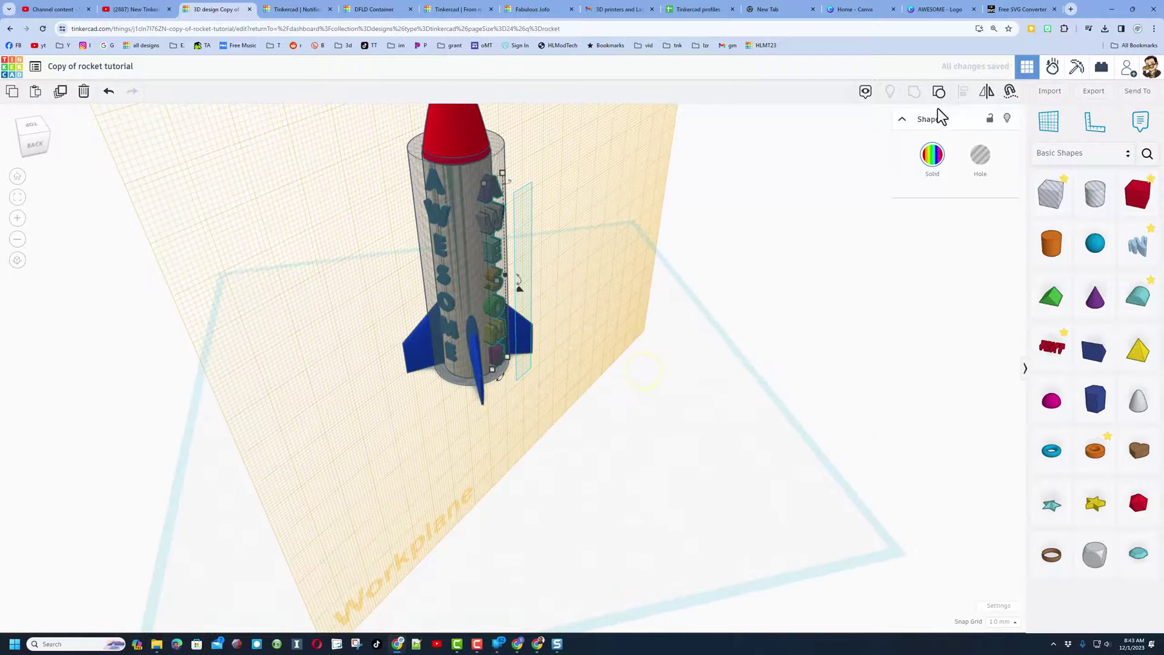
left_click(757, 388)
Group all eleven rocket and letter parts together and inspect the result from around.
right_click_drag(733, 394, 450, 166)
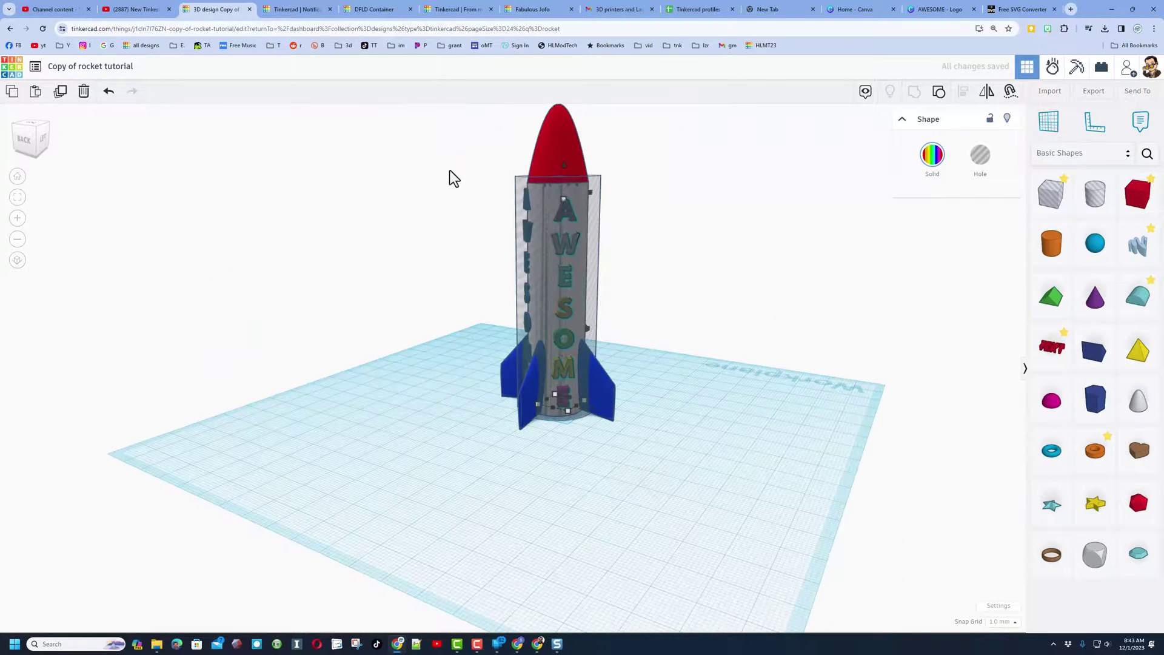
left_click_drag(640, 367, 641, 367)
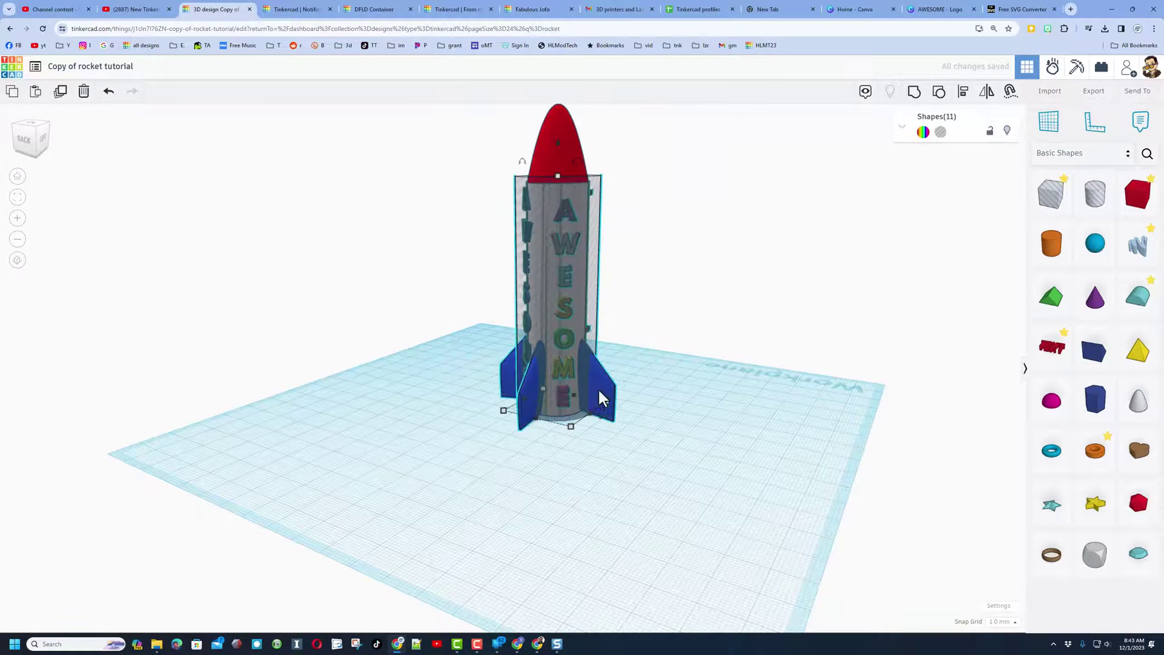
left_click(917, 92)
right_click_drag(861, 177, 550, 411)
right_click_drag(198, 534, 904, 528)
right_click_drag(567, 482, 744, 434)
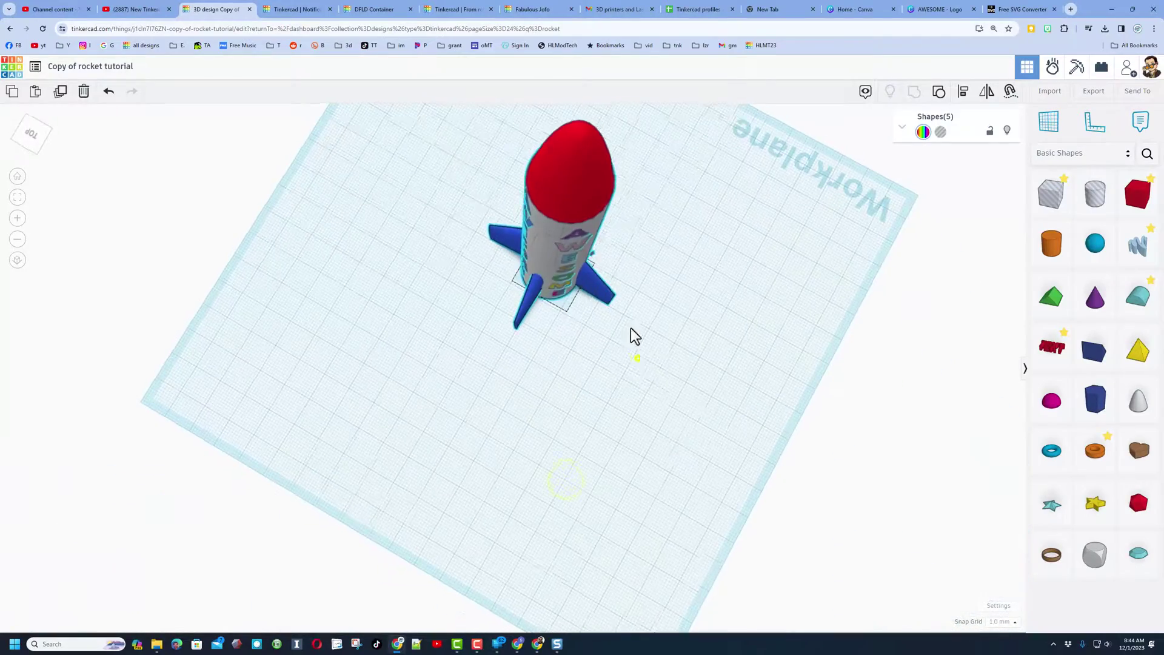
right_click_drag(636, 358, 621, 288)
scroll(639, 238, "up", 3)
right_click_drag(639, 238, 540, 197)
right_click_drag(547, 257, 583, 260)
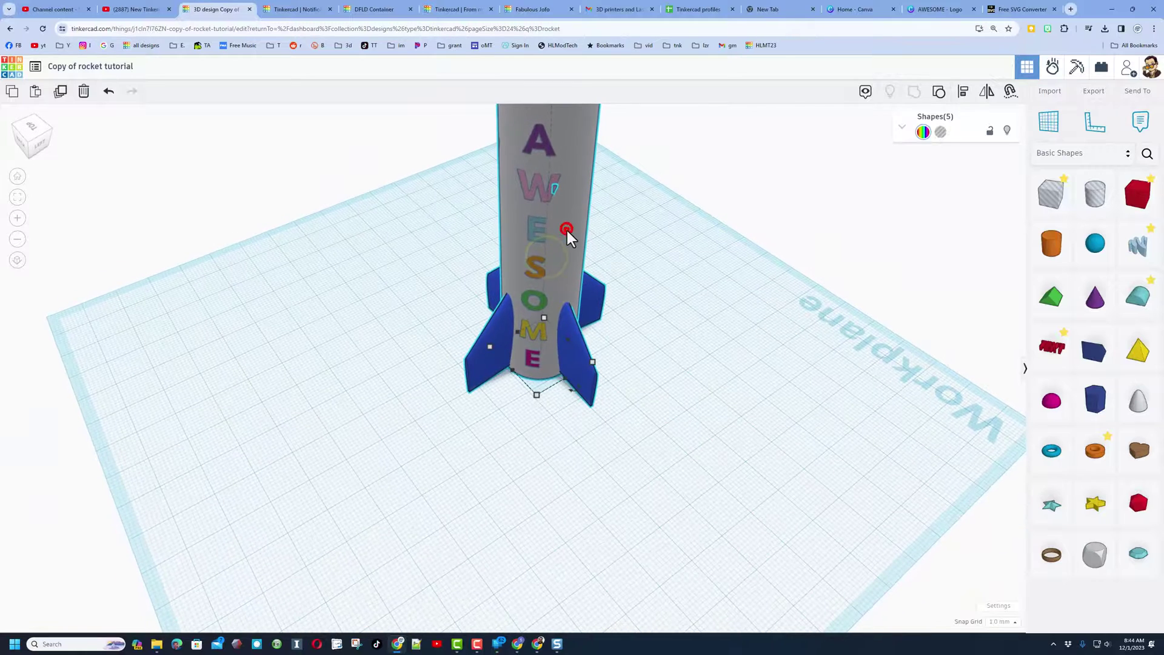
Inside the rocket group, hide the tube hole and the coloured block strip.
double_click(567, 229)
left_click(578, 235)
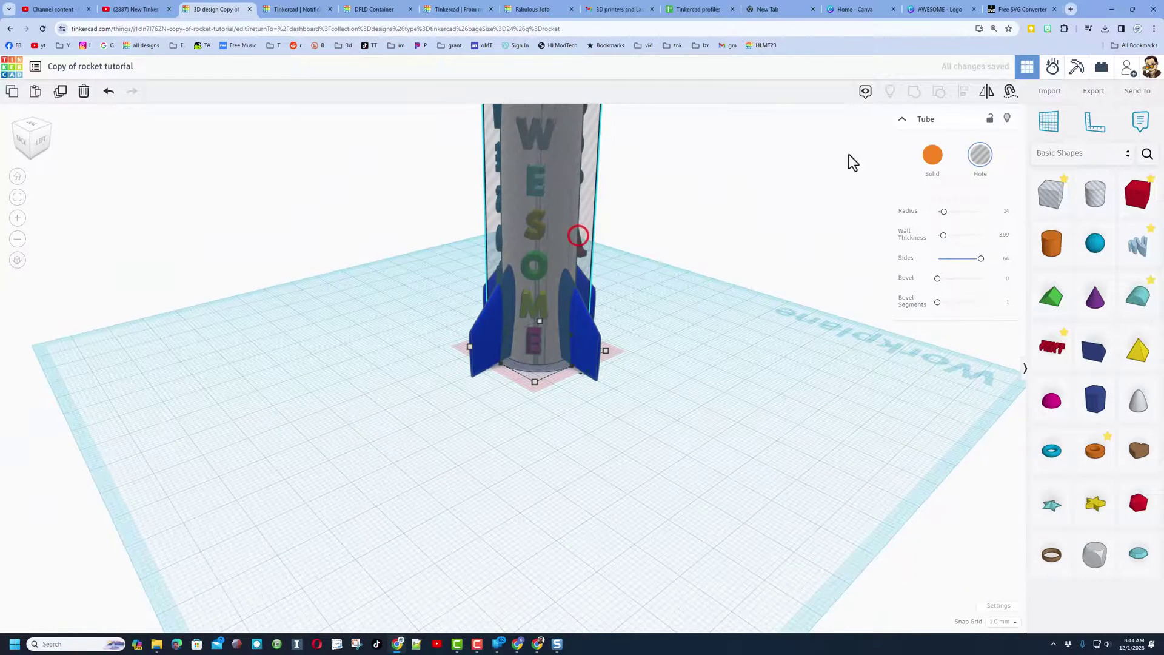
left_click(1004, 116)
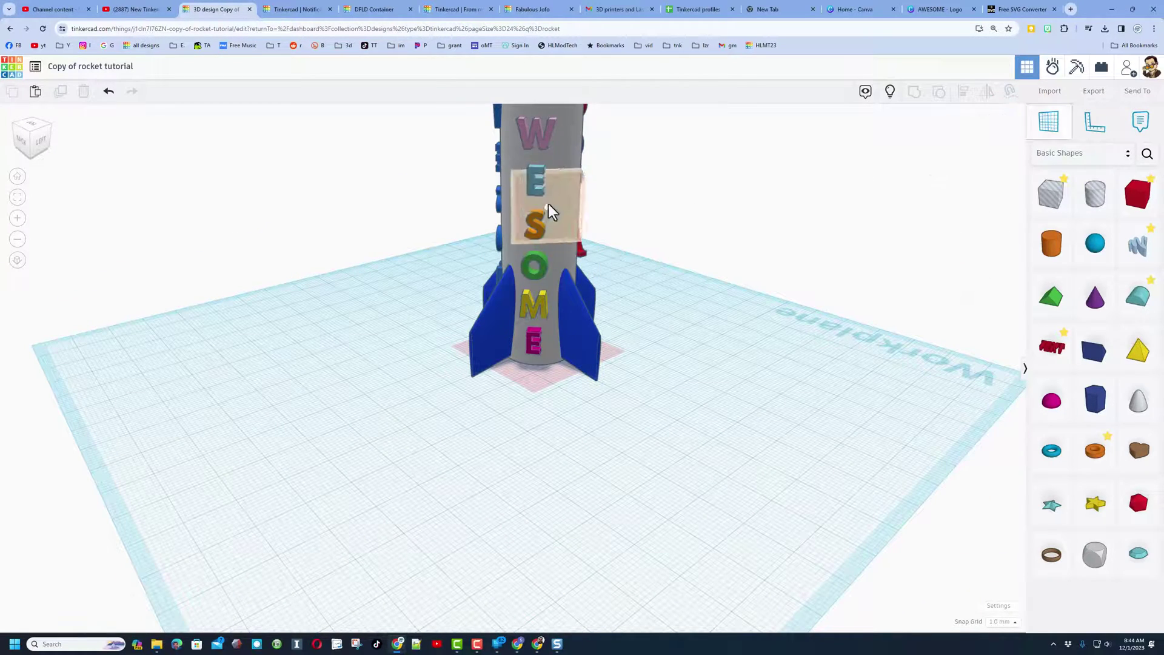
right_click_drag(541, 140, 440, 280)
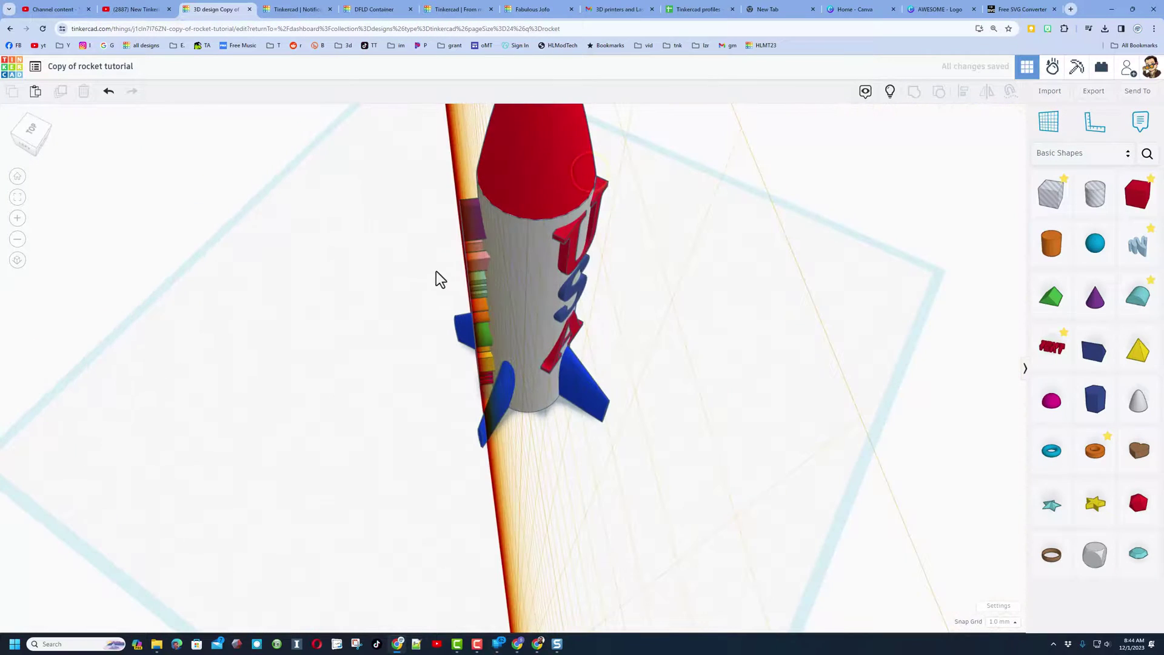
left_click(471, 261)
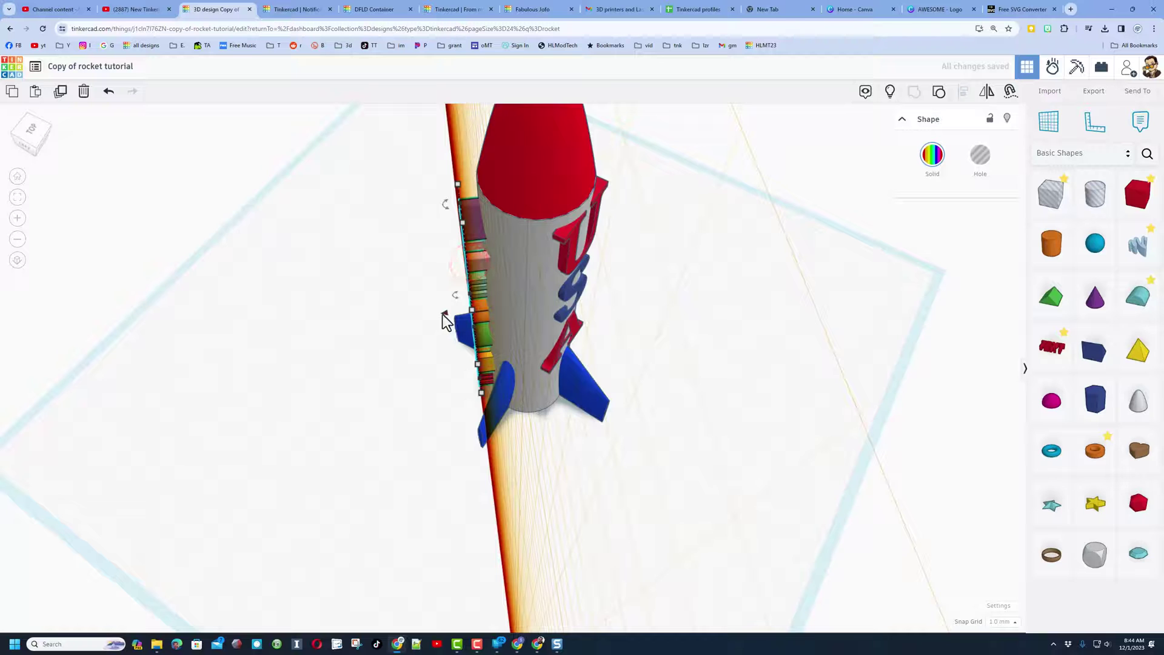
right_click_drag(359, 345, 832, 185)
key("ctrl+h")
left_click(410, 538)
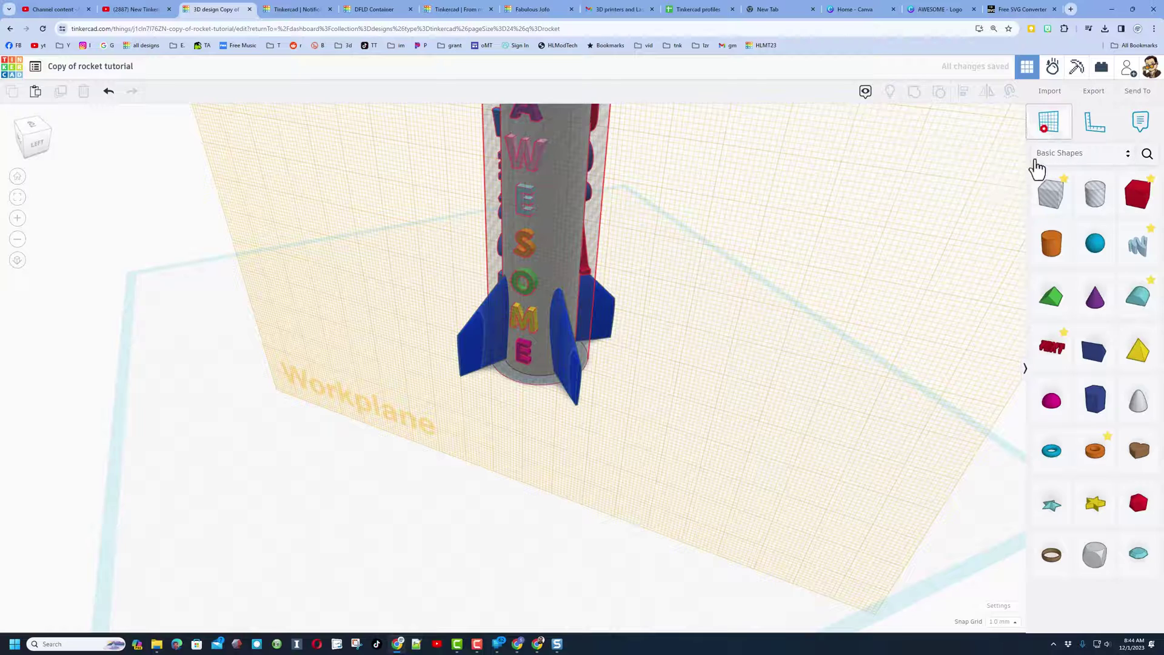
Restore the default ground workplane and bring the whole rocket into view.
left_click(908, 533)
right_click_drag(533, 489, 780, 328)
middle_click_drag(780, 329, 731, 467)
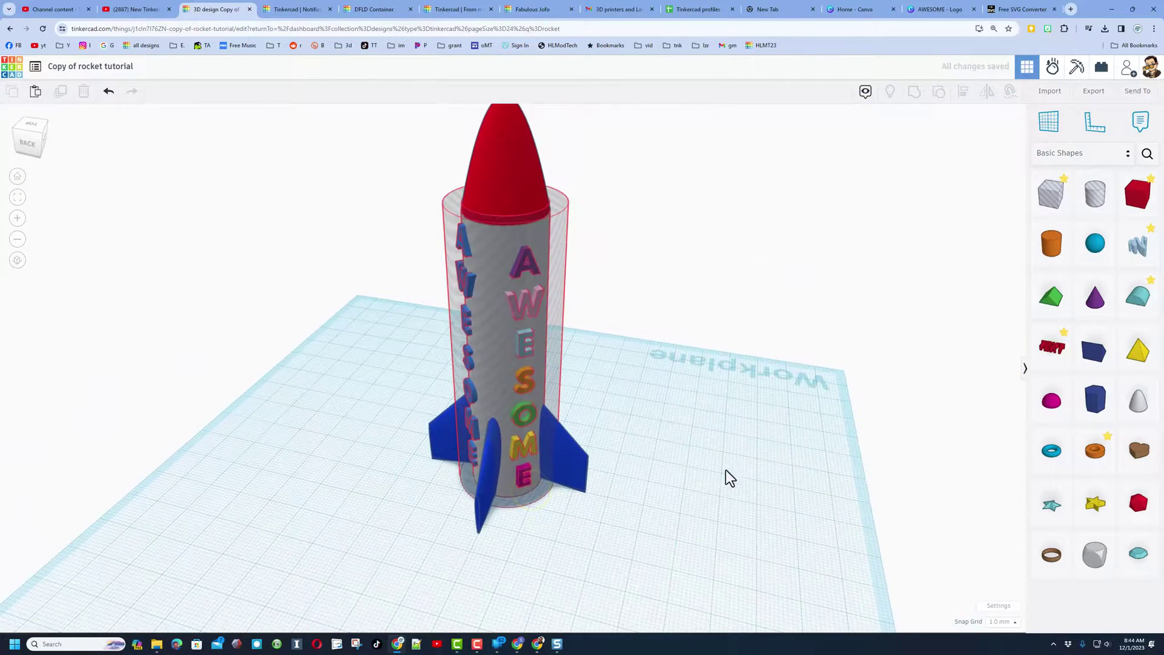
right_click_drag(867, 445, 761, 422)
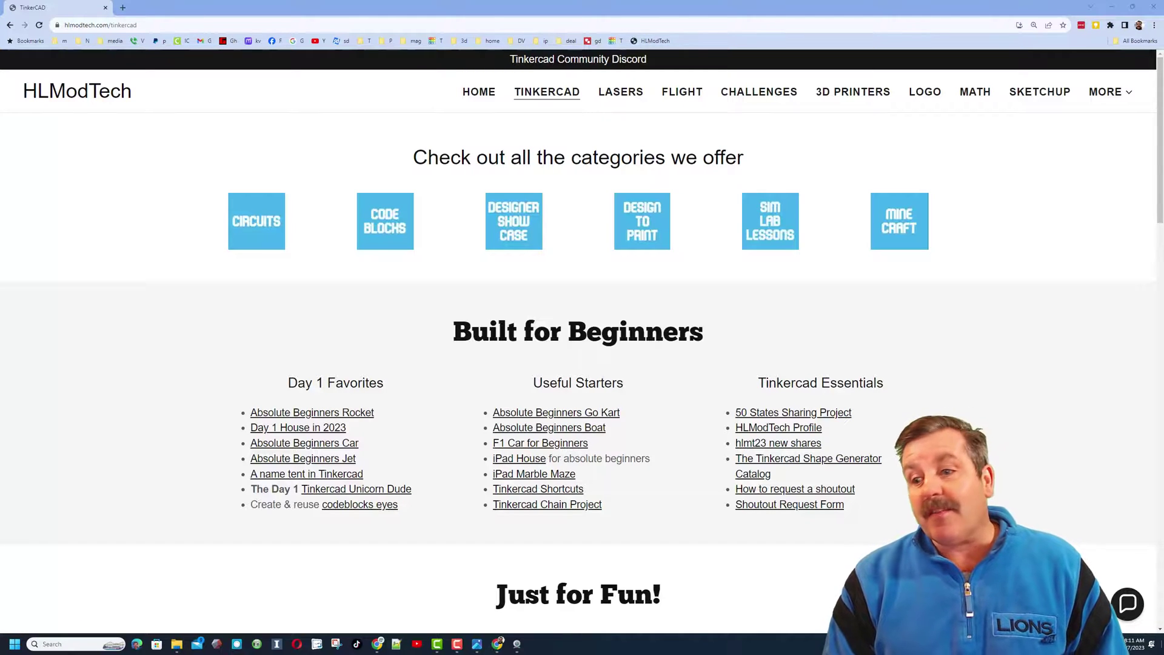
Check the Contact Us chat, then follow the Tinkercad Community Discord banner to its invite page.
left_click(1128, 604)
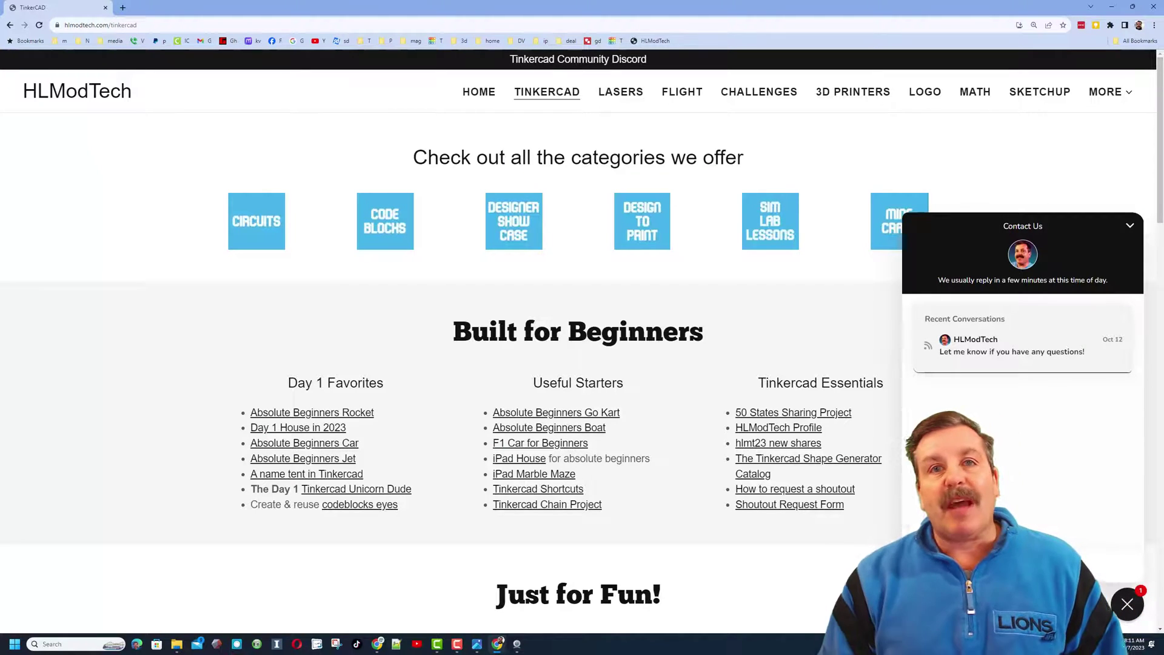
left_click(747, 309)
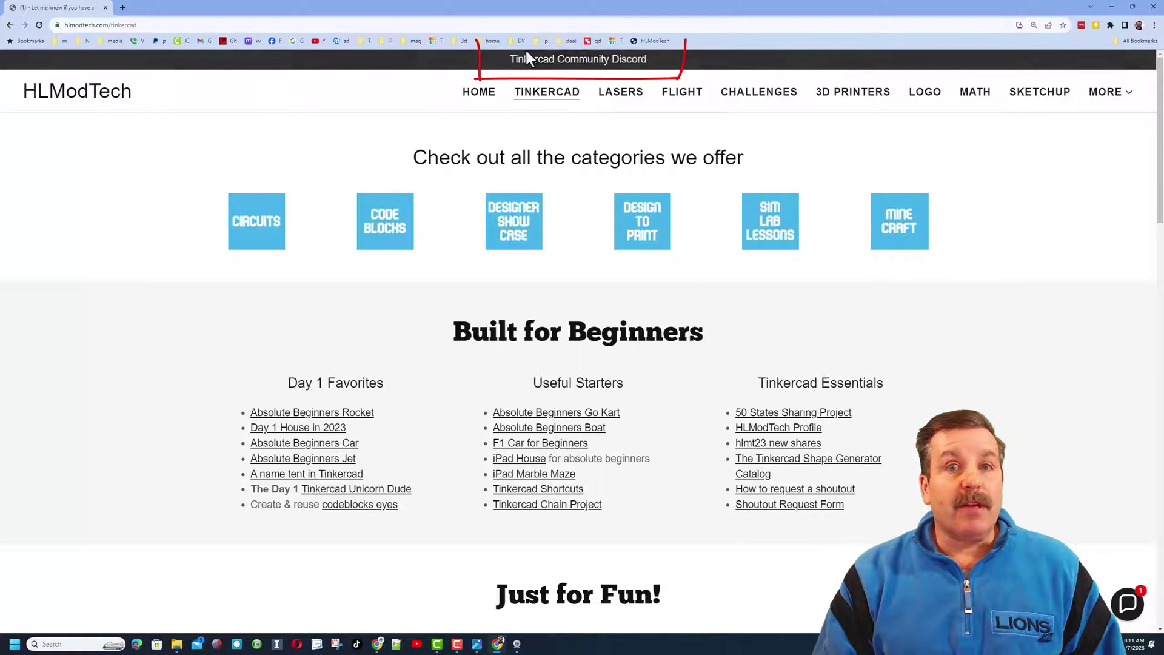
left_click(547, 69)
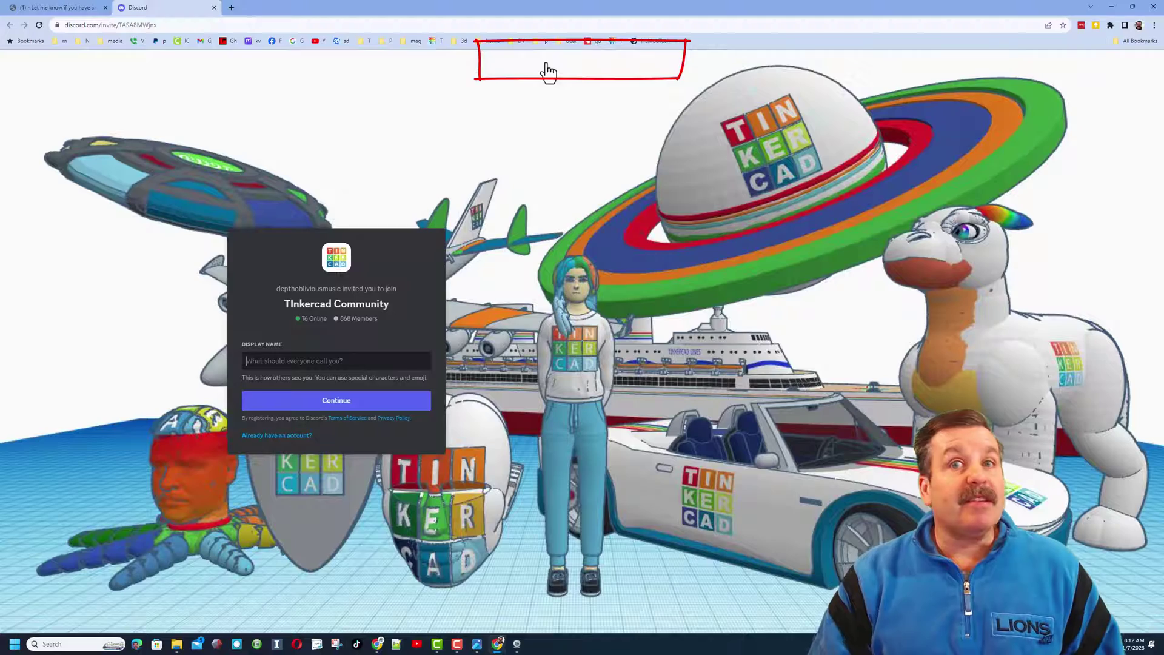